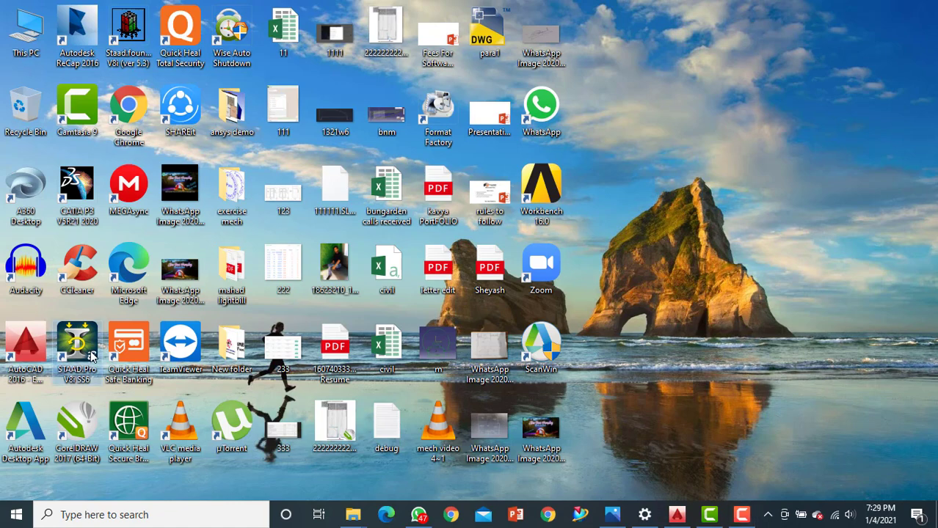
Step: Open STAAD.Pro and create a new Space model named RCC Column & Beam in meters and kilonewtons, starting with Add Beam
double_click(91, 357)
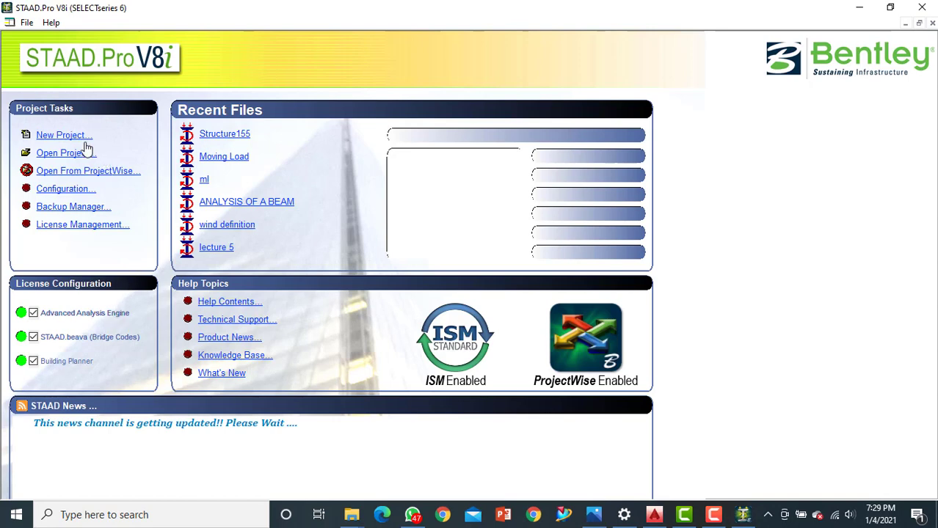
left_click(84, 140)
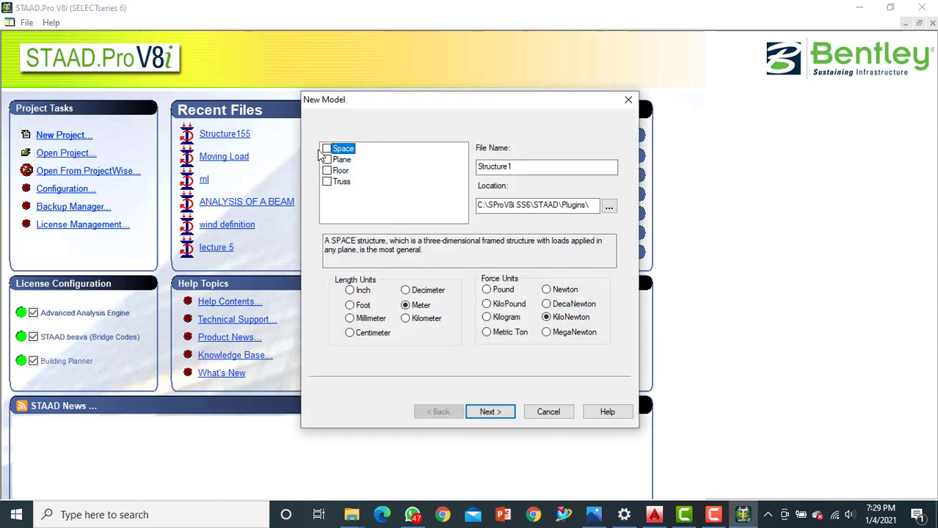
left_click_drag(527, 166, 446, 178)
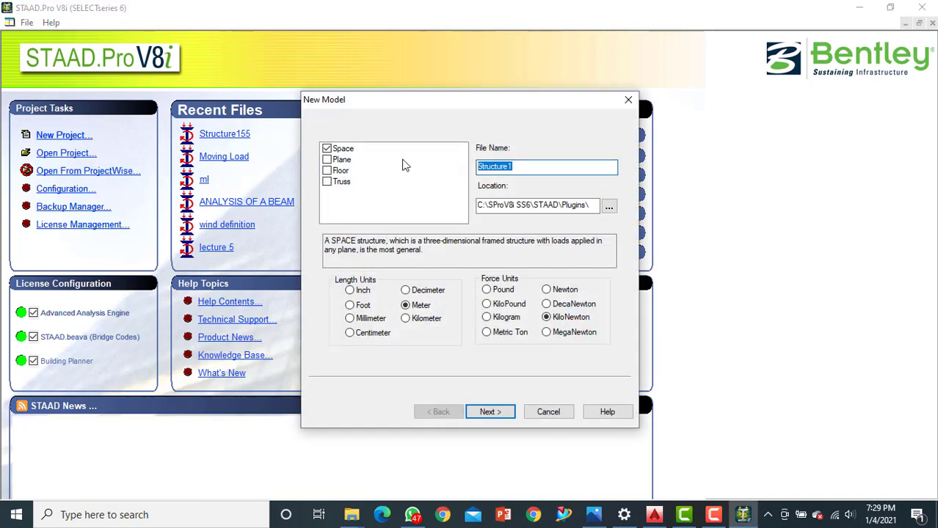
type("RCC Cou")
type("mn & Beam")
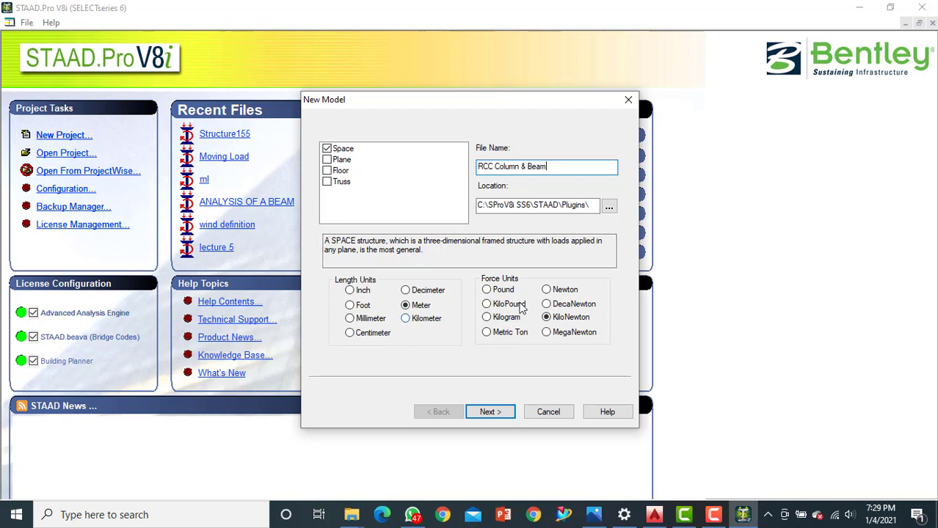
left_click(495, 417)
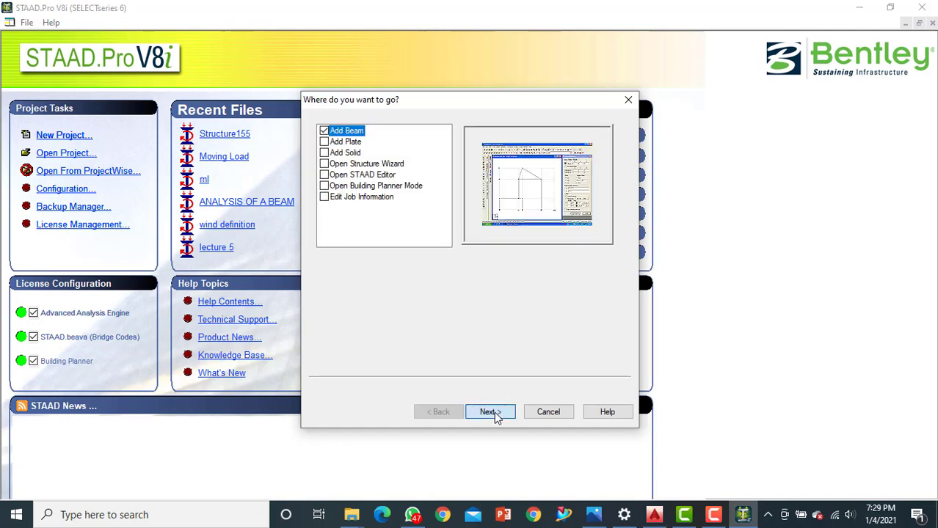
left_click(505, 413)
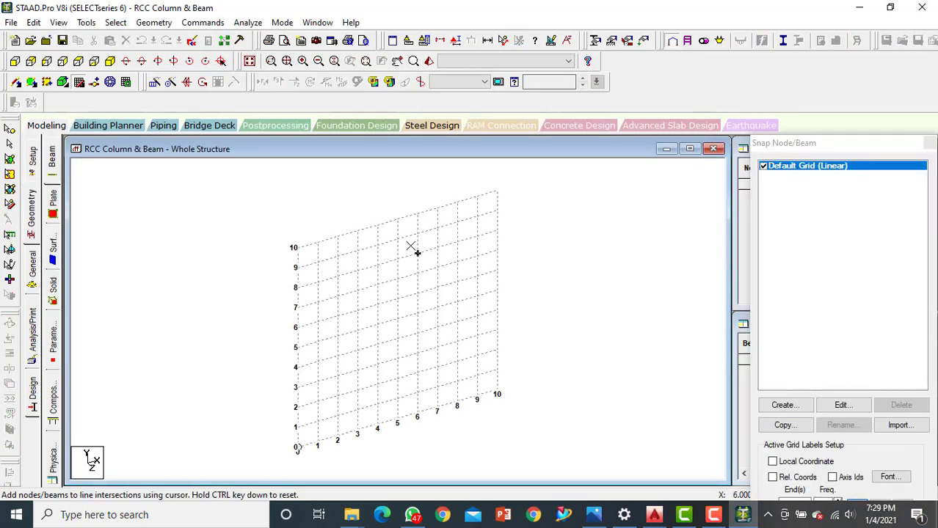
Step: Run the Structure Wizard and choose the Bay Frame prototype from the Frame Models
left_click(157, 23)
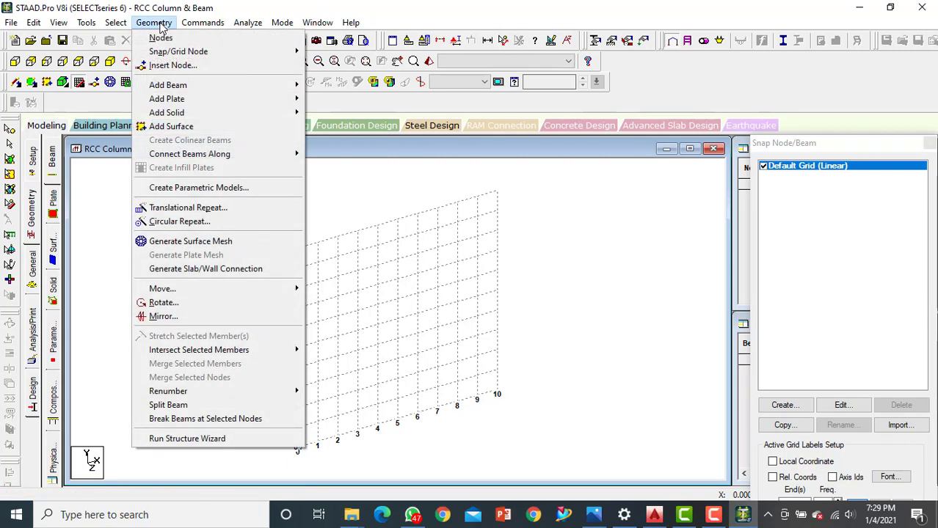
left_click(274, 440)
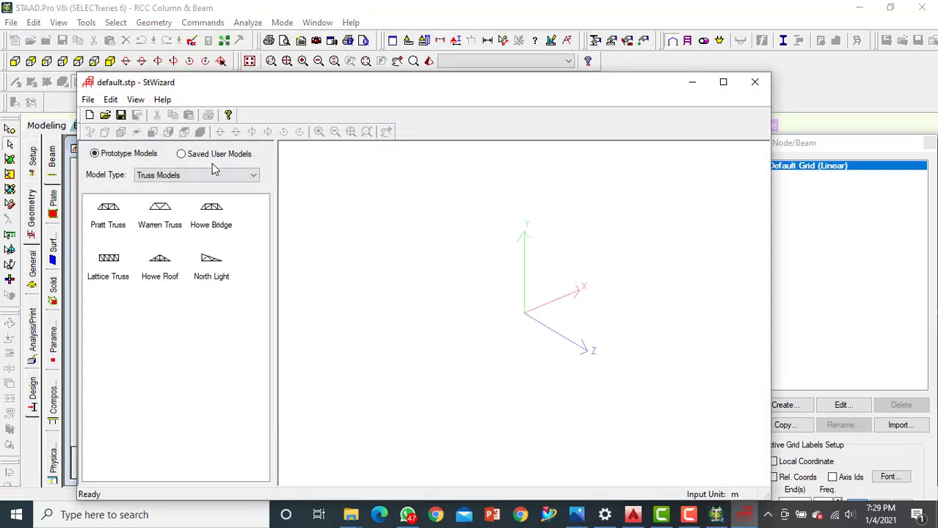
left_click(211, 176)
left_click(208, 197)
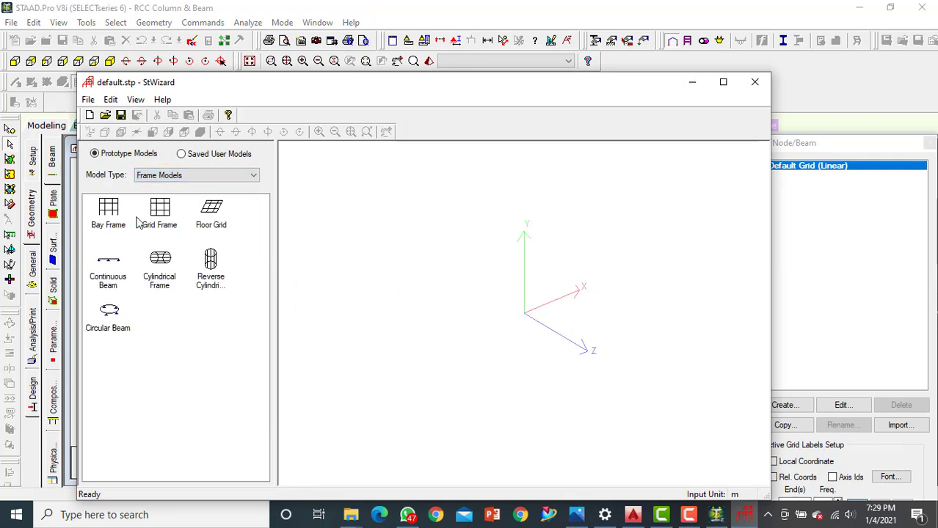
double_click(121, 214)
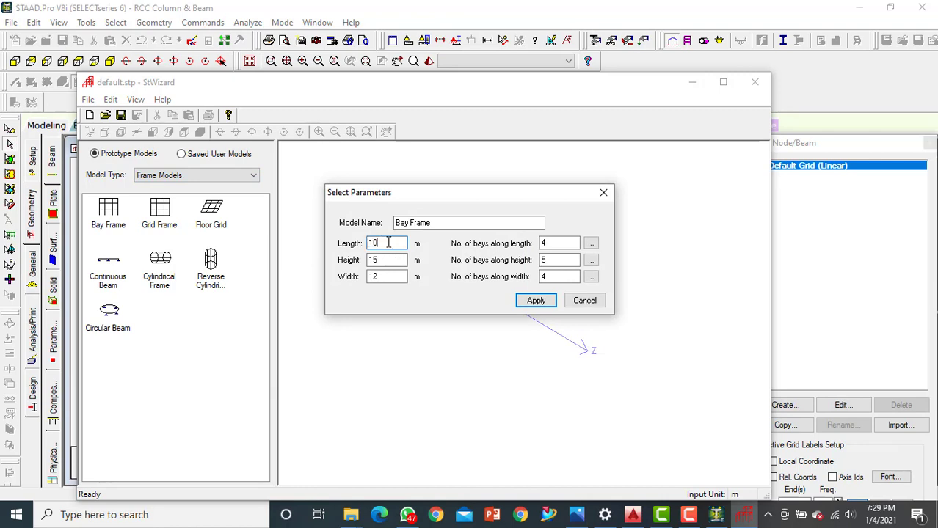
Step: Set the bay frame's overall dimensions to 10 m length, 6 m height and 14 m width
key("Tab")
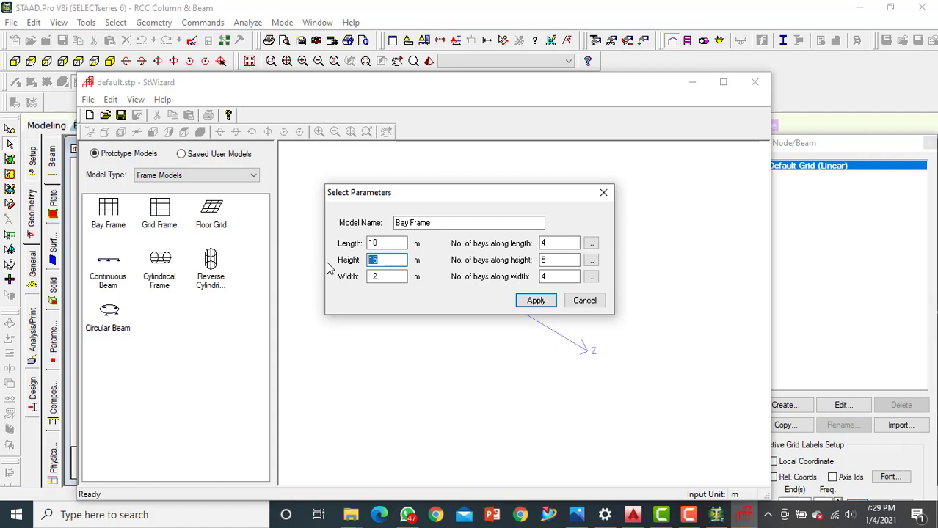
type("6")
left_click_drag(382, 273, 358, 273)
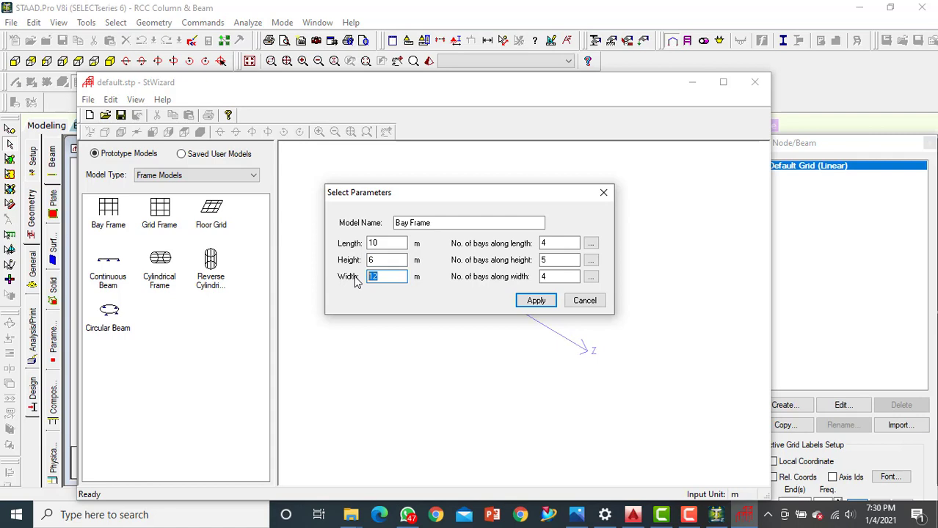
type("14")
Step: Divide the frame's length into 3 bays measuring 3, 4 and 3 m
double_click(549, 243)
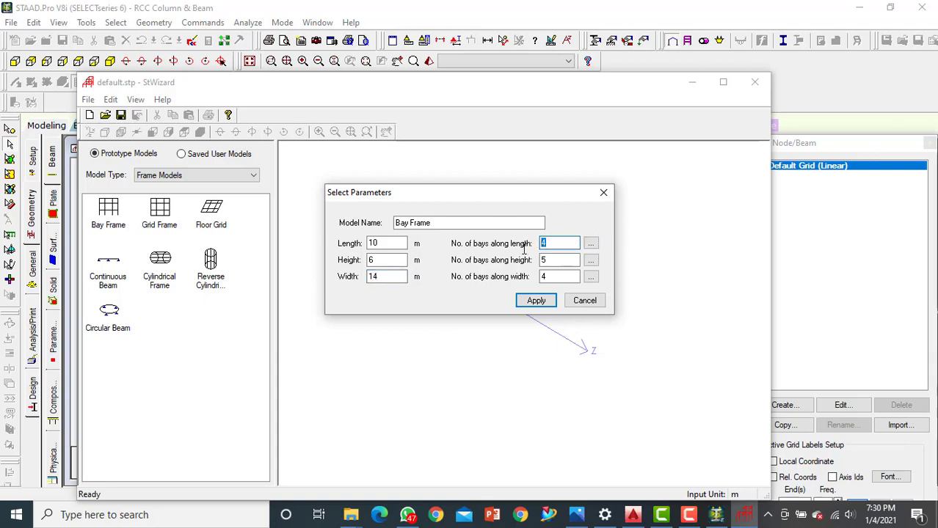
type("3")
left_click(590, 243)
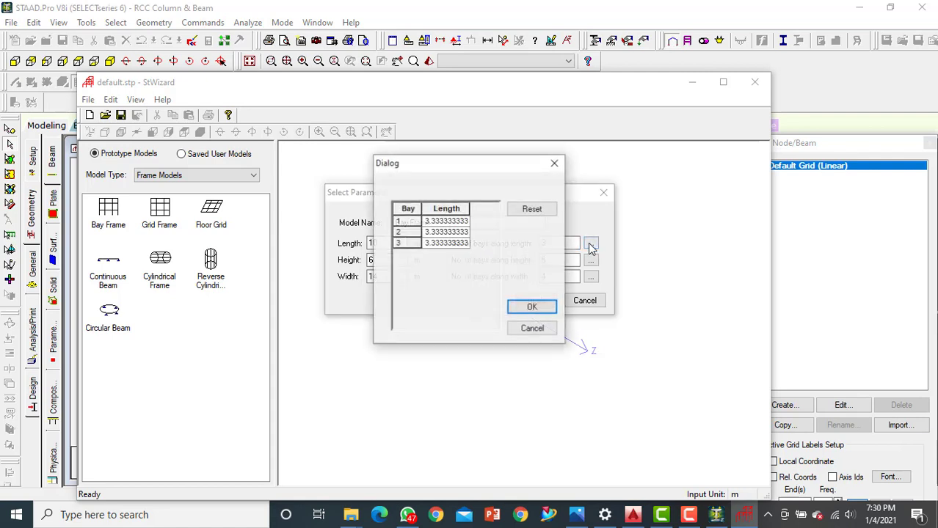
double_click(461, 221)
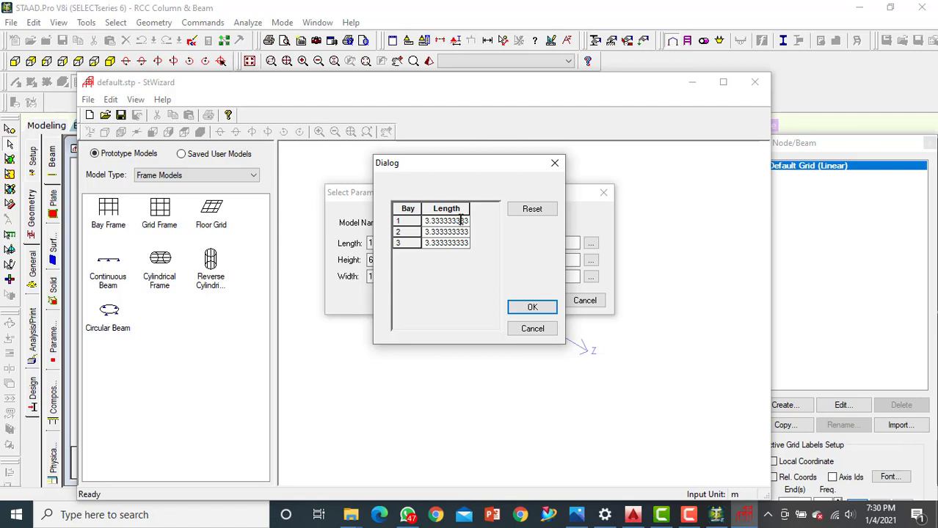
double_click(462, 220)
type("3")
left_click(450, 233)
double_click(449, 233)
type("4")
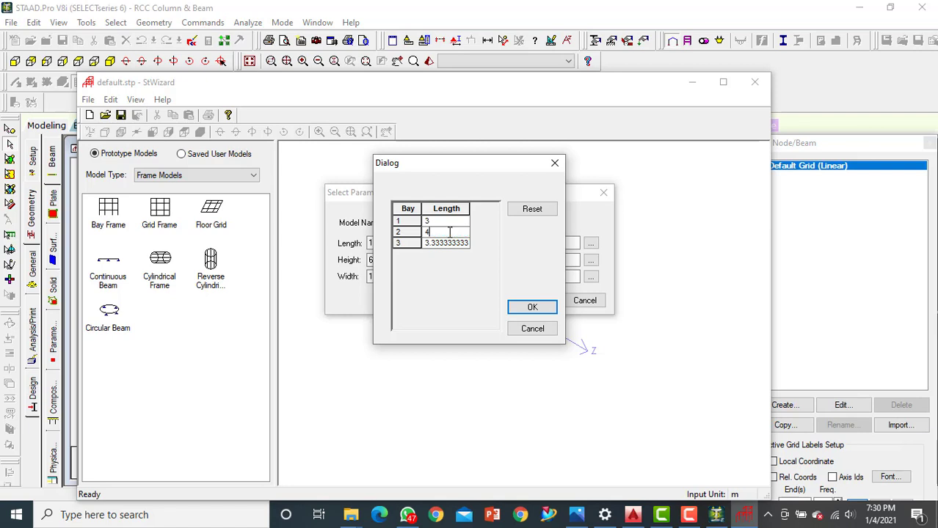
double_click(455, 242)
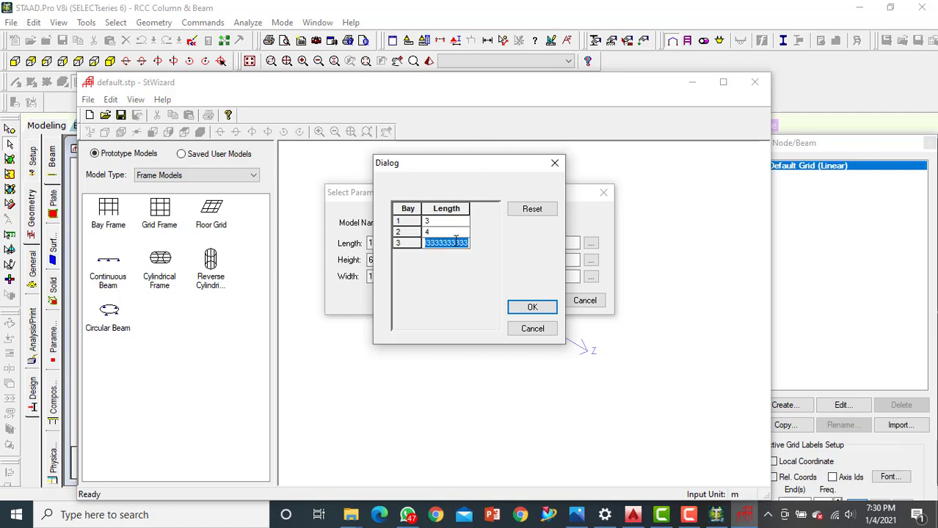
type("3")
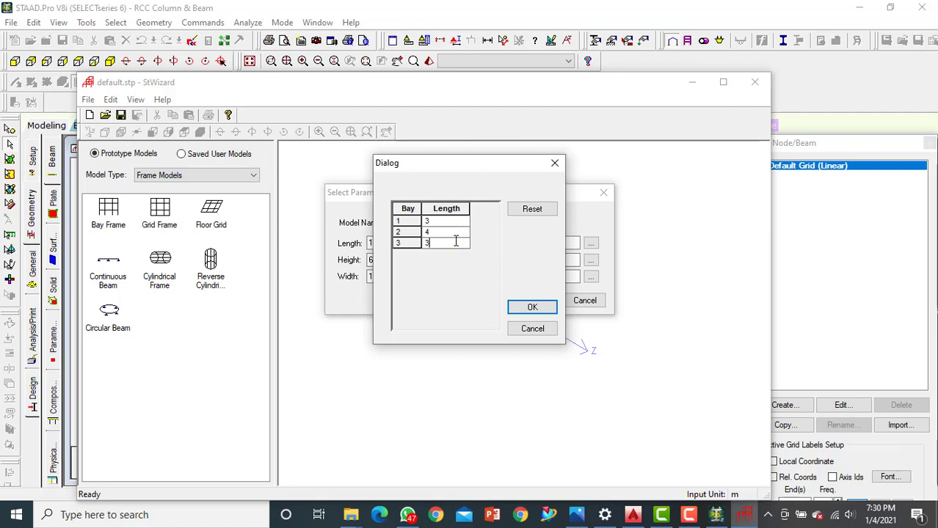
left_click(524, 311)
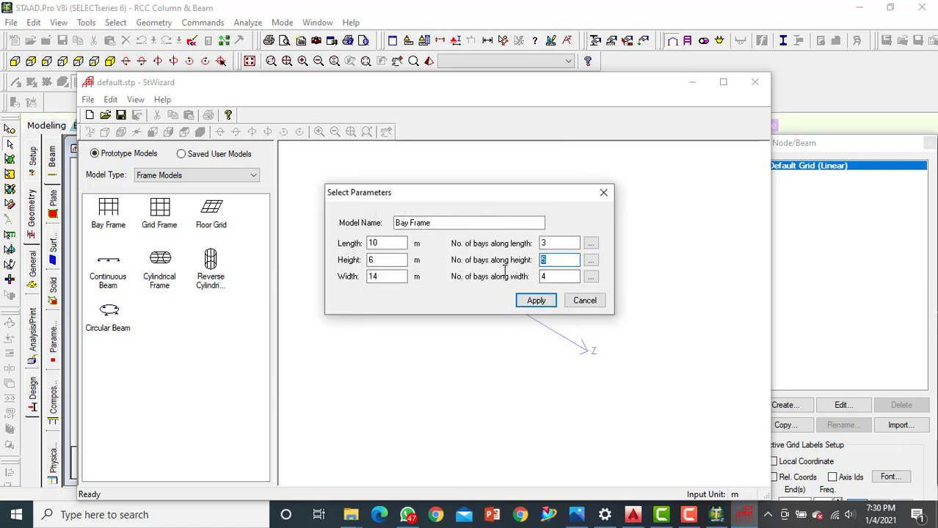
Step: Divide the height into 2 bays of 3 m and the width into 4 bays of 3, 5, 3 and 3 m
left_click(590, 261)
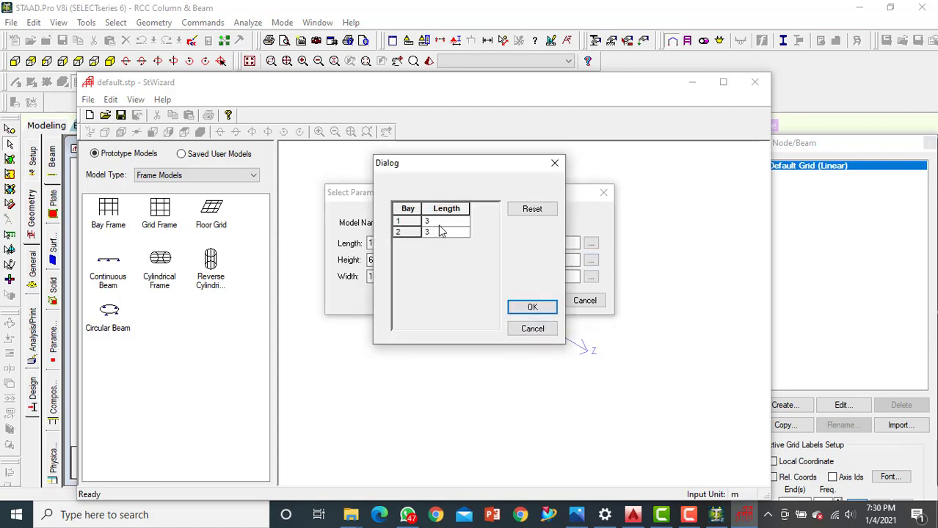
left_click(529, 308)
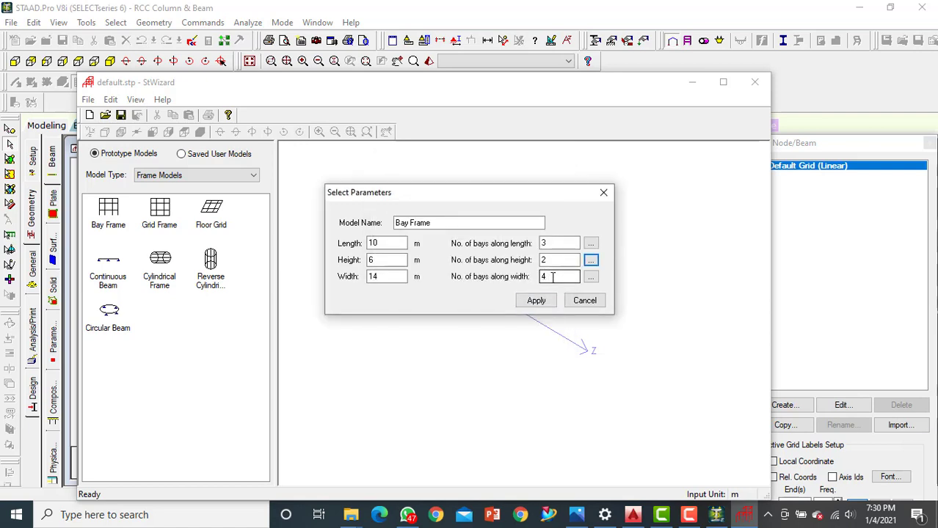
left_click(590, 277)
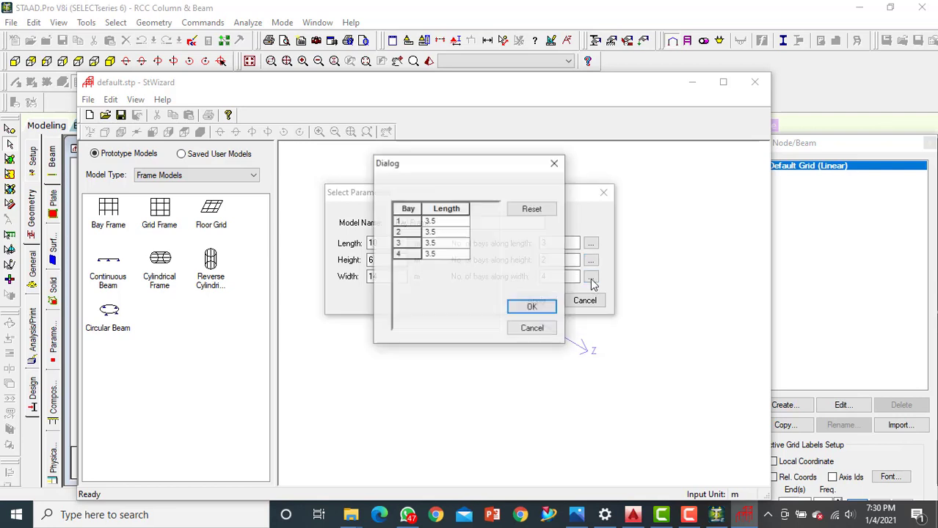
left_click(430, 220)
left_click(431, 220)
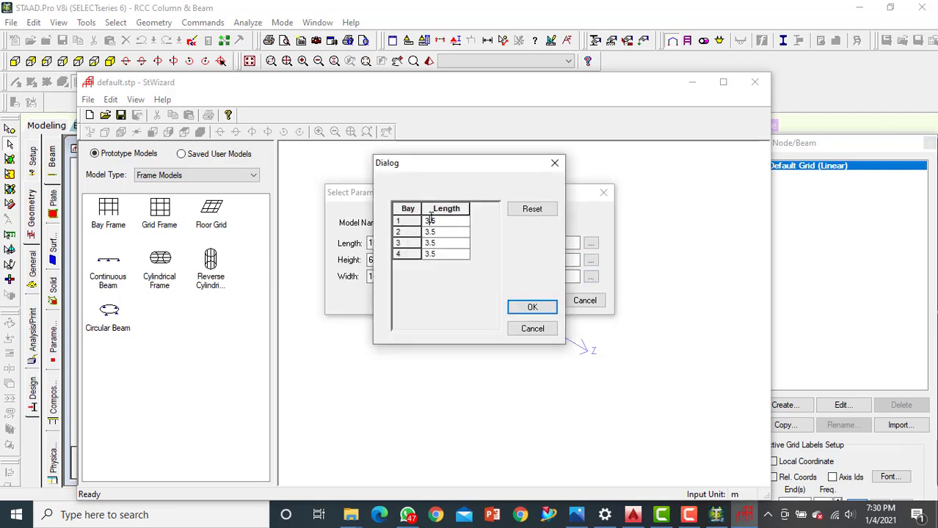
type("3")
left_click(430, 232)
left_click(430, 232)
type("3")
left_click(532, 308)
left_click(532, 309)
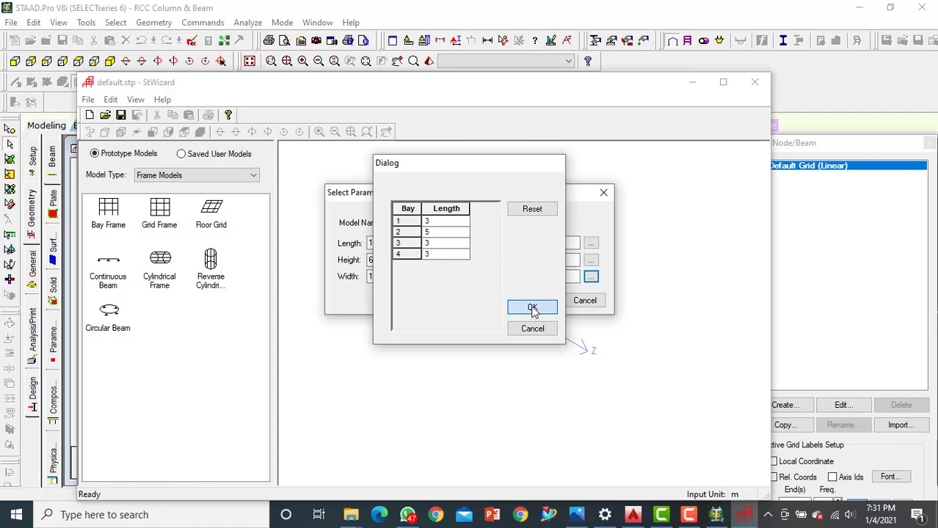
Step: Generate the bay frame and merge it into the STAAD.Pro model
left_click(535, 302)
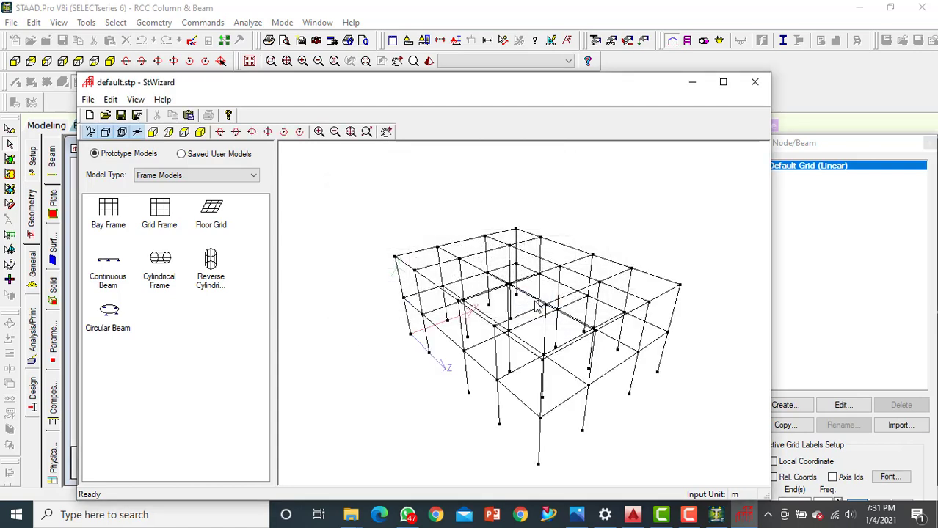
left_click(110, 100)
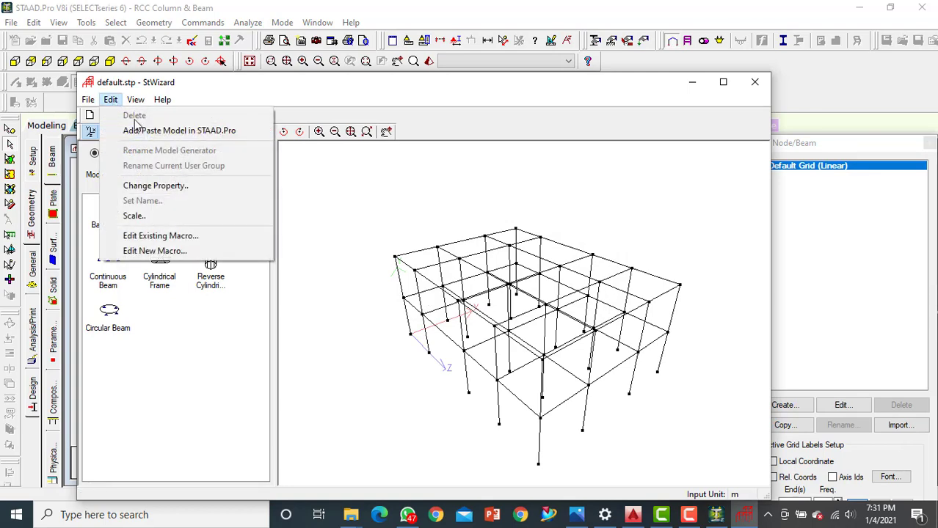
left_click(117, 130)
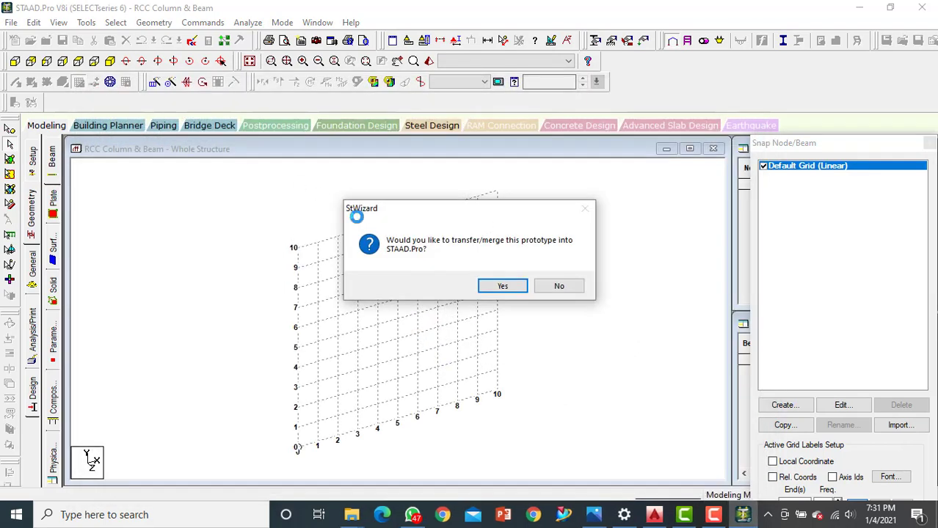
left_click(509, 288)
left_click(538, 199)
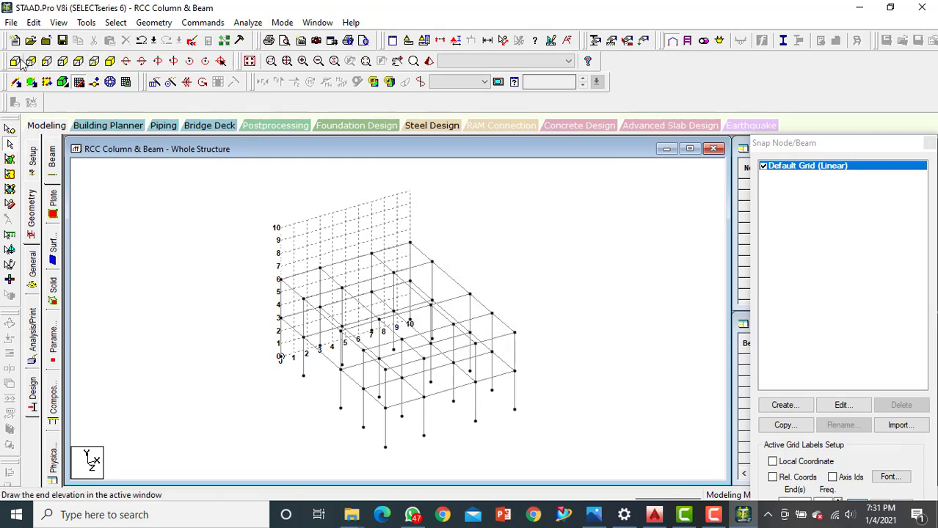
Step: Close the snap grid and, in plan view, delete the outer edge beams and corner columns of the two corner bays at the high-Z end
left_click(78, 62)
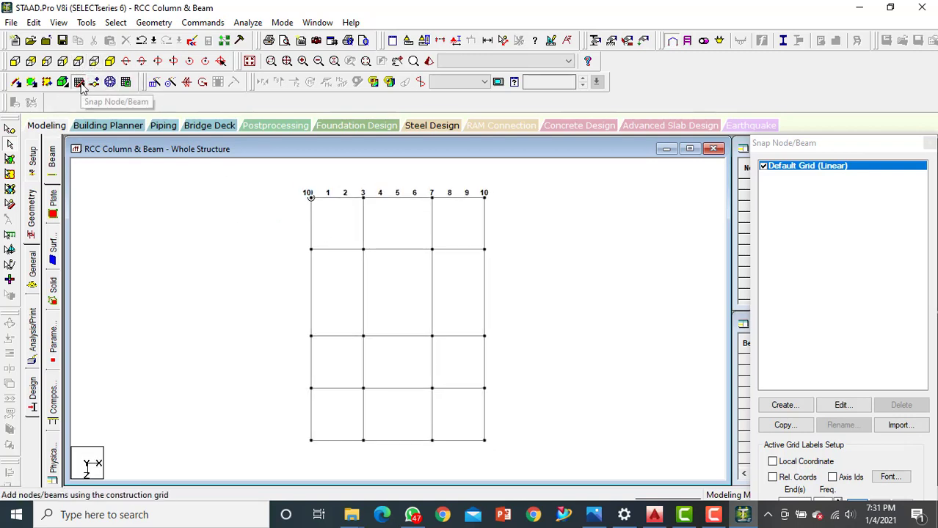
left_click(79, 82)
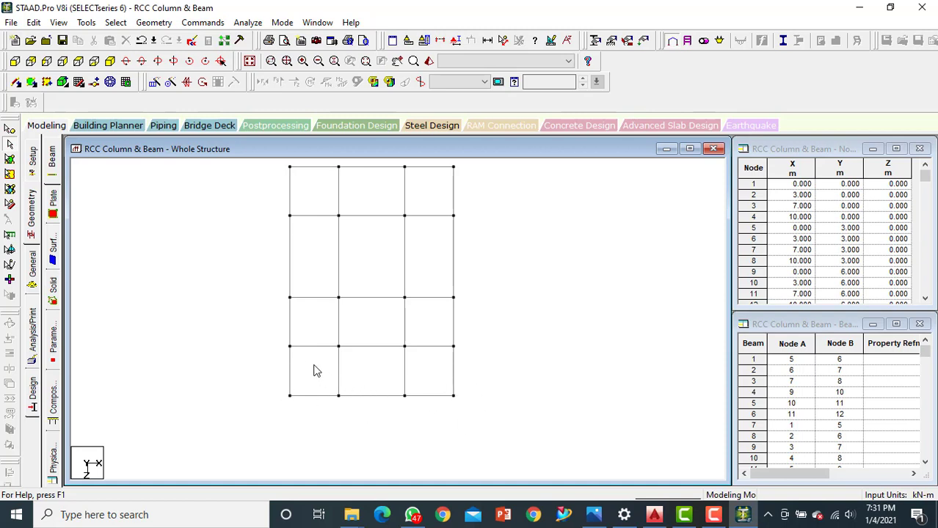
left_click_drag(282, 368, 316, 416)
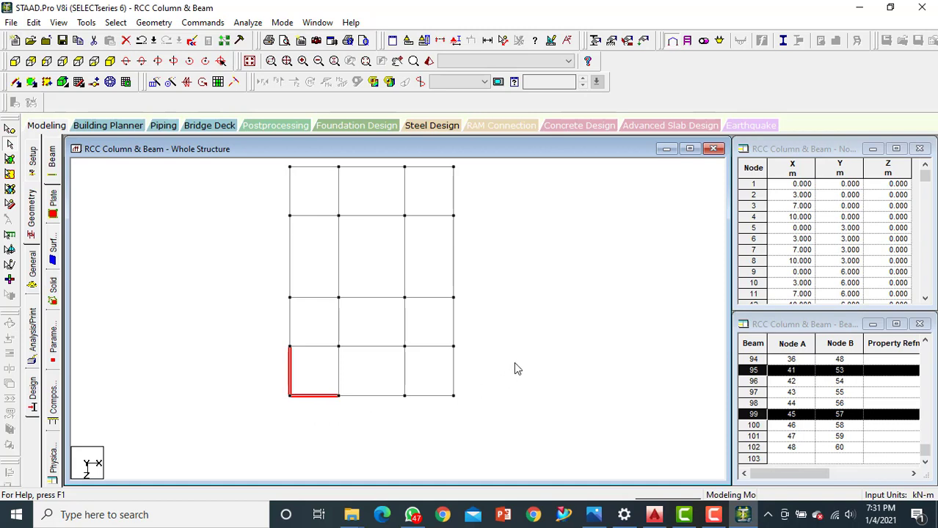
left_click_drag(465, 364, 420, 418, "ctrl")
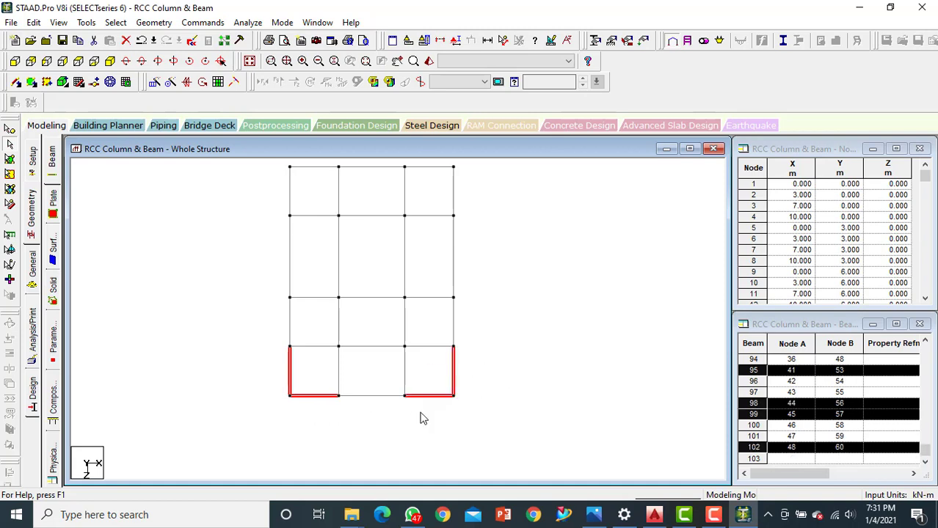
key("Delete")
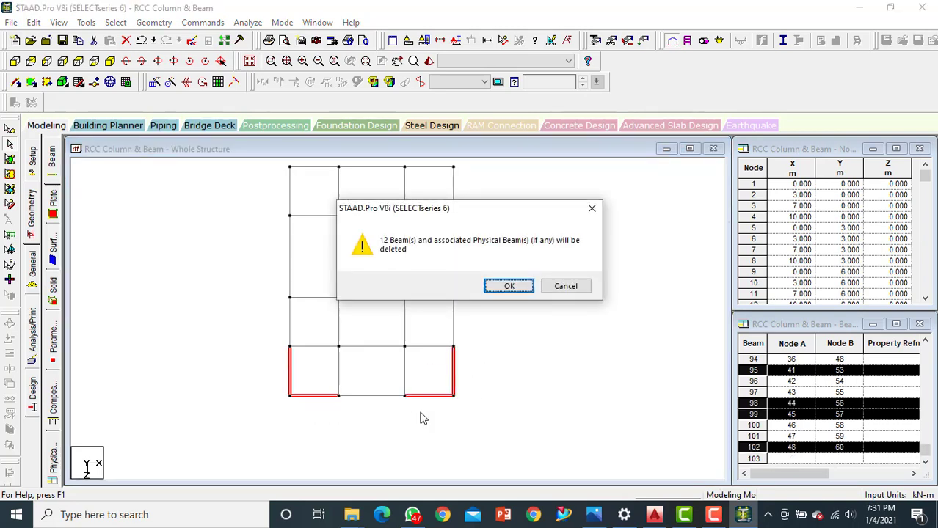
key("Return")
key("Return")
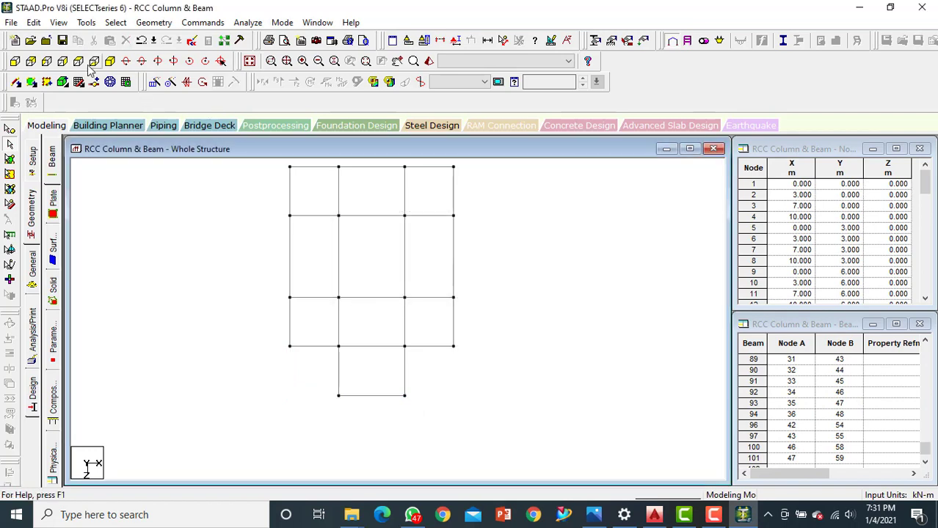
left_click(113, 63)
mouse_move(391, 310)
middle_mouse_down()
mouse_move(391, 337)
mouse_move(404, 286)
mouse_move(405, 304)
middle_mouse_up()
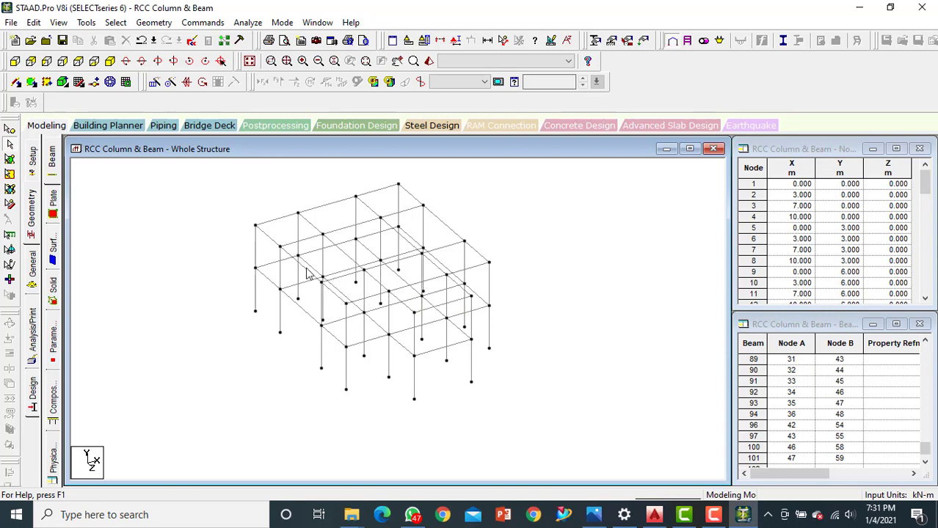
Step: In front view, cut a section by window that shows only the lower storey, and display it in isometric view
left_click(15, 62)
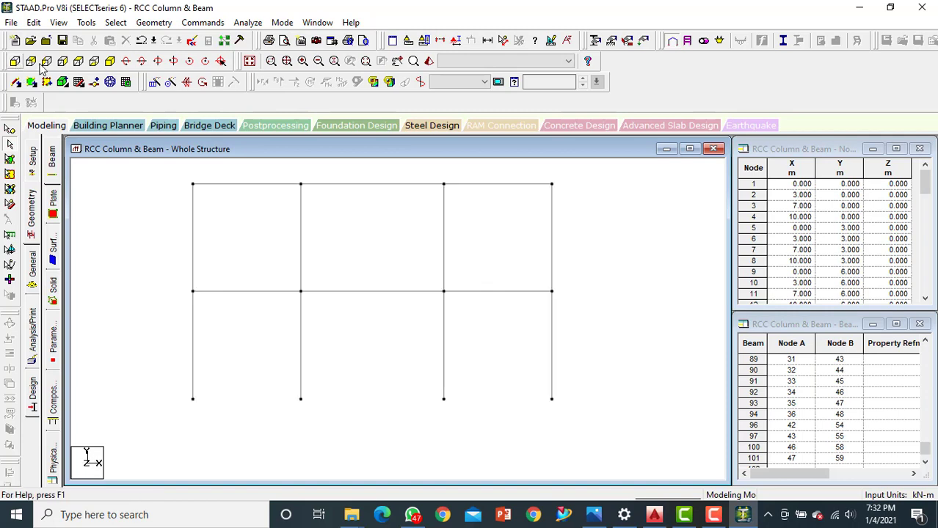
left_click(440, 41)
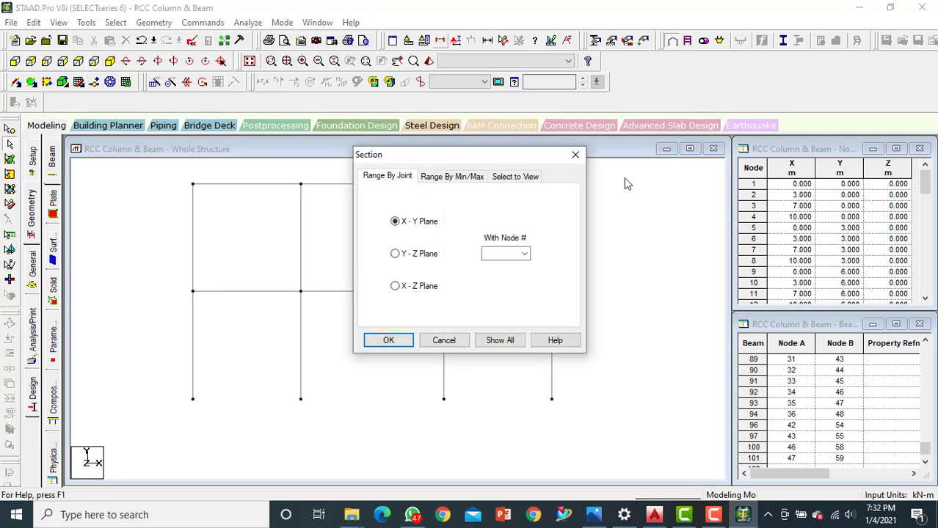
left_click(540, 178)
left_click(388, 340)
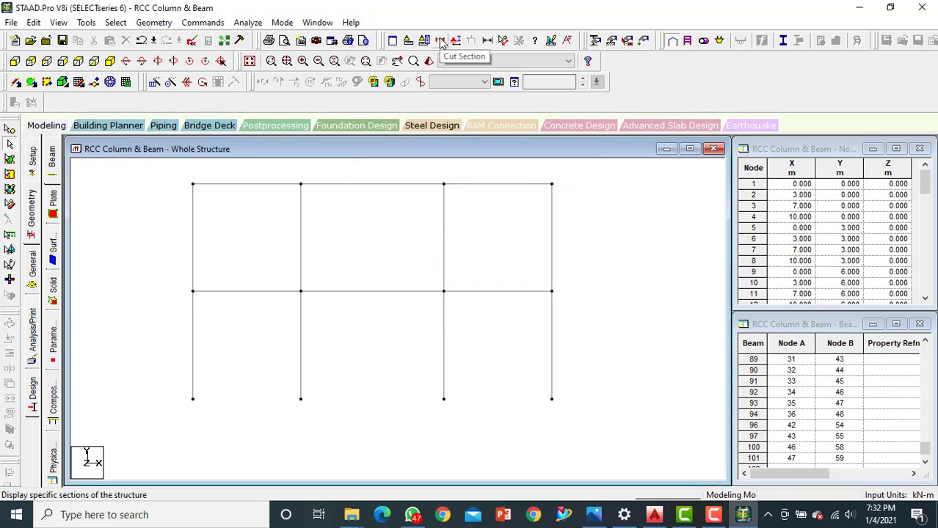
left_click_drag(155, 266, 622, 446)
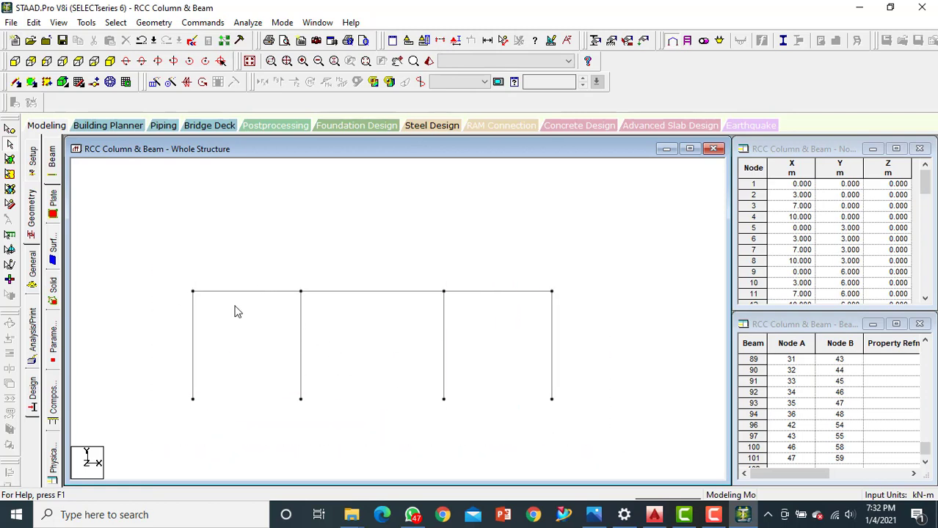
left_click(110, 61)
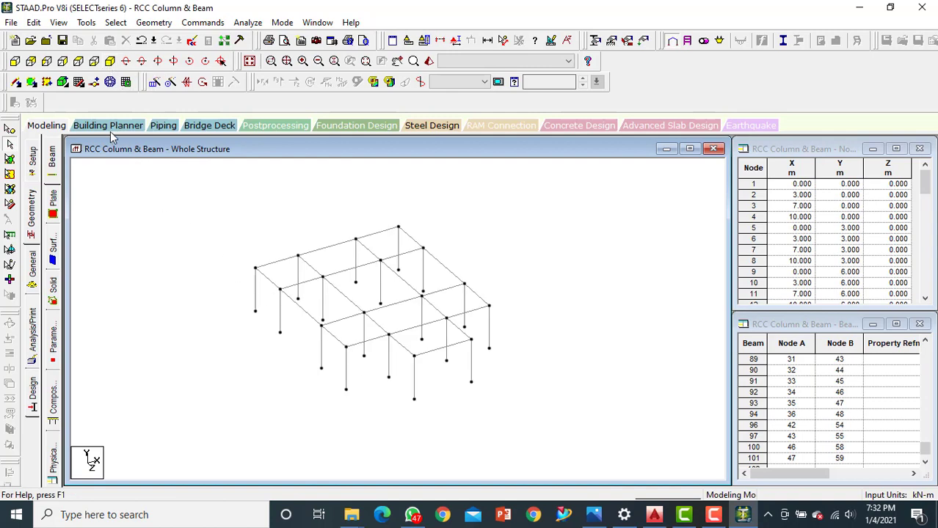
Step: Add a four-noded plate over the main rectangular floor area using the four outer corner nodes at first-floor level
left_click(34, 86)
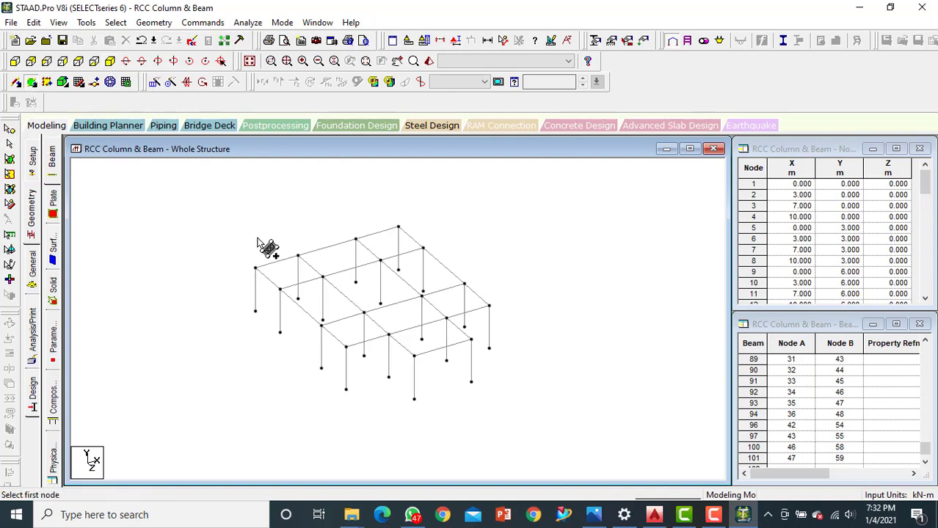
left_click(255, 269)
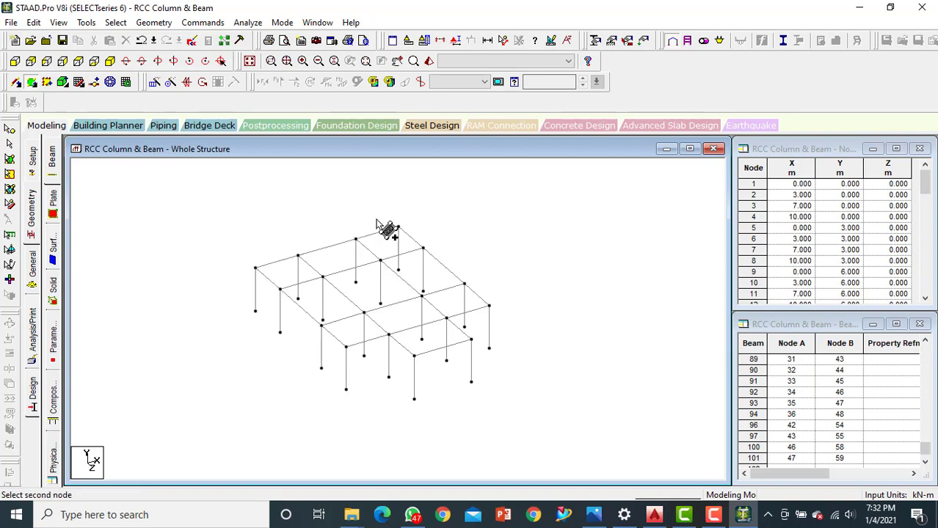
left_click(398, 228)
left_click(488, 305)
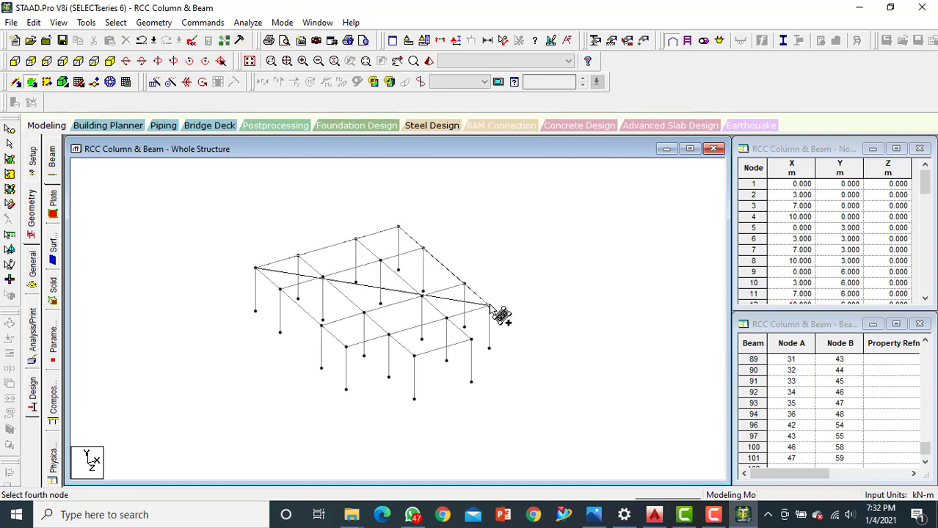
left_click(345, 346)
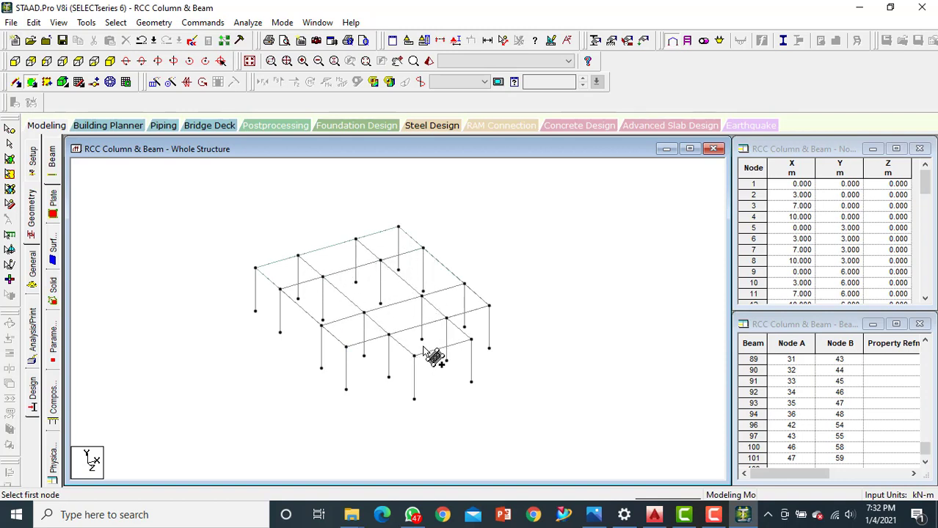
Step: Add a four-noded plate over the projecting middle bay at the high-Z end and inspect both plates in the rendered view
left_click(389, 335)
left_click(446, 318)
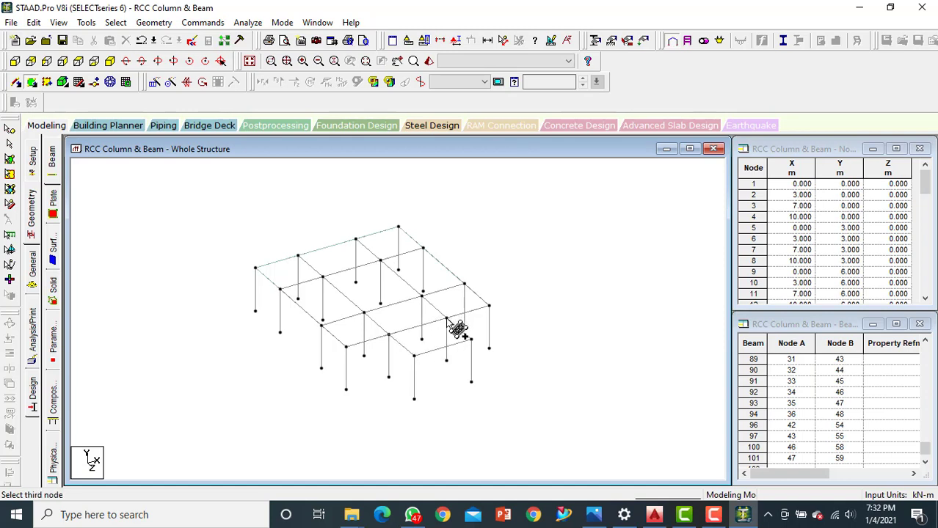
left_click(471, 339)
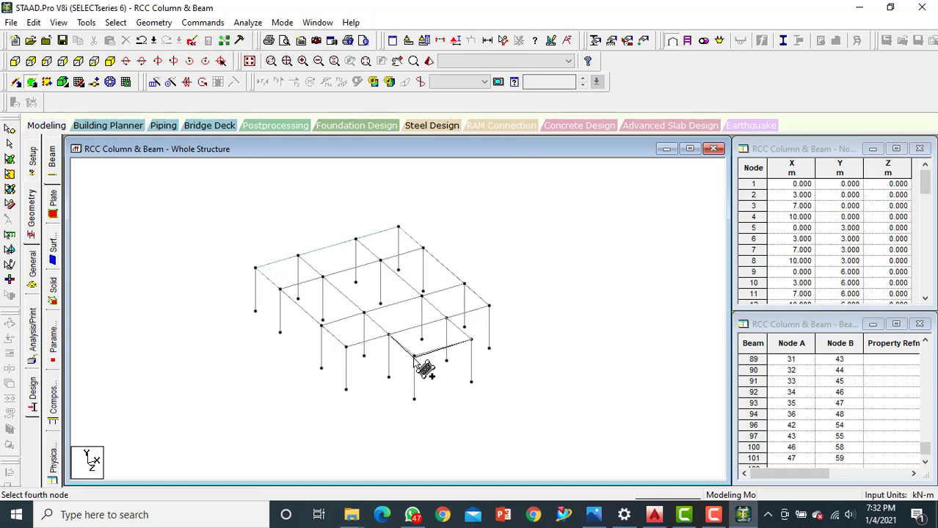
left_click(414, 357)
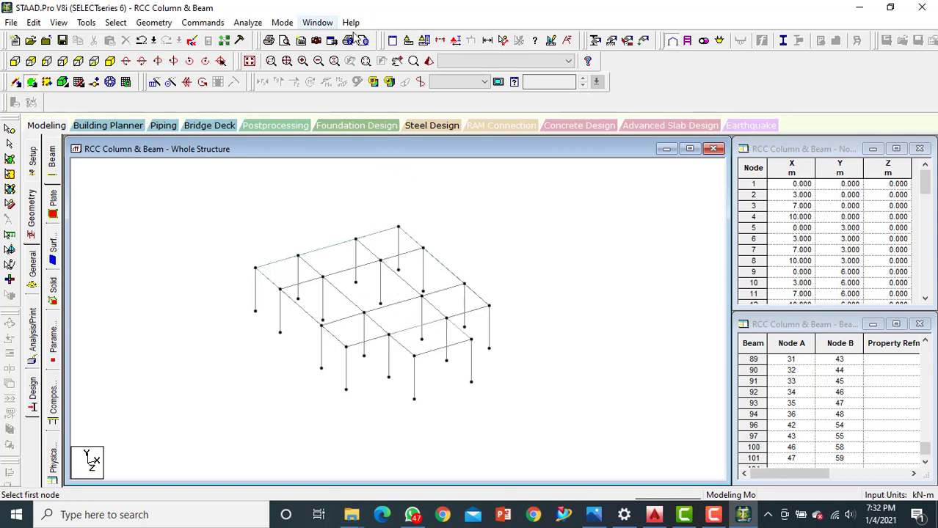
left_click(429, 63)
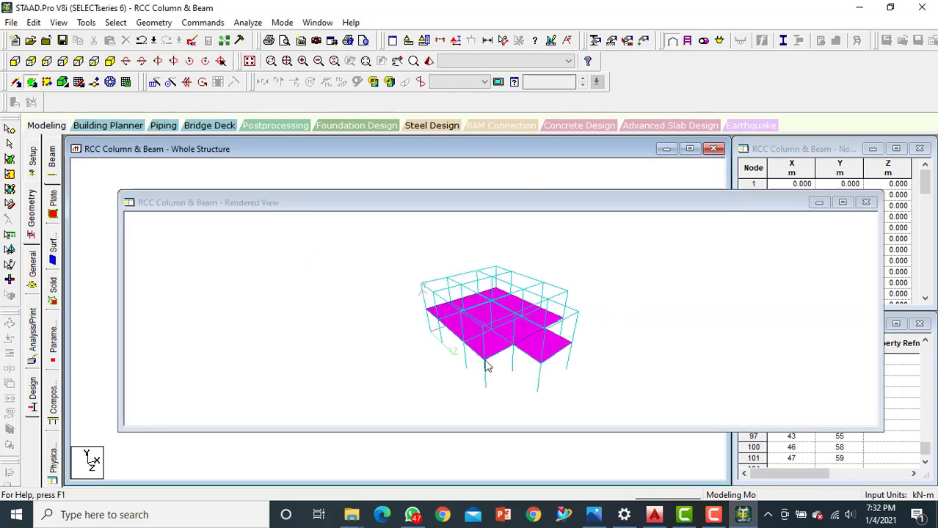
left_click_drag(525, 331, 415, 320)
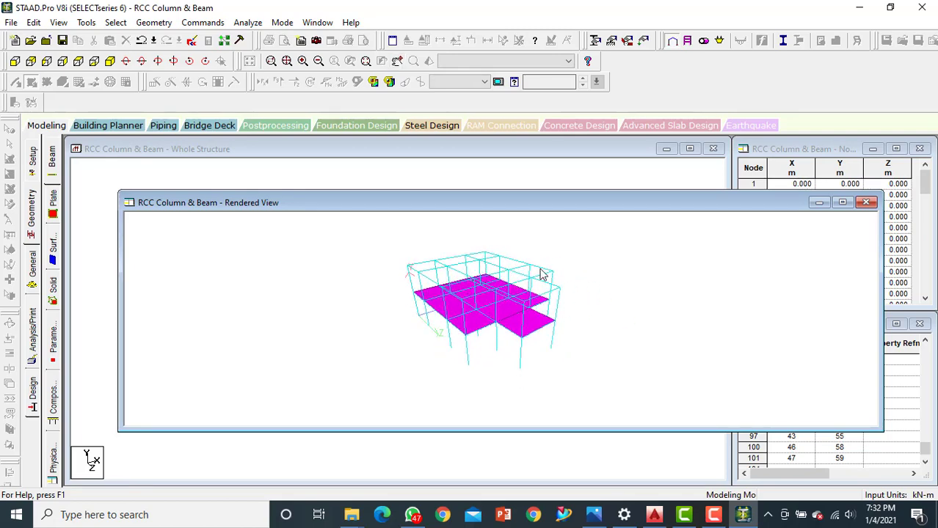
left_click(866, 201)
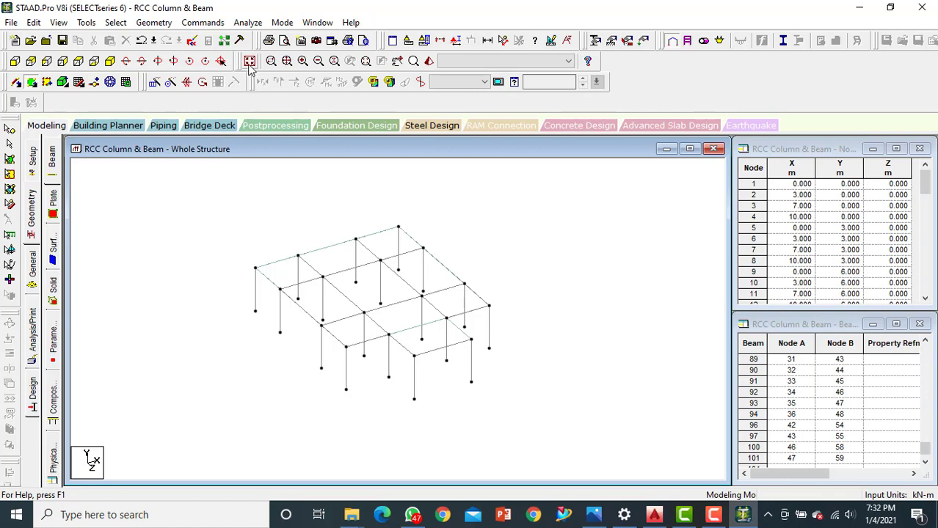
Step: Copy both floor plates to roof level with one 3 m translational repeat step along Y in the whole structure, and inspect the rendered view
left_click(10, 159)
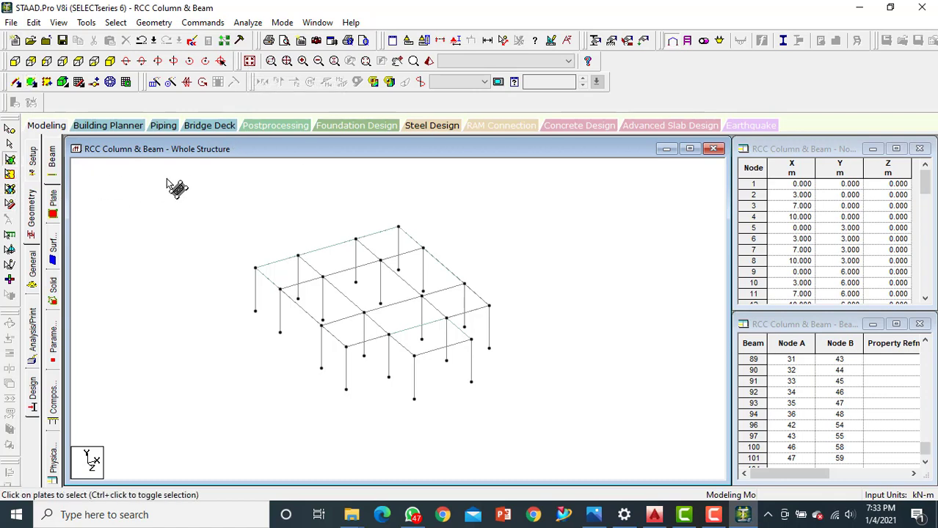
left_click_drag(191, 190, 519, 381)
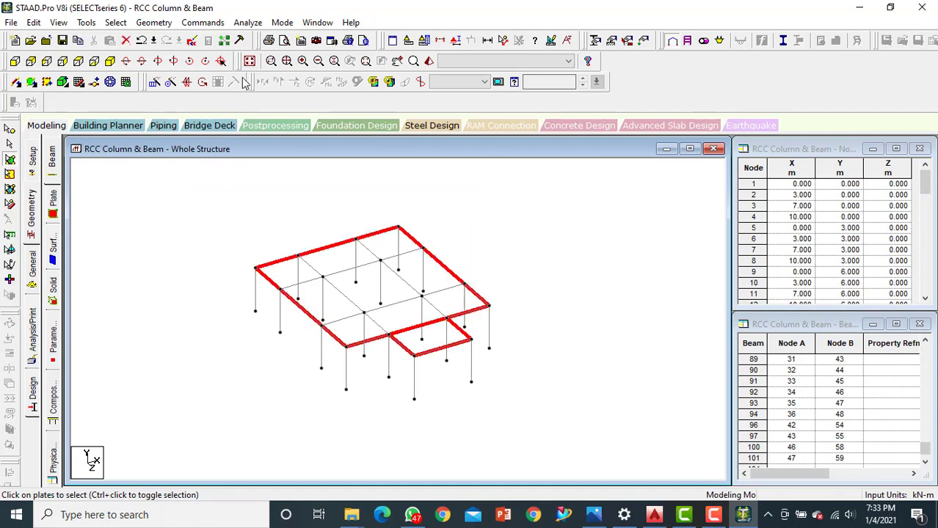
left_click(249, 61)
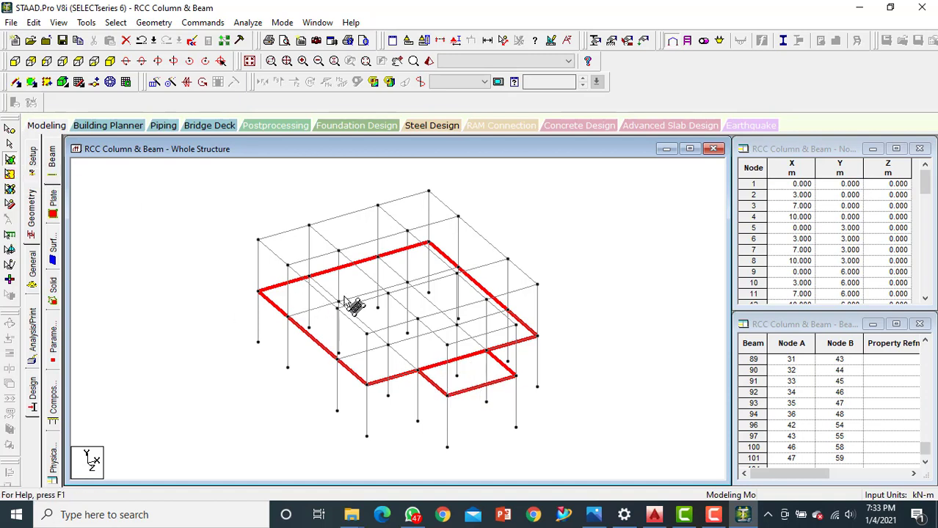
left_click(438, 330)
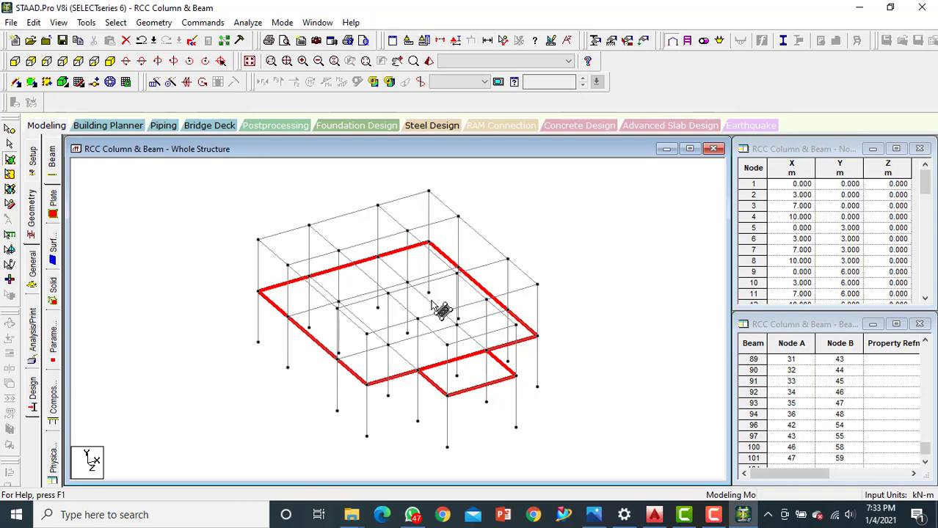
left_click(154, 82)
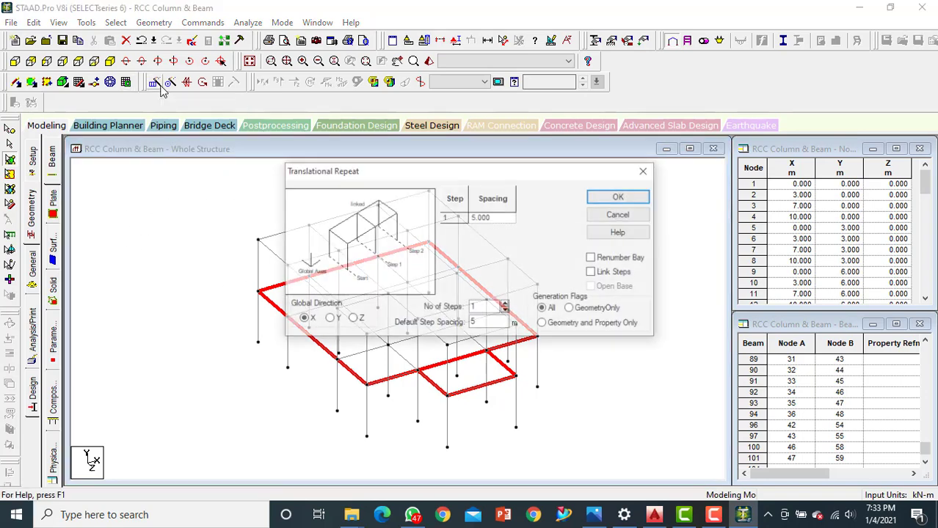
left_click_drag(407, 170, 654, 82)
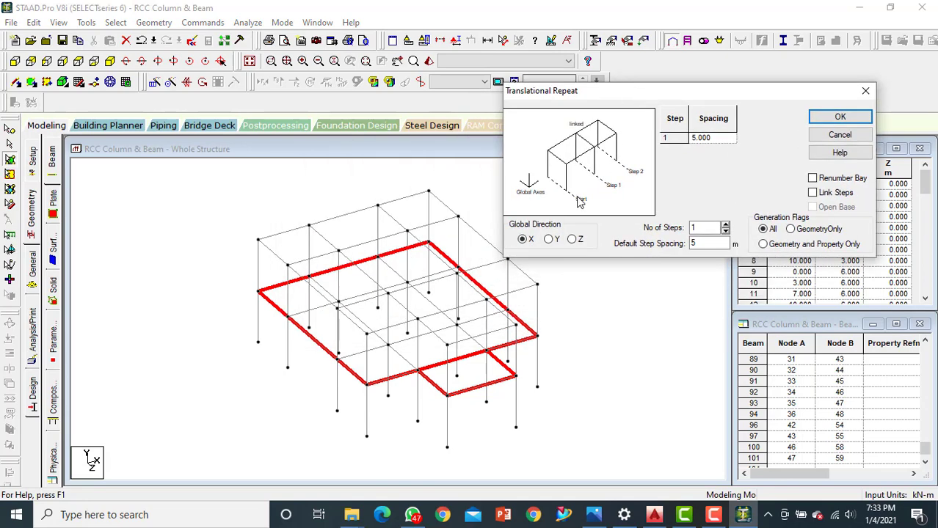
left_click(550, 240)
left_click_drag(699, 243, 690, 245)
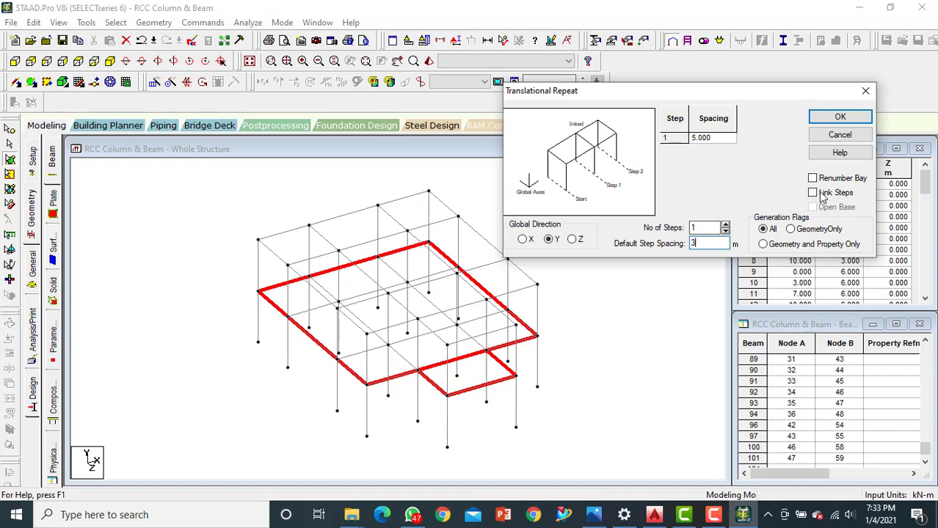
left_click(839, 118)
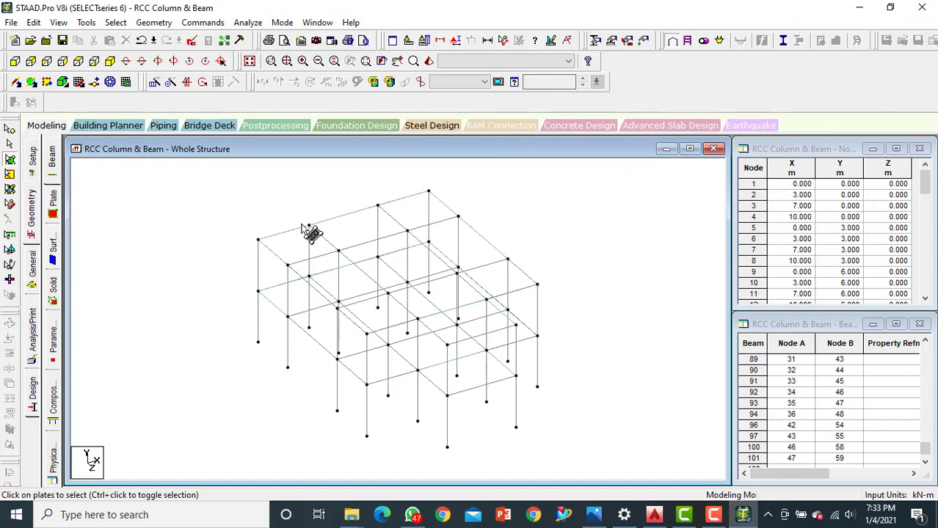
left_click(428, 60)
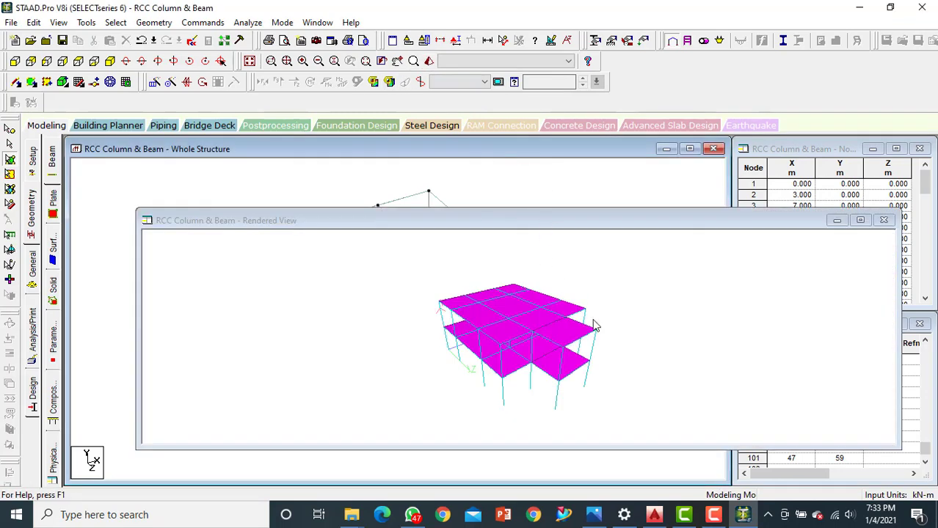
left_click_drag(558, 352, 588, 336)
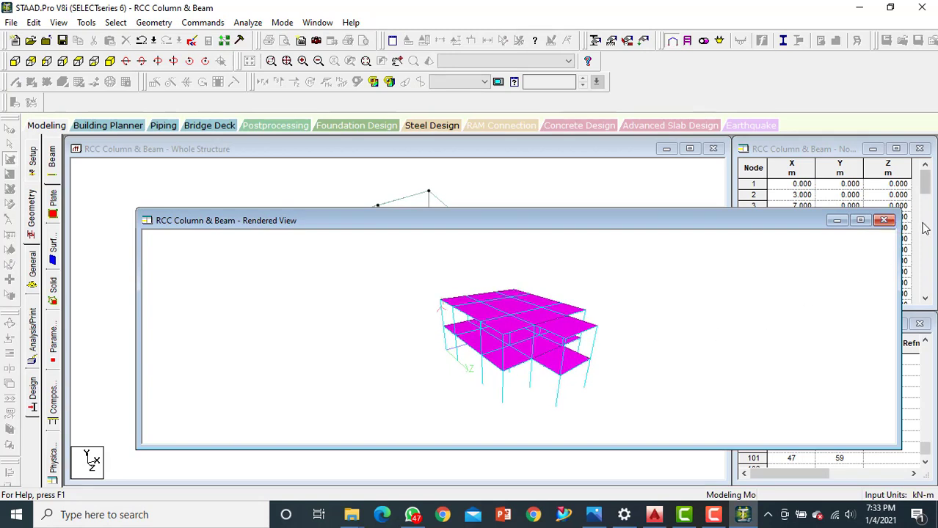
left_click(884, 221)
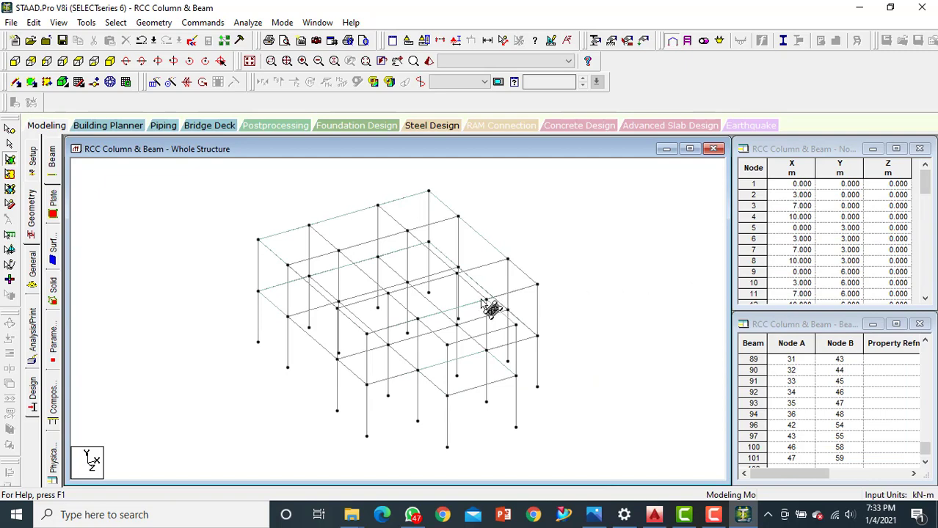
Step: Define and add a rectangular concrete section property with YD 0.23 m and ZD 0.30 m
left_click(34, 271)
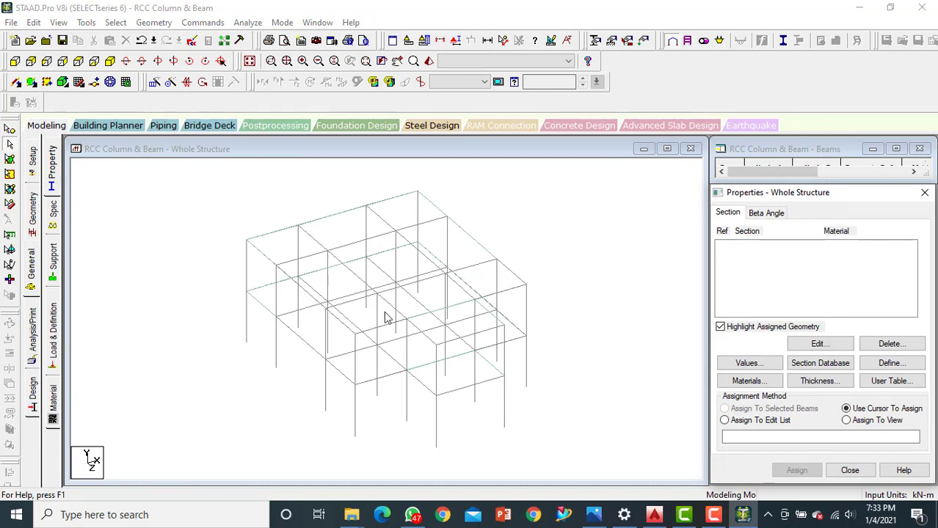
left_click(891, 362)
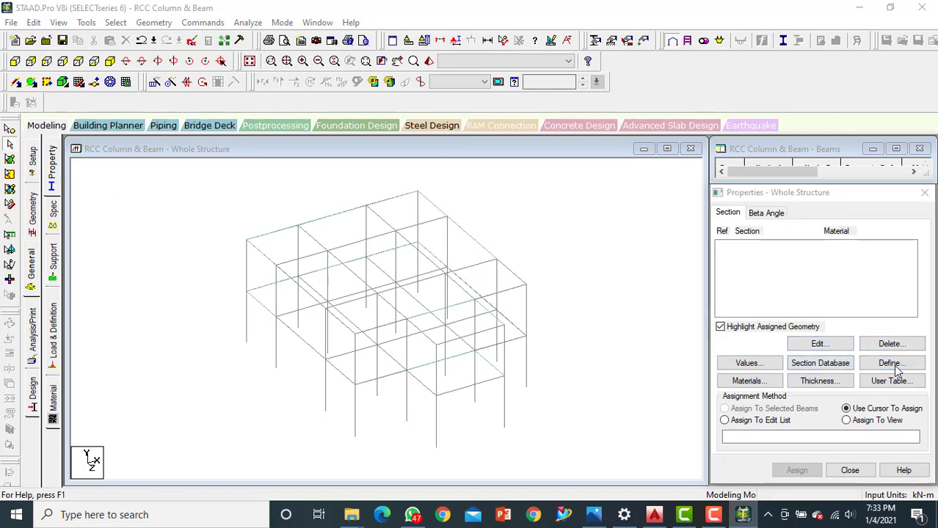
left_click(275, 148)
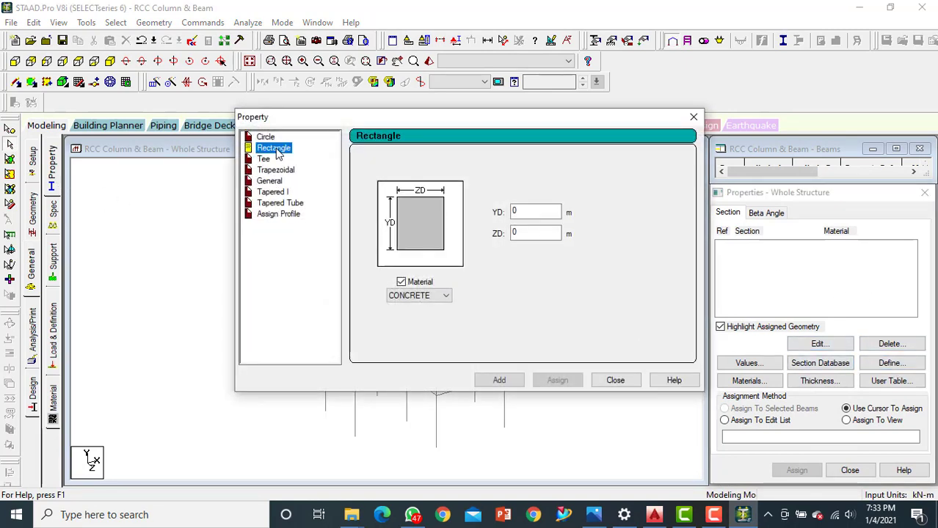
left_click(519, 211)
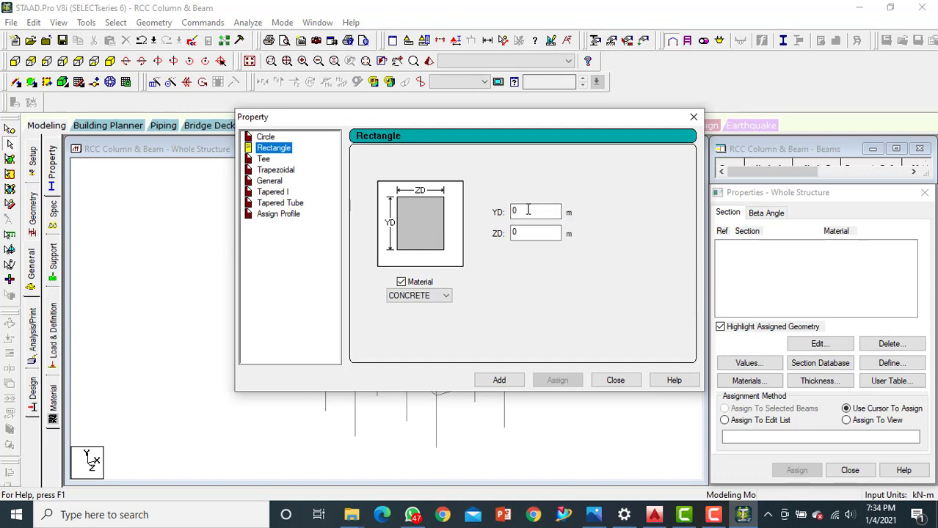
left_click(527, 210)
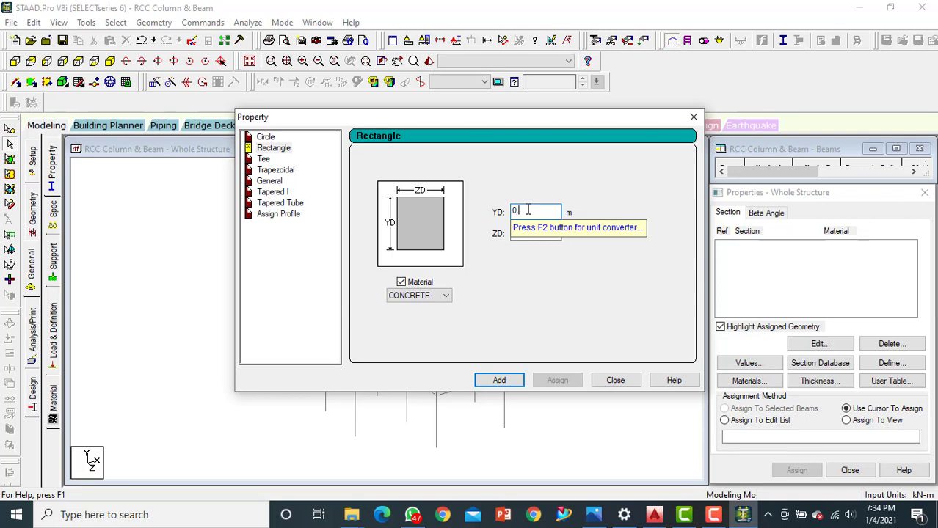
key("Tab")
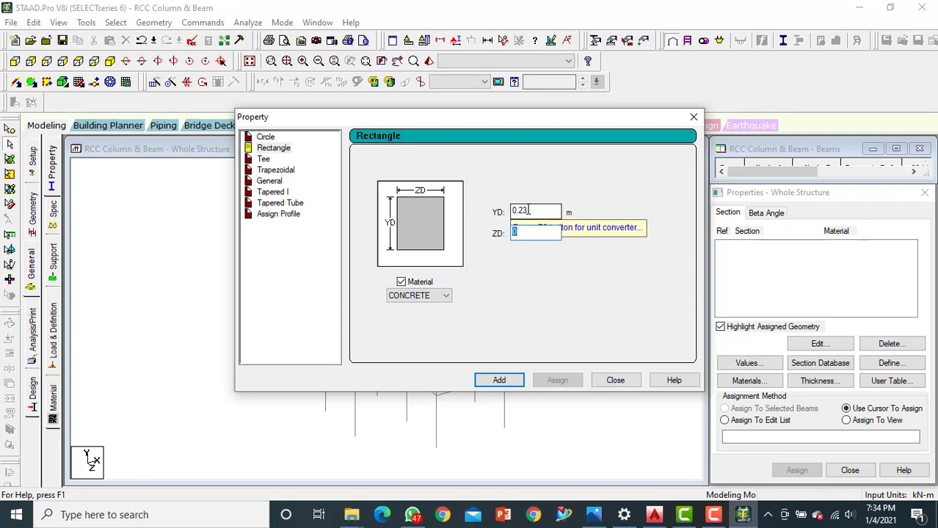
type(".")
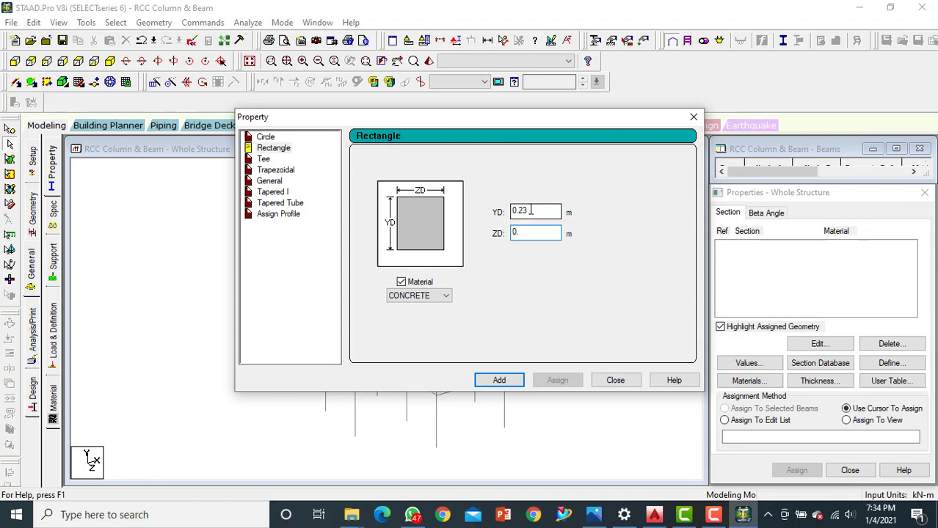
type("30")
left_click(534, 210)
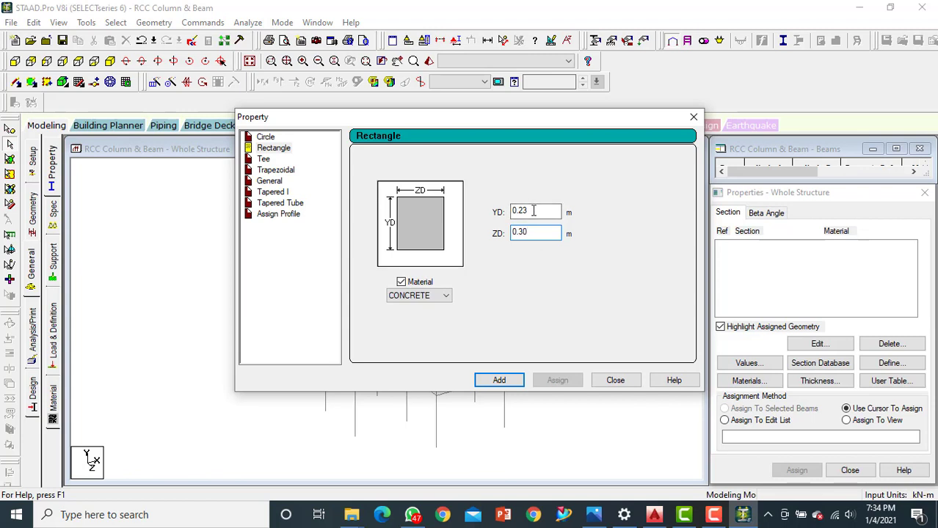
left_click(508, 381)
Step: Add a second rectangular concrete section property with YD 0.23 m and ZD 0.23 m, and finish defining sections
left_click(534, 234)
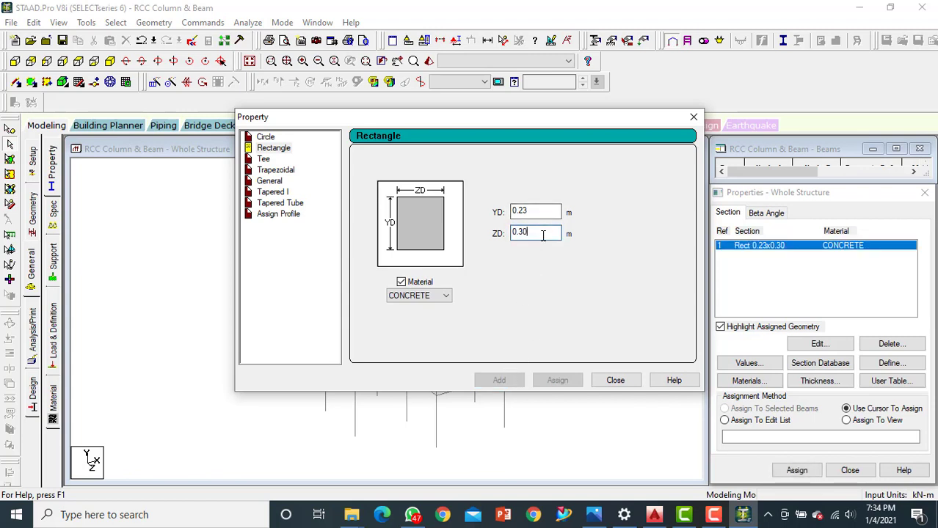
key("BackSpace")
key("BackSpace")
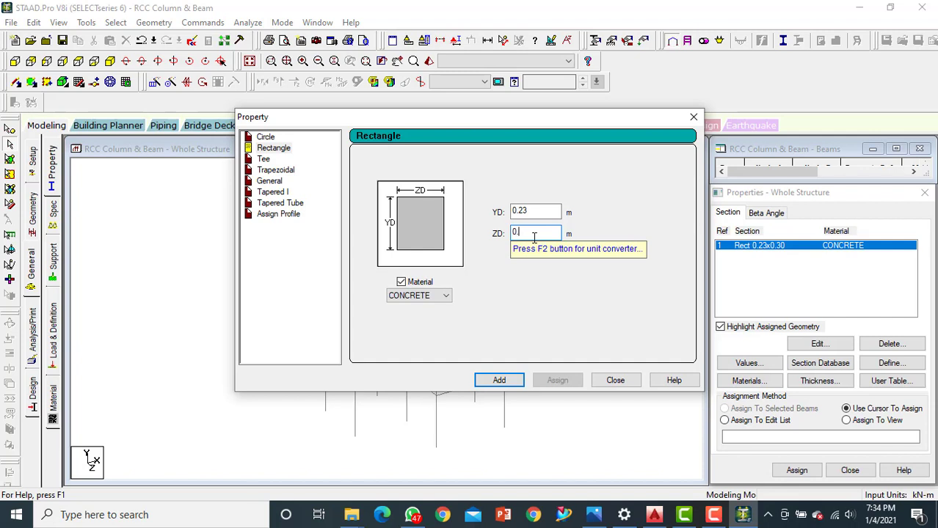
left_click(498, 379)
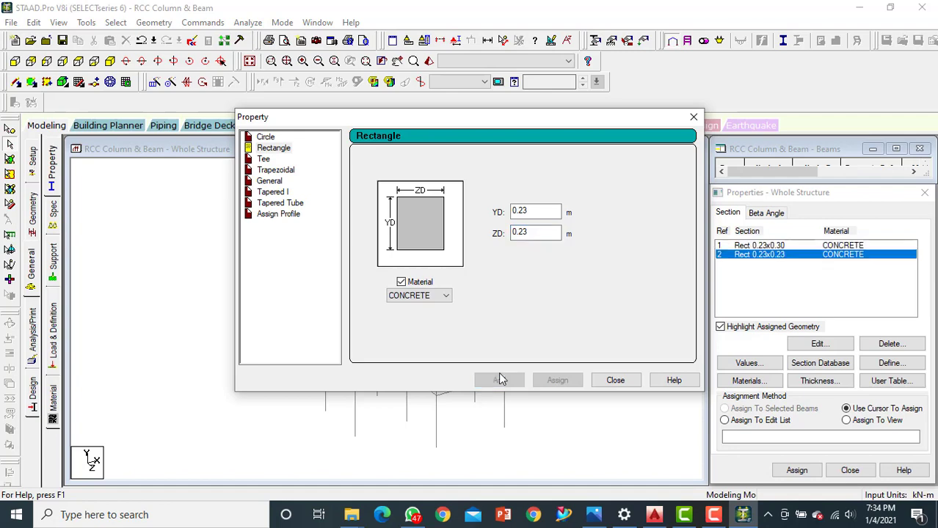
left_click(614, 380)
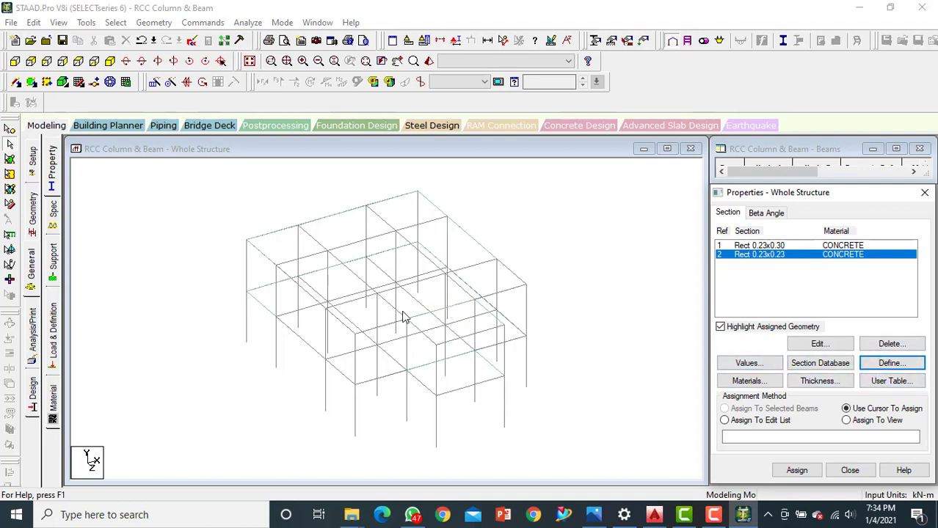
Step: Define and add a concrete plate element thickness of 0.12 m at all four nodes
left_click(828, 384)
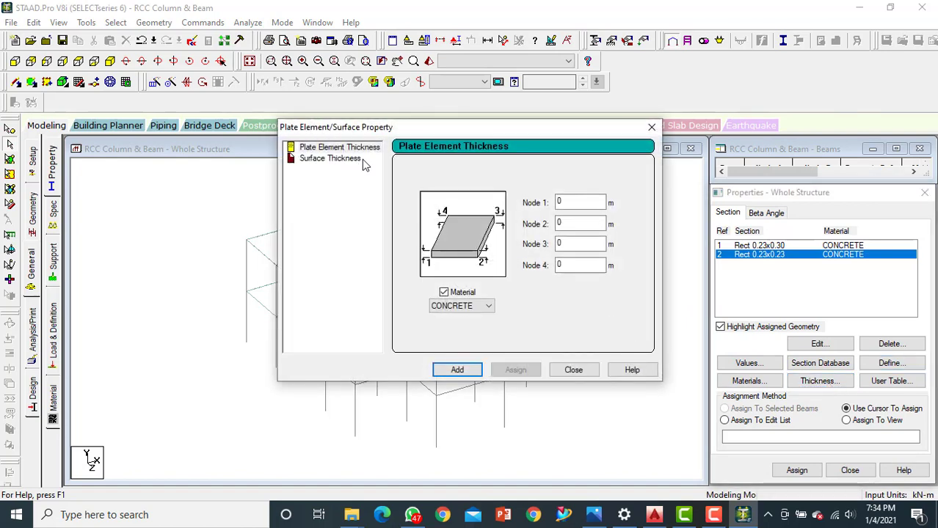
left_click(562, 199)
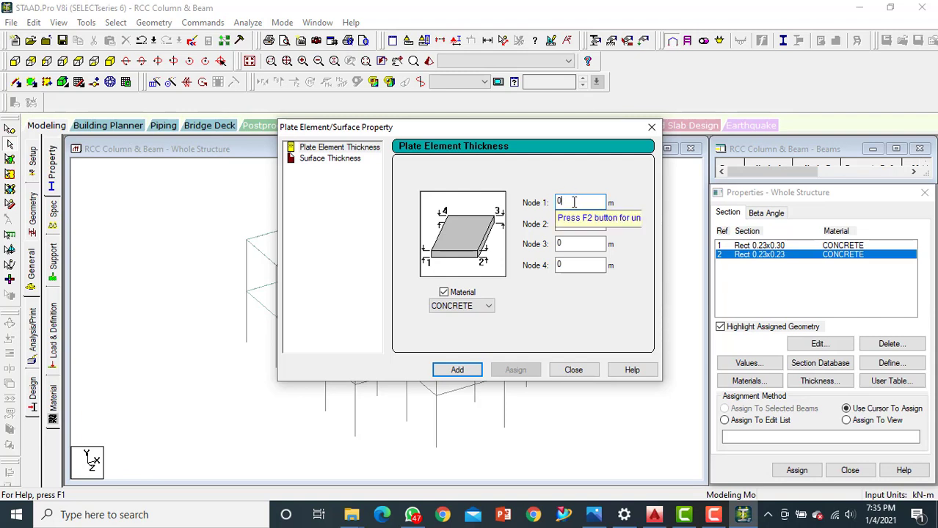
type(".")
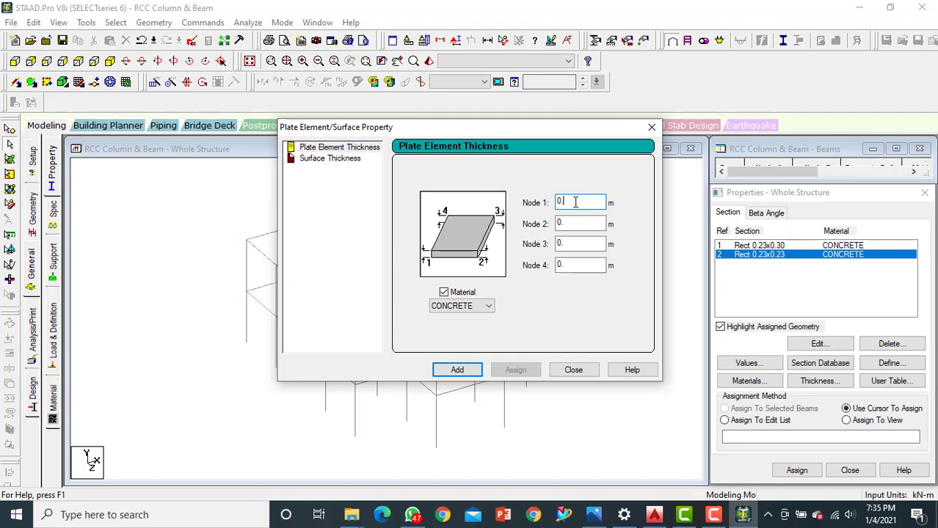
type("12")
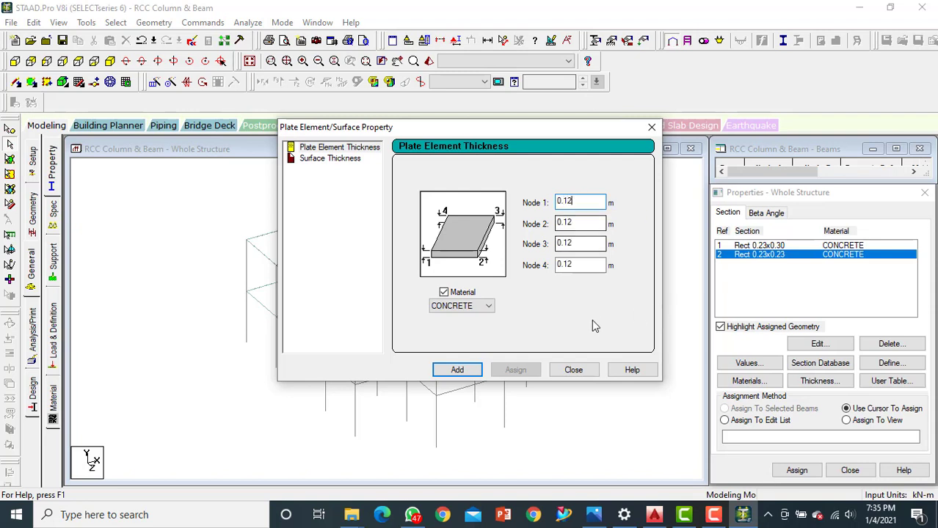
left_click(458, 369)
left_click(571, 369)
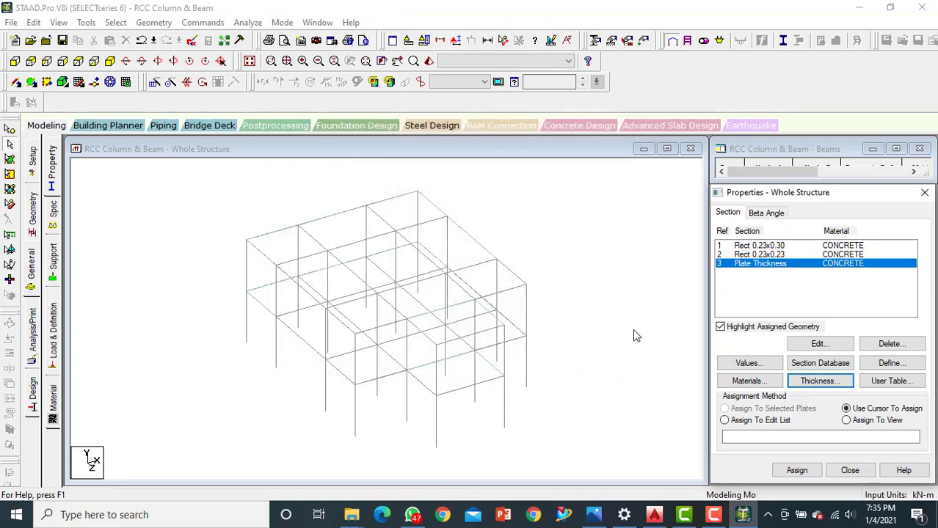
Step: Assign the Rect 0.23x0.30 section to all columns by selecting the members parallel to Y
left_click(771, 246)
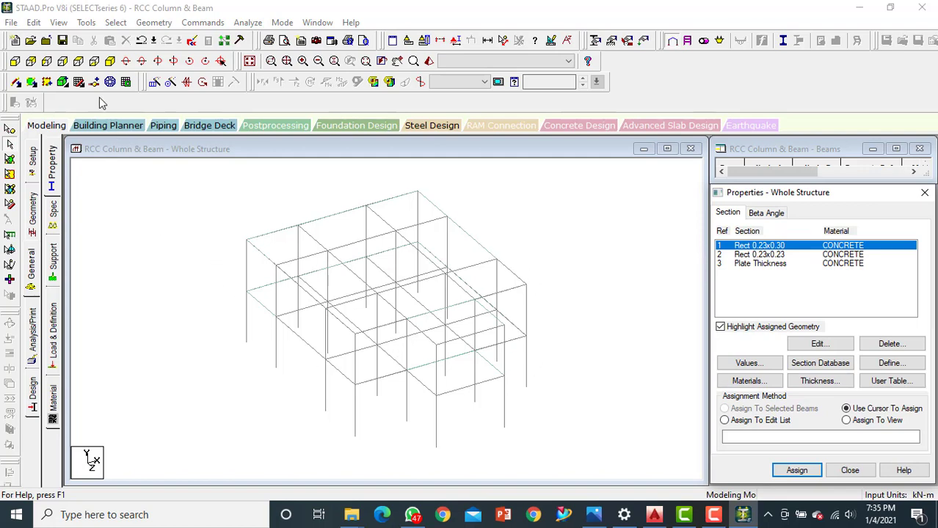
left_click(117, 25)
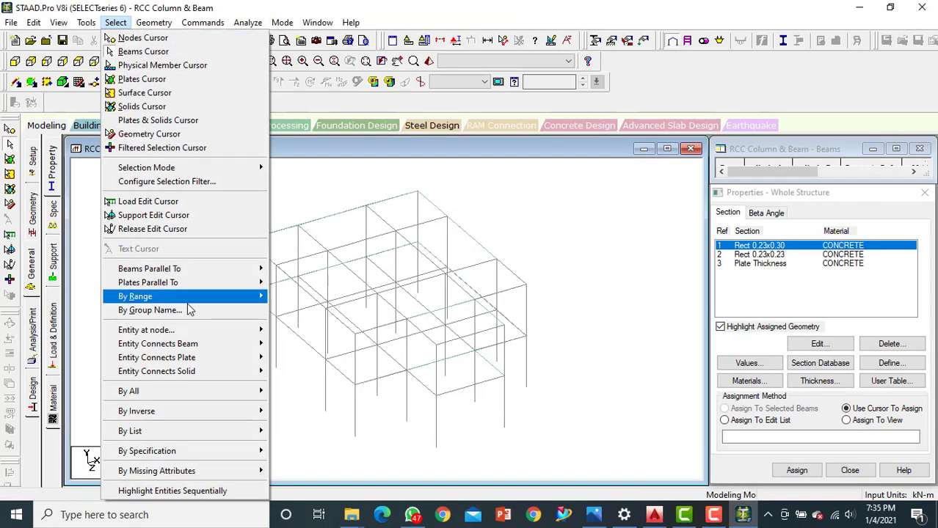
mouse_move(253, 268)
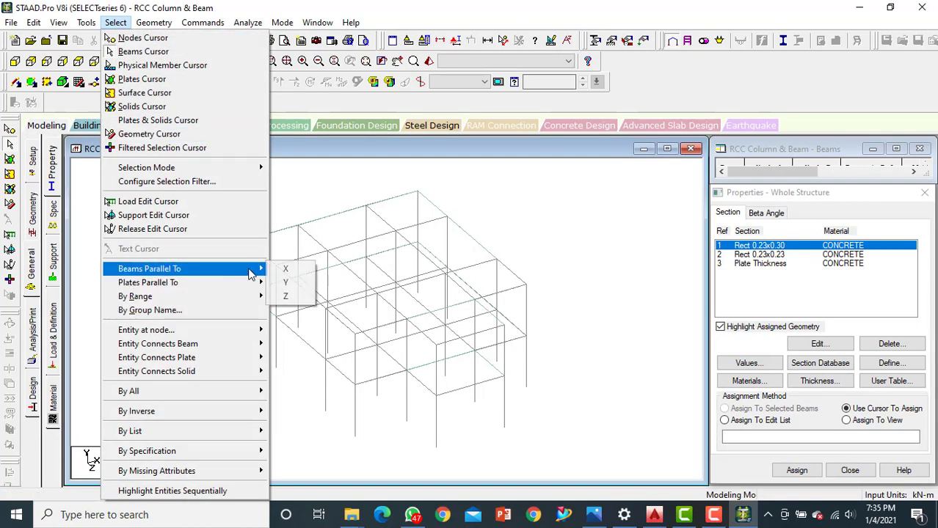
left_click(287, 284)
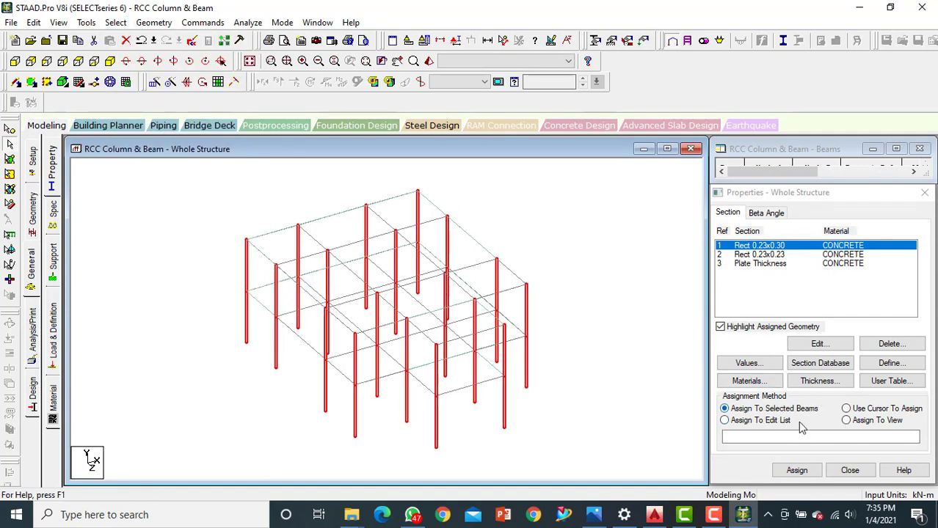
left_click(797, 470)
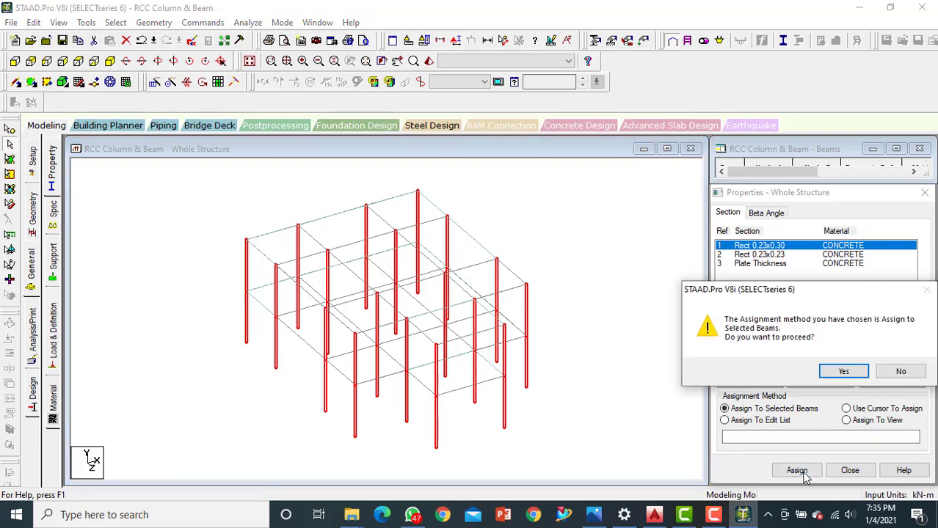
left_click(843, 372)
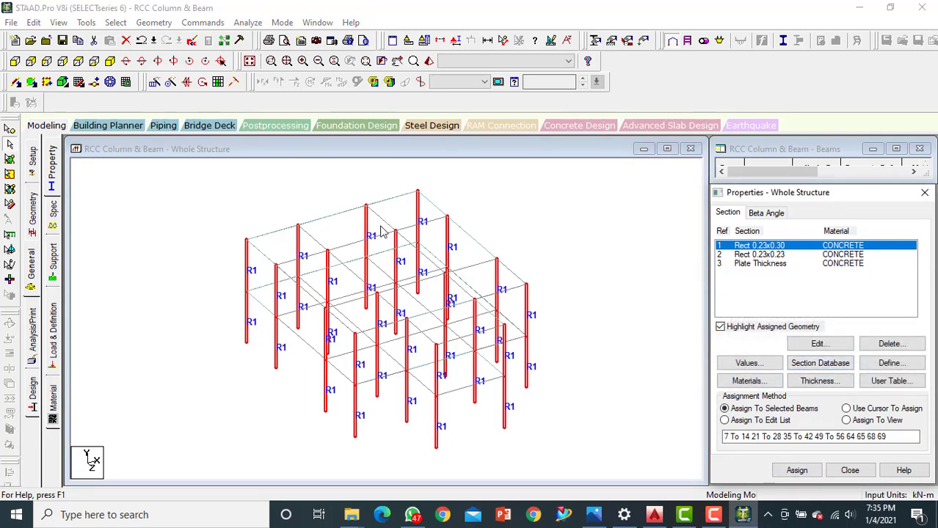
Step: Assign the Rect 0.23x0.23 section to all beams parallel to X and Z, and inspect the structure in the rendered view
left_click(760, 255)
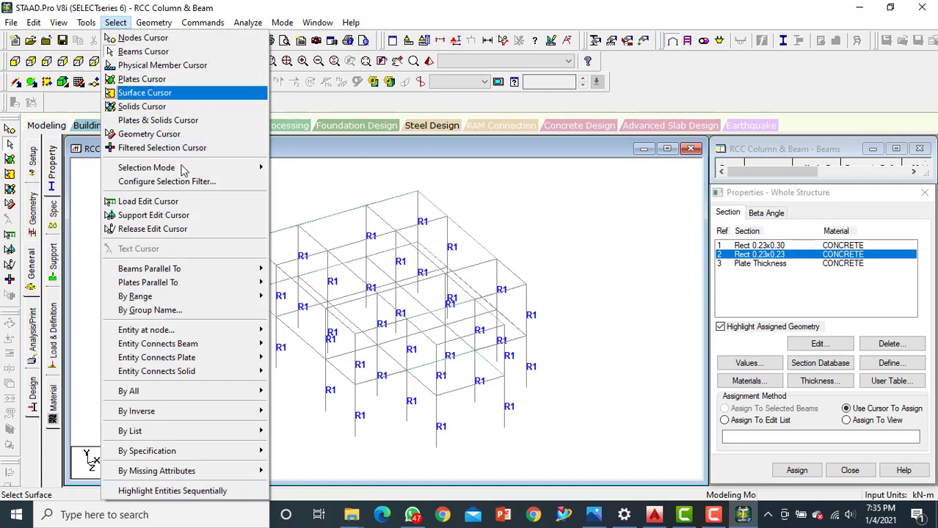
mouse_move(244, 273)
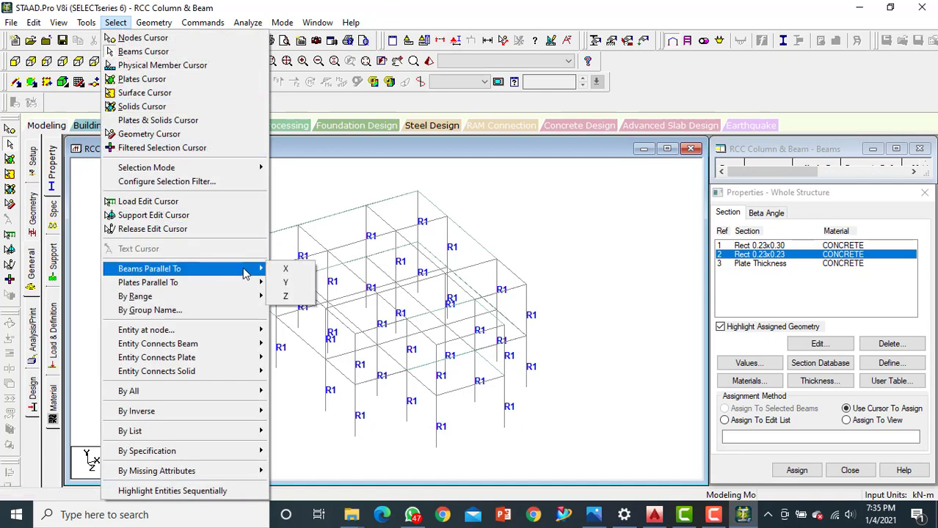
left_click(286, 269)
left_click(115, 23)
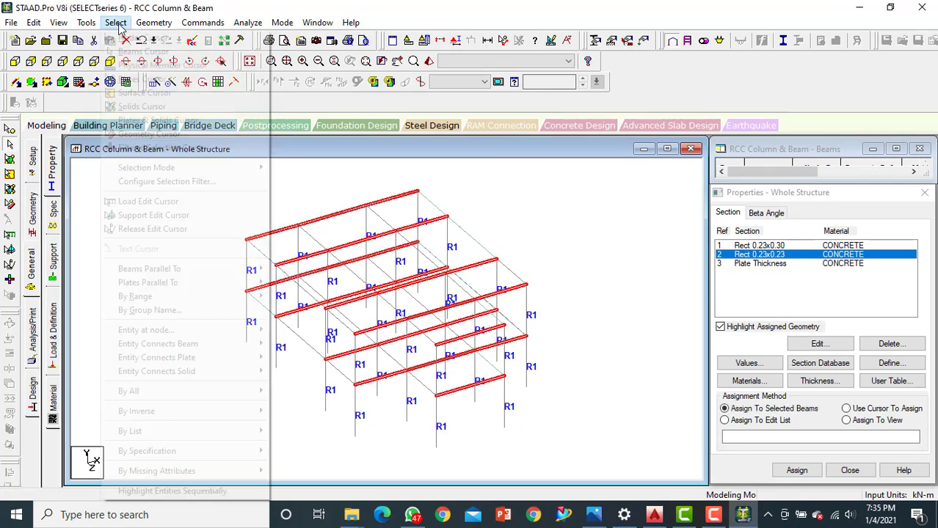
mouse_move(264, 278)
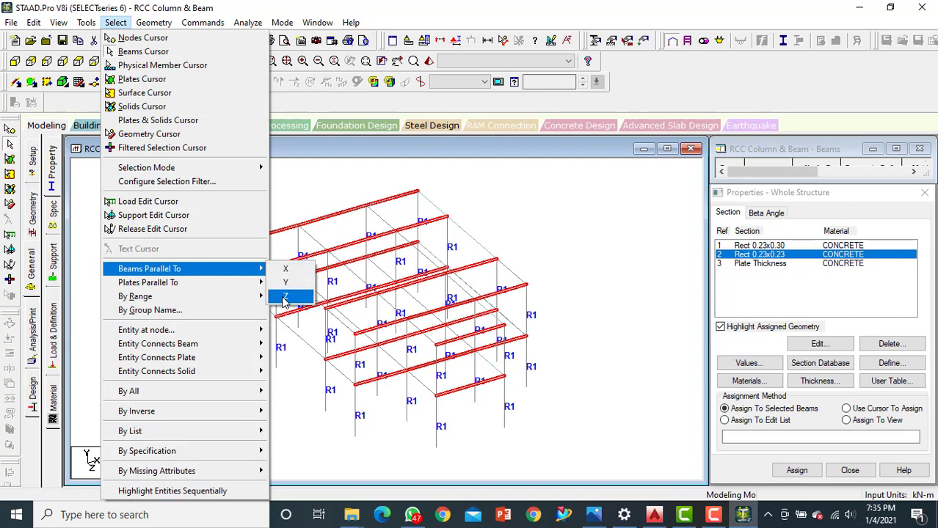
left_click(285, 296)
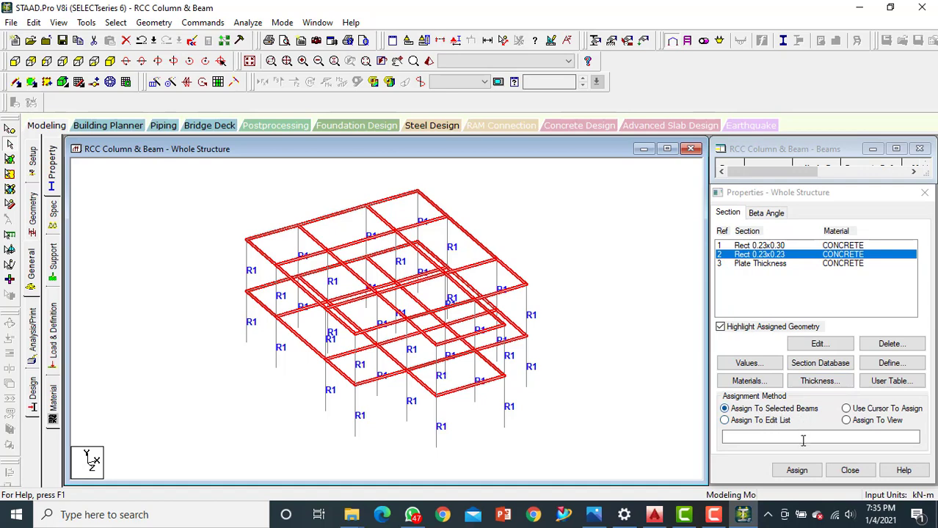
left_click(798, 471)
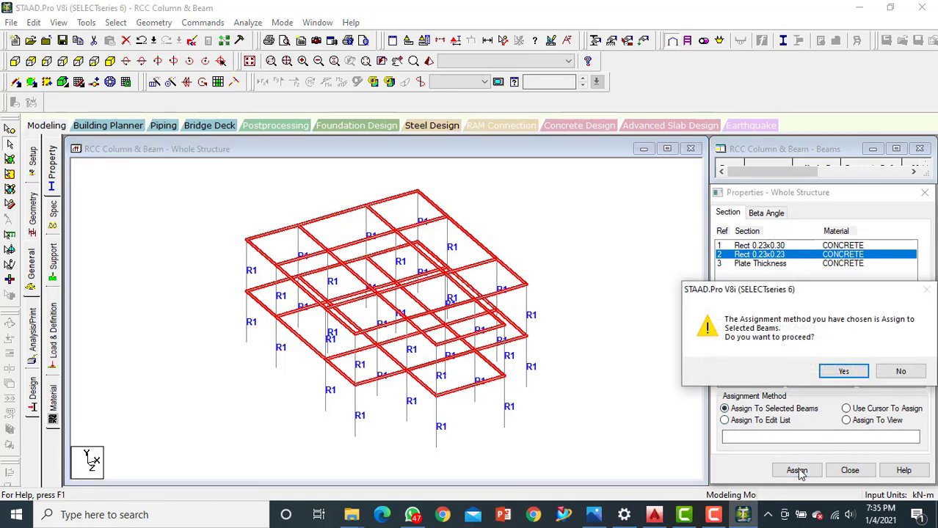
left_click(841, 373)
left_click(587, 320)
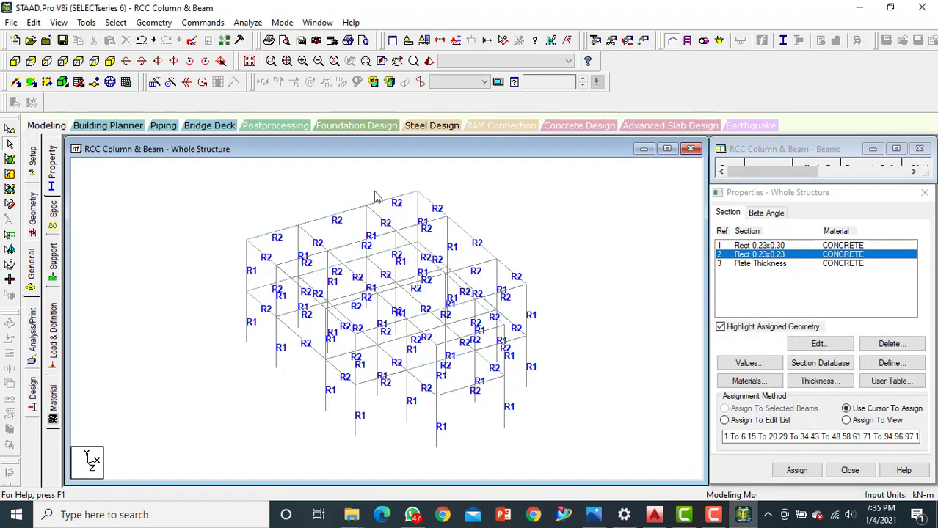
left_click(391, 42)
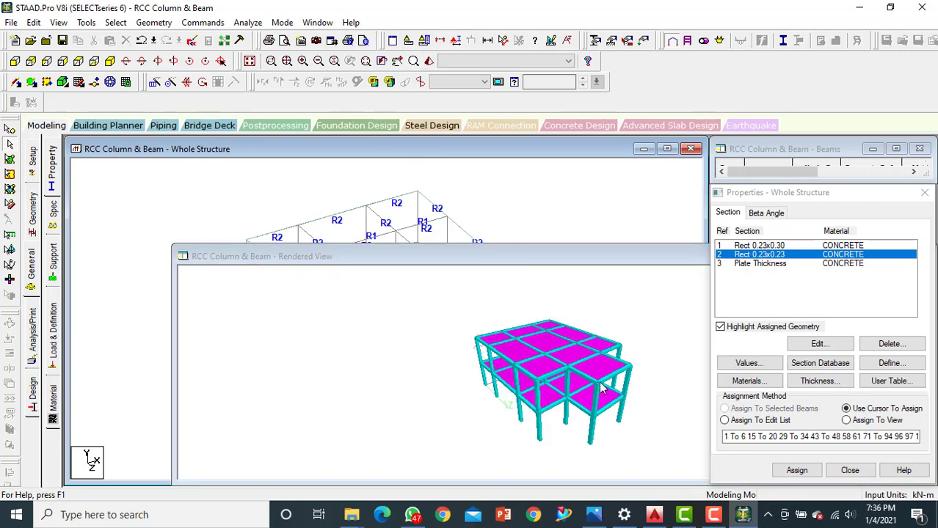
left_click_drag(546, 257, 364, 162)
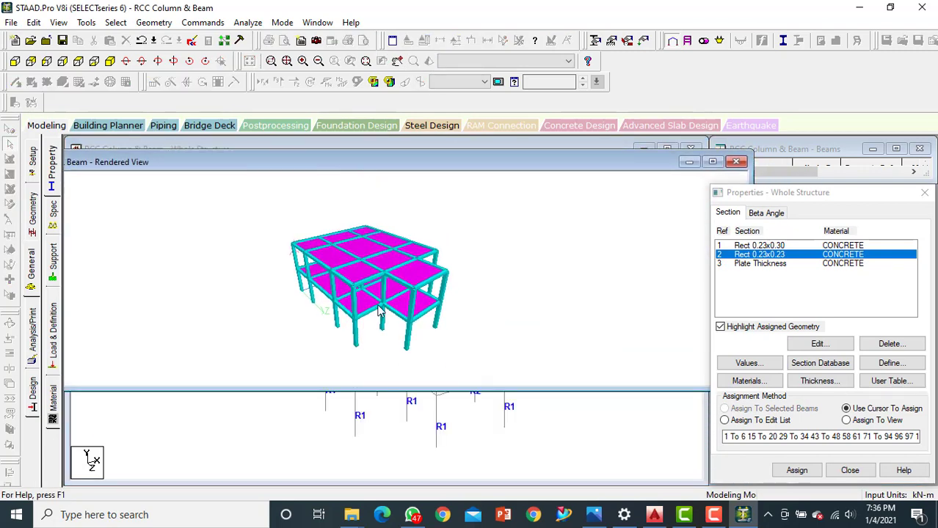
left_click_drag(377, 305, 485, 290)
left_click(736, 162)
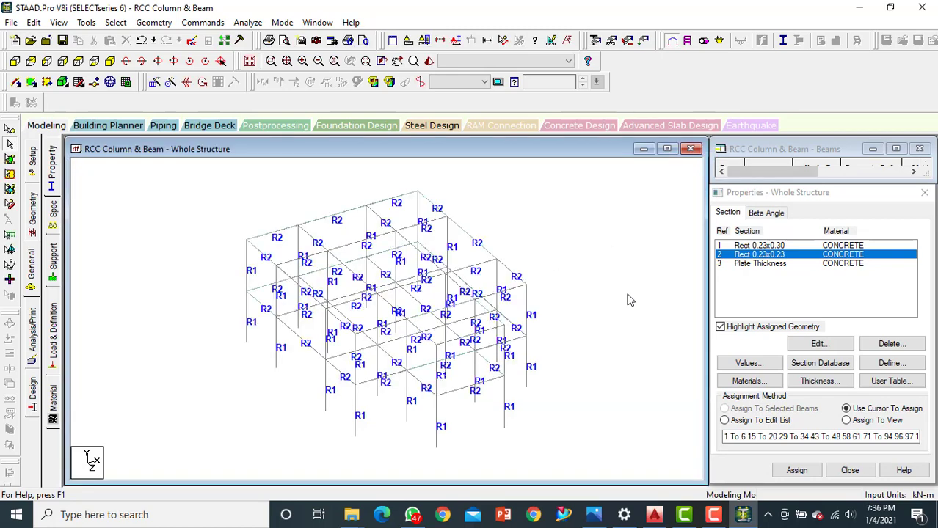
Step: Assign the plate thickness property to all plates with the Assign To View method, and inspect the rendered structure
left_click(784, 264)
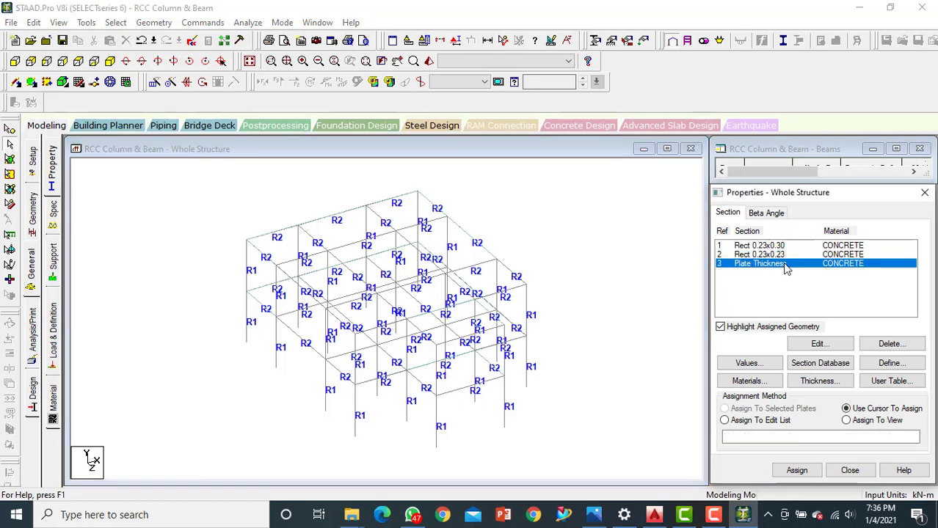
left_click(846, 420)
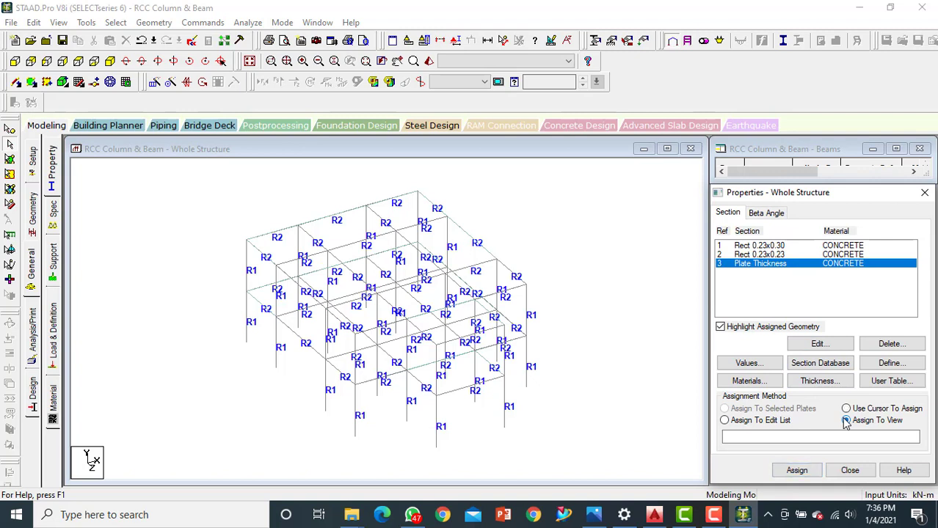
left_click(803, 471)
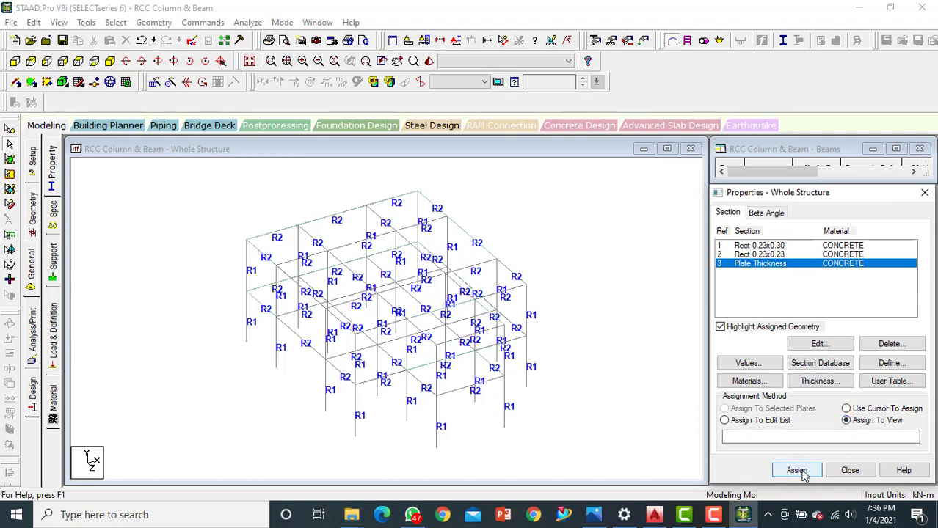
left_click(841, 371)
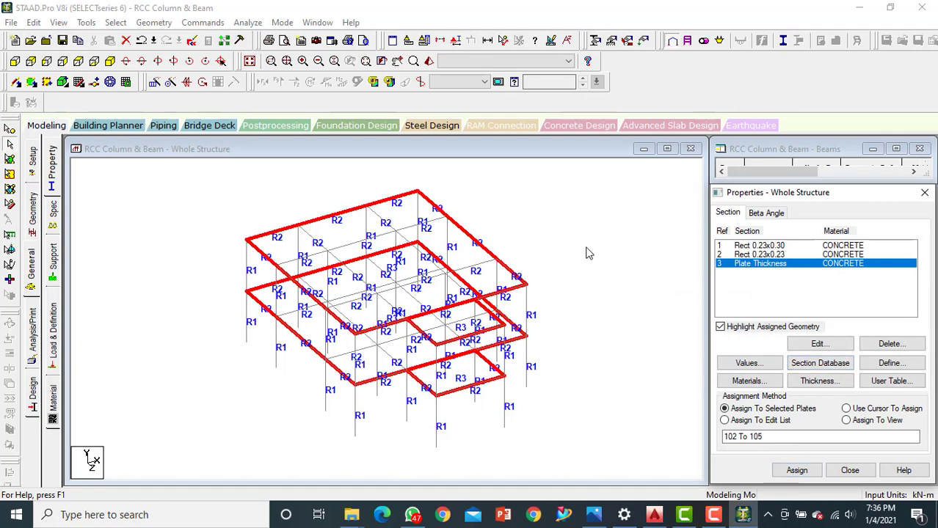
left_click(430, 62)
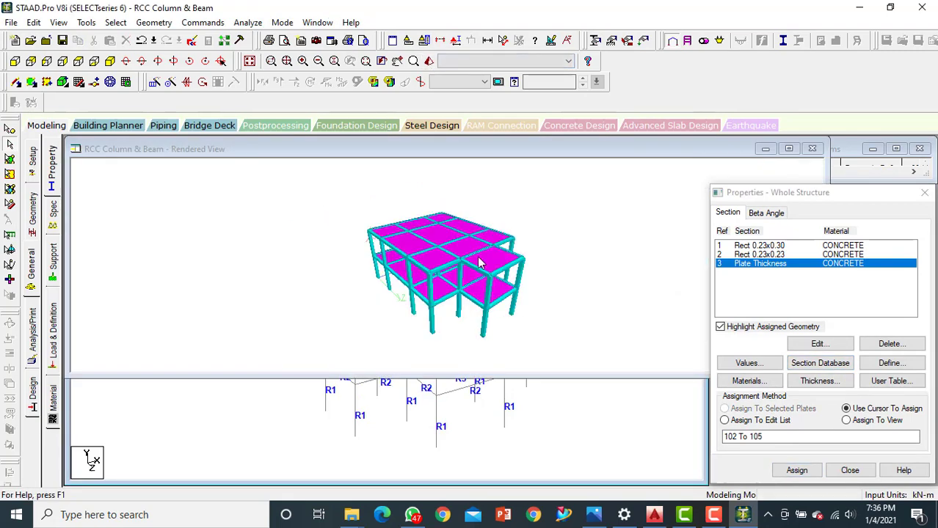
left_click_drag(484, 269, 499, 269)
left_click(811, 148)
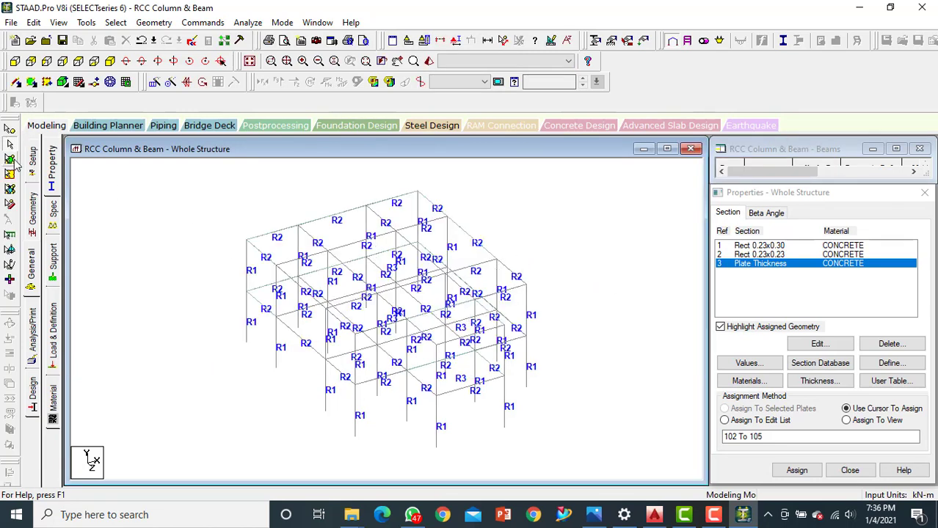
Step: Select all floor and roof plates and examine them on their own in the rendered view
left_click(9, 158)
left_click_drag(238, 199, 594, 431)
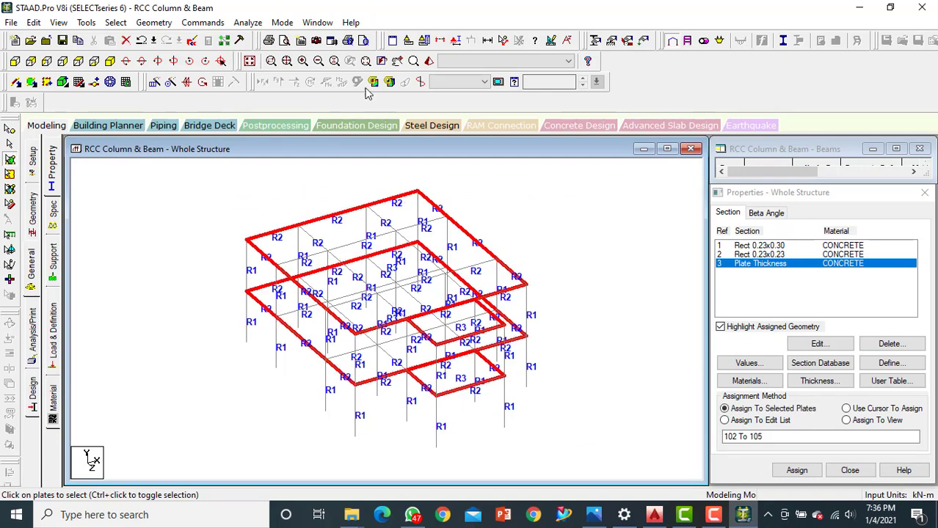
left_click(428, 62)
left_click_drag(493, 341, 417, 254)
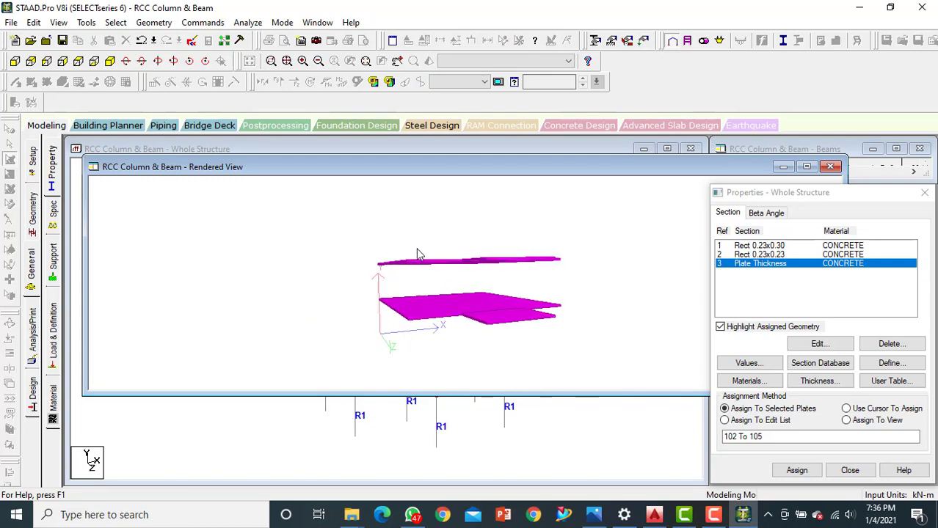
left_click(830, 167)
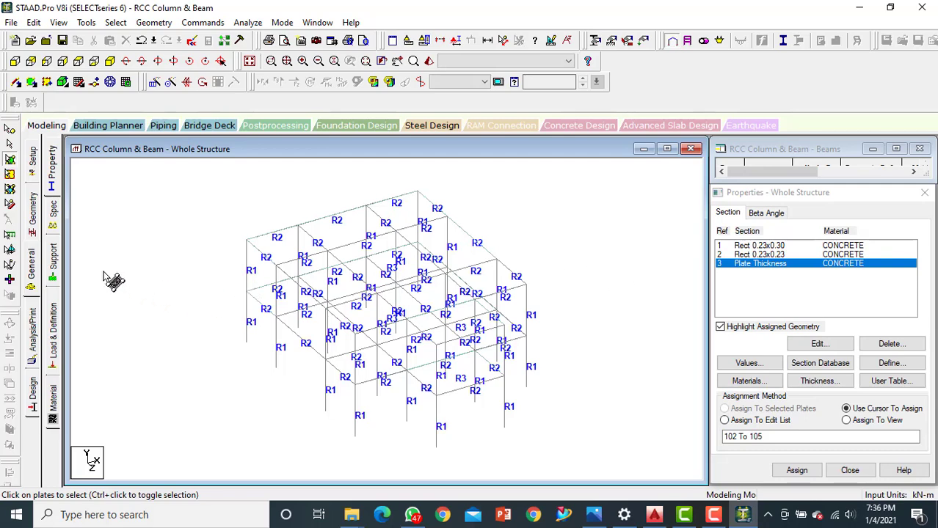
Step: Create a fixed support definition for the structure
left_click(55, 257)
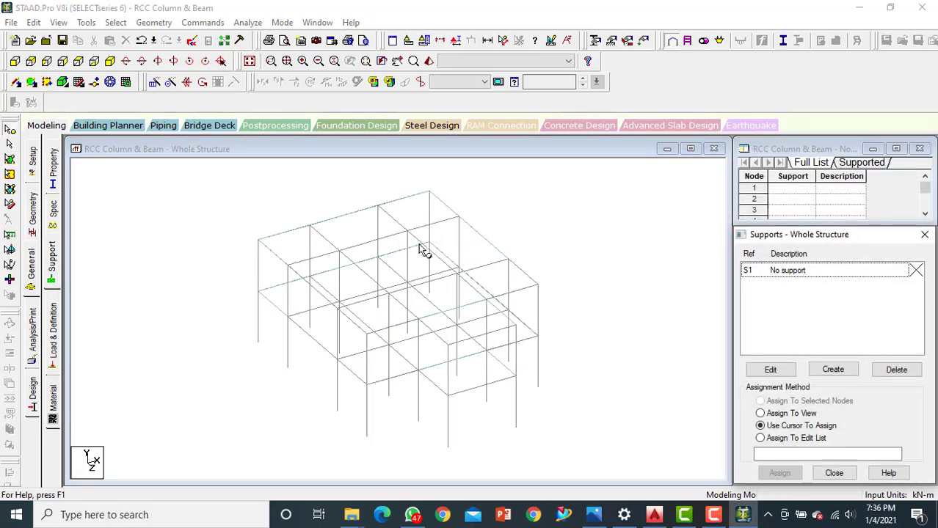
left_click(832, 369)
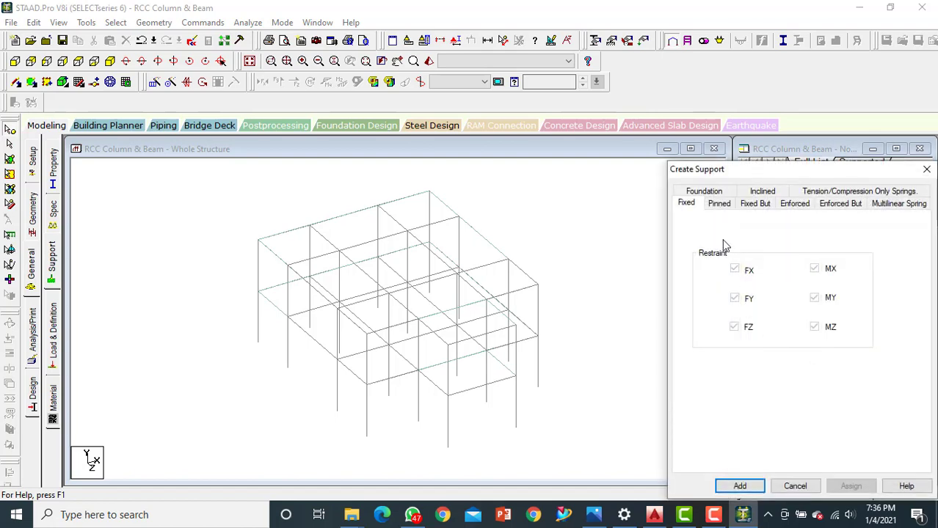
left_click(739, 486)
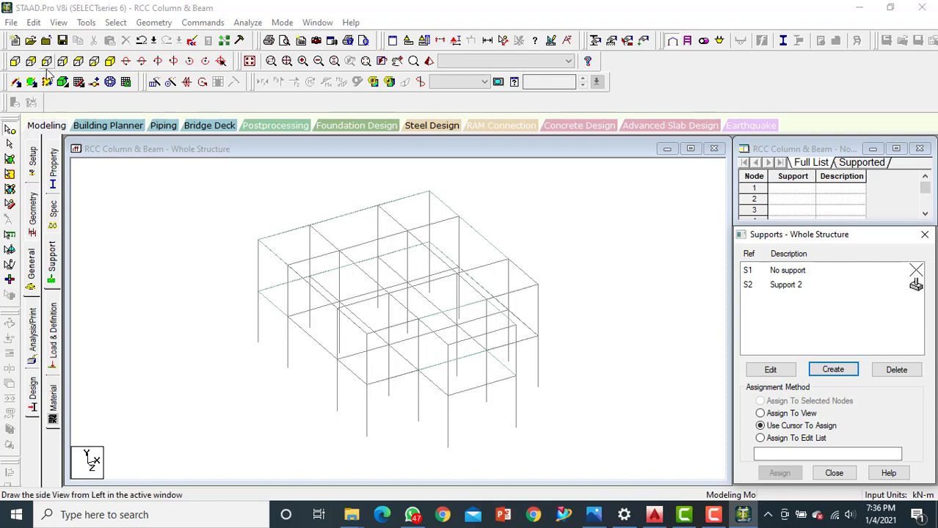
Step: Assign the fixed support Support 2 to all column base nodes, selecting them in the front view, and return to the isometric view
left_click(16, 62)
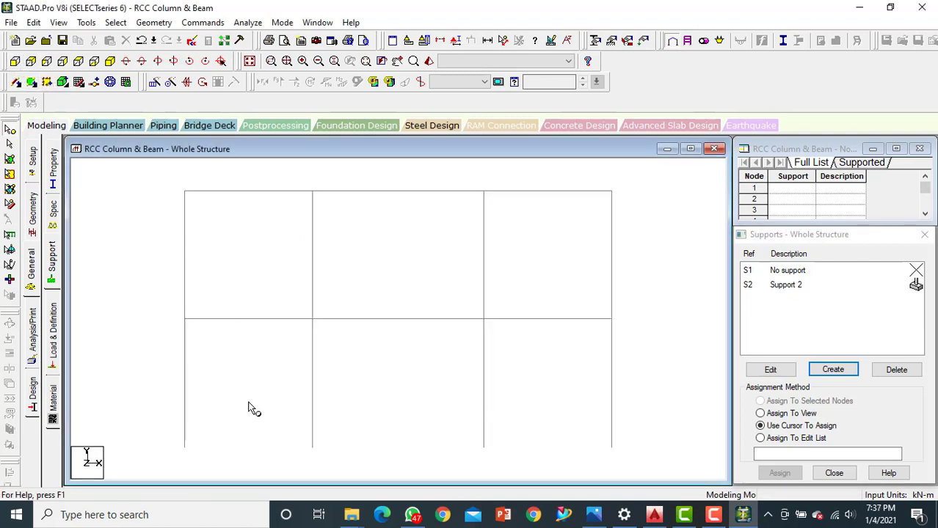
left_click_drag(155, 417, 656, 470)
left_click(831, 286)
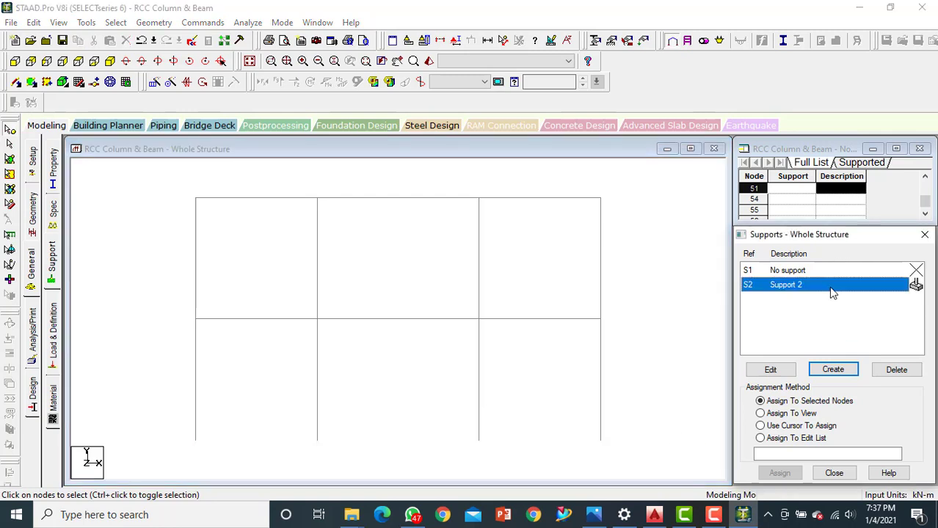
left_click(760, 425)
left_click_drag(158, 413, 630, 457)
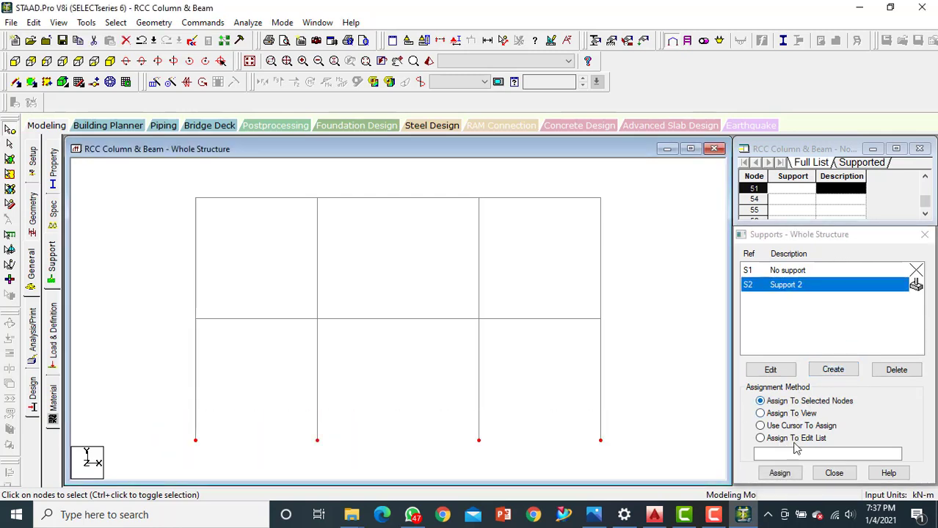
left_click(778, 473)
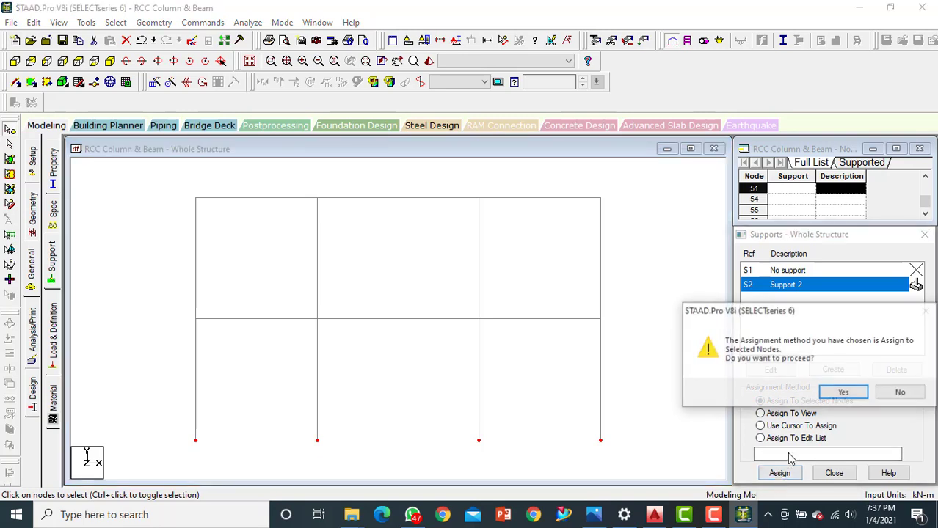
left_click(844, 392)
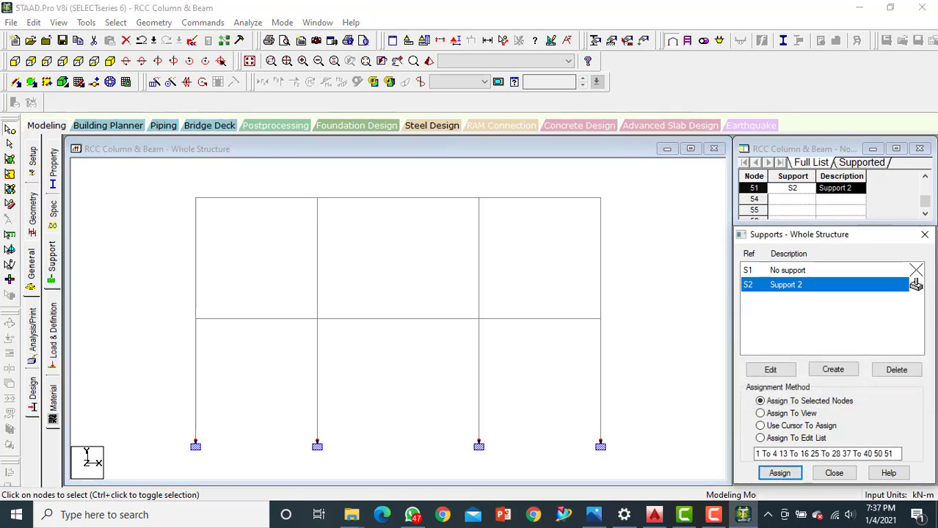
left_click(111, 61)
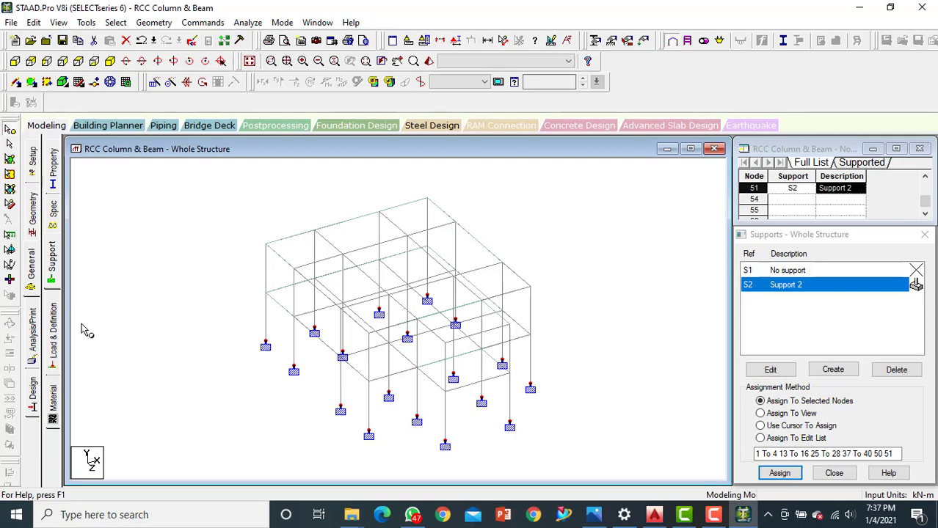
Step: Add primary load case 1 with loading type Dead and the title Dead Load
left_click(52, 328)
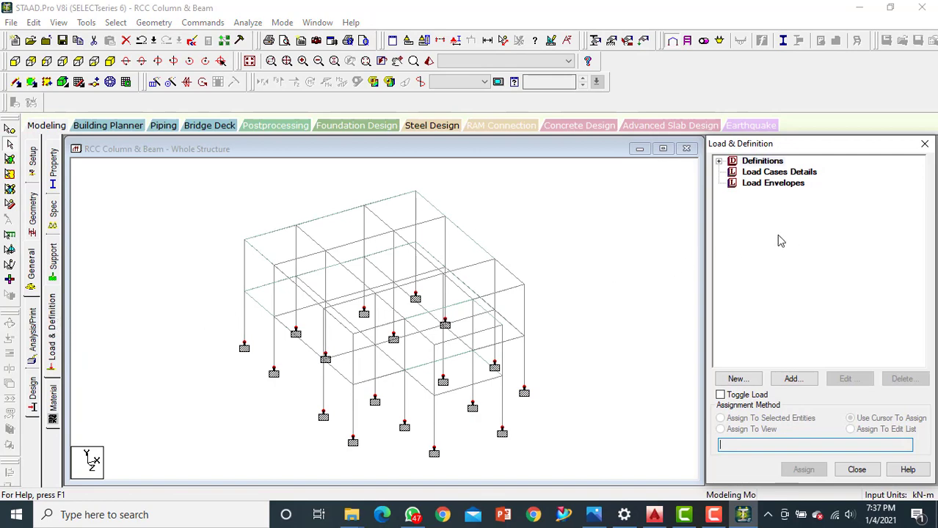
left_click(778, 175)
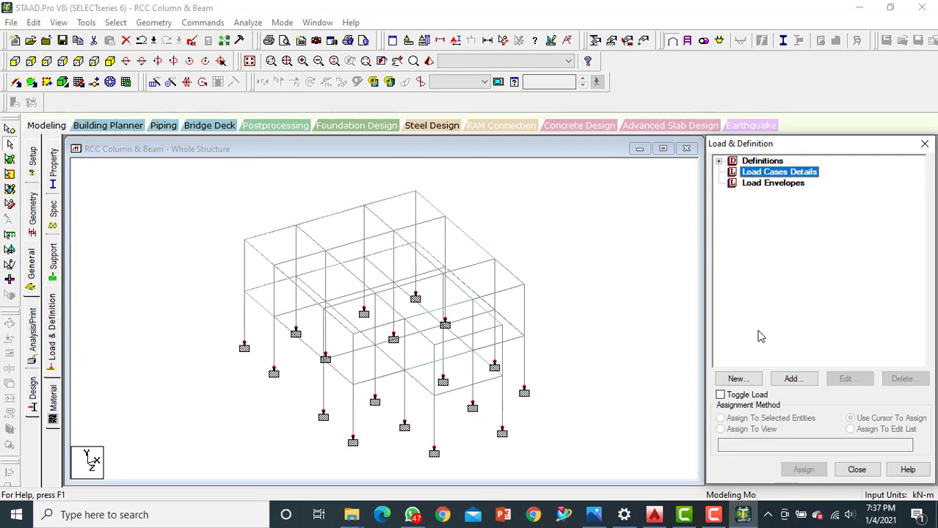
left_click(791, 378)
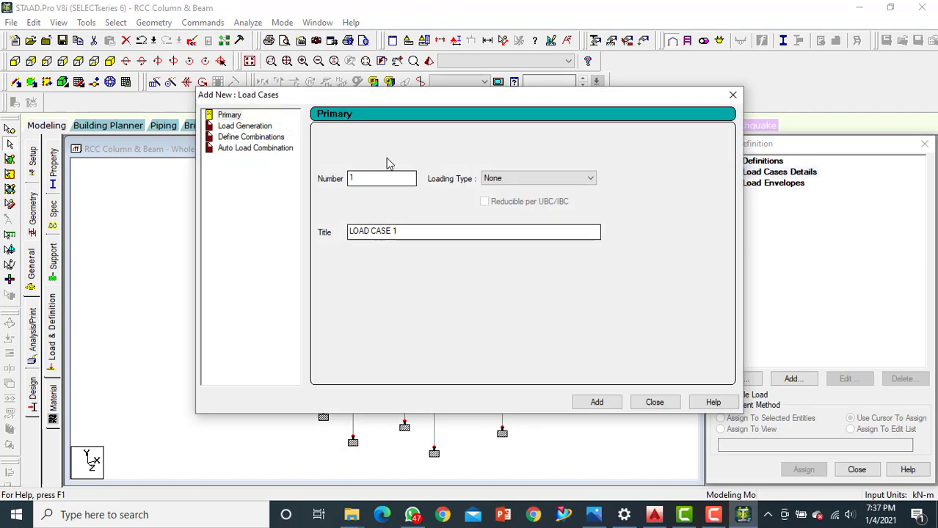
left_click(538, 181)
left_click(532, 190)
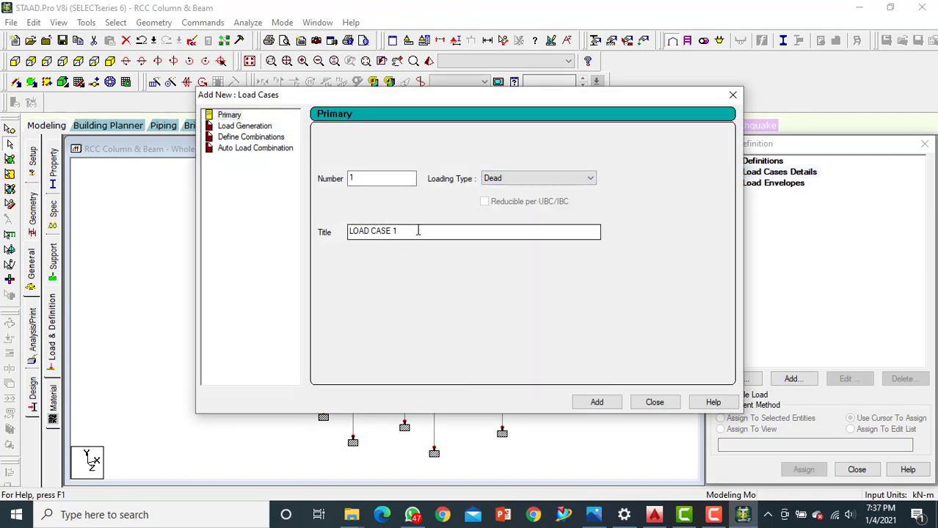
left_click_drag(418, 231, 308, 245)
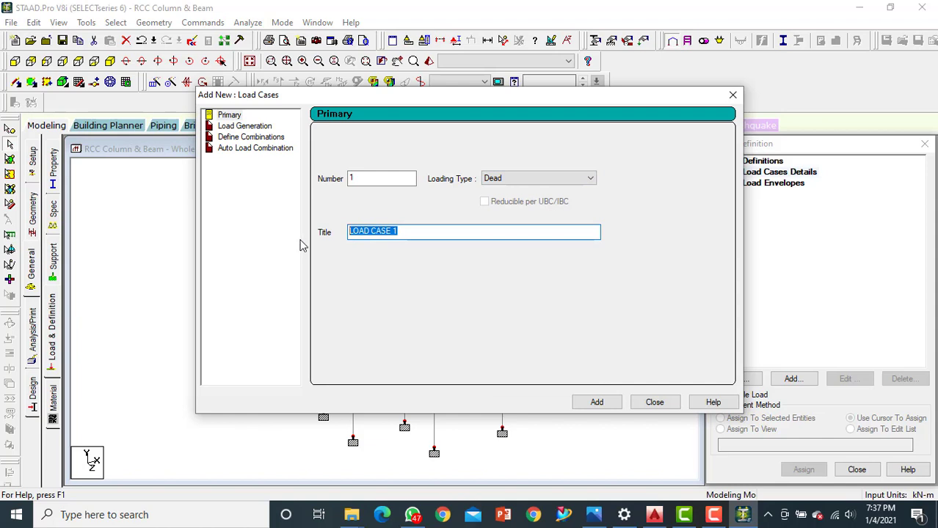
type("D")
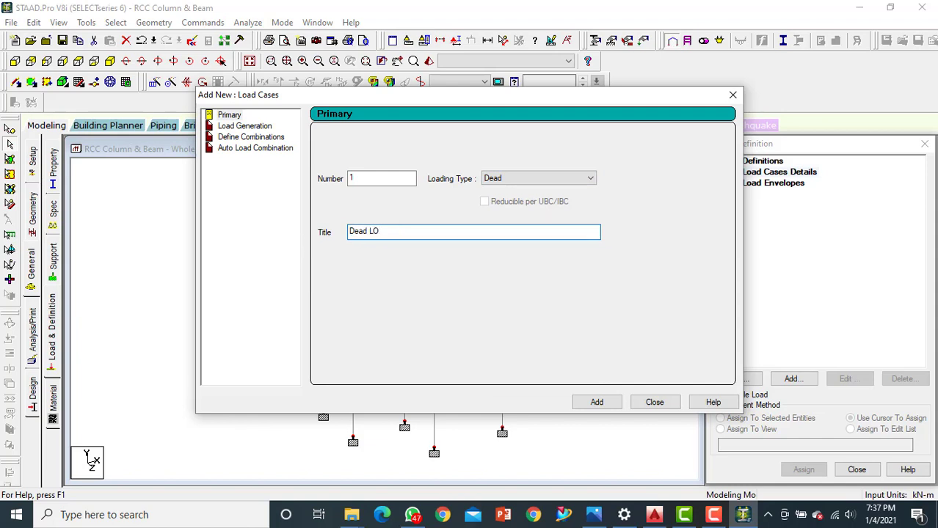
type("ead Load")
left_click(609, 404)
Step: Add primary load case 2 with loading type Live and the title Live Load, and finish adding load cases
left_click(590, 179)
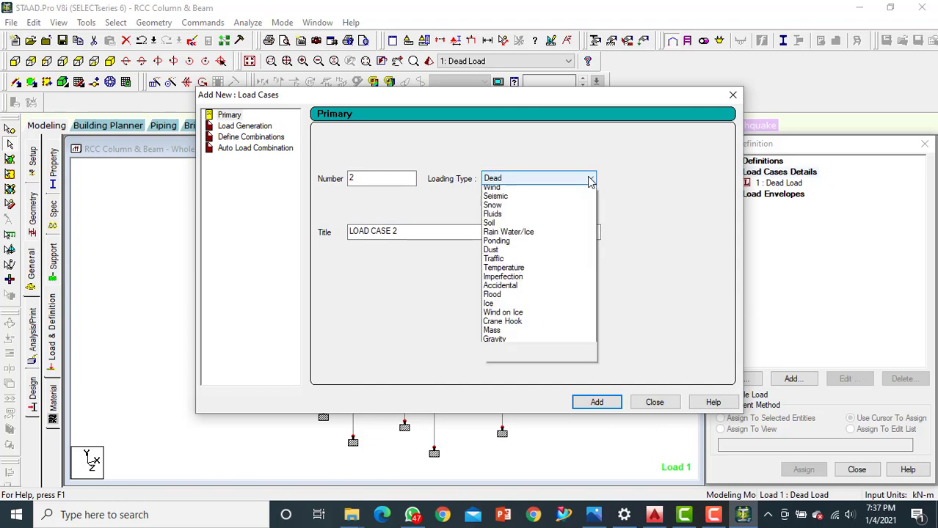
left_click(549, 208)
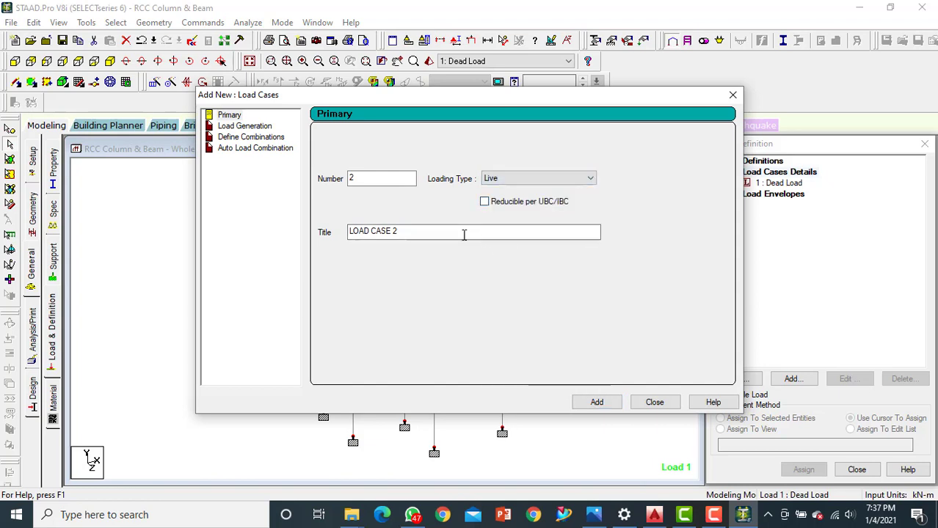
left_click_drag(462, 231, 270, 245)
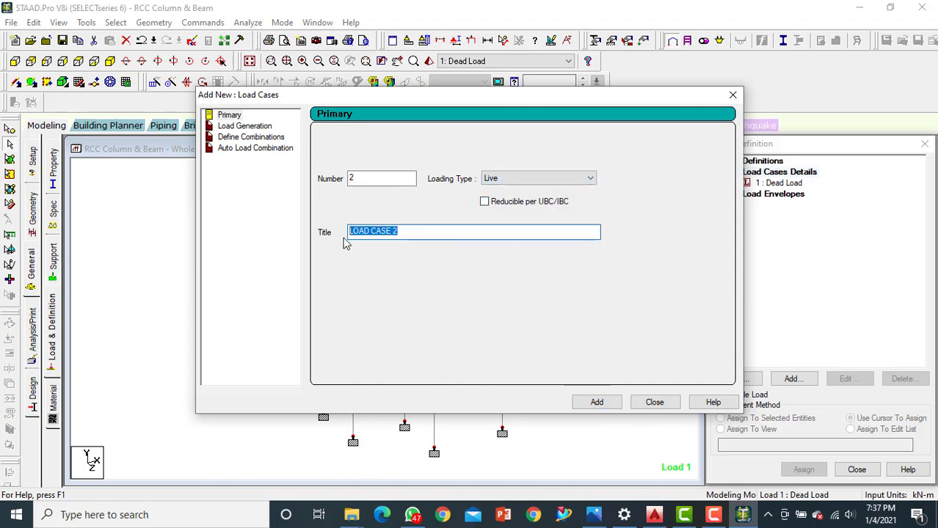
type("L")
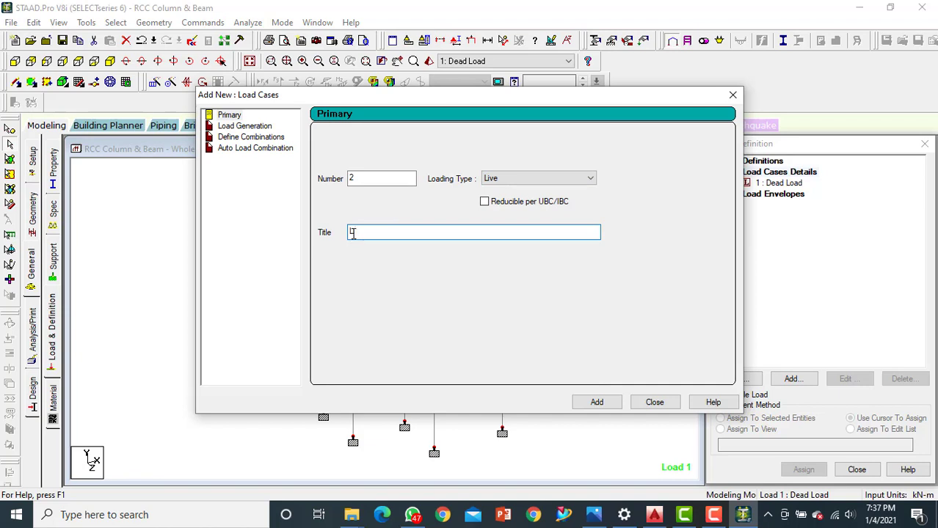
type("ive Load")
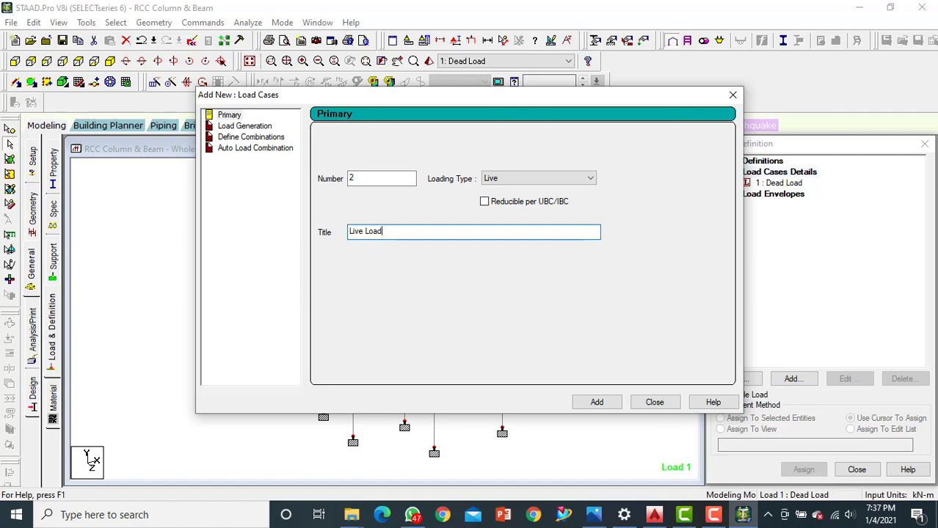
left_click(598, 402)
left_click(652, 405)
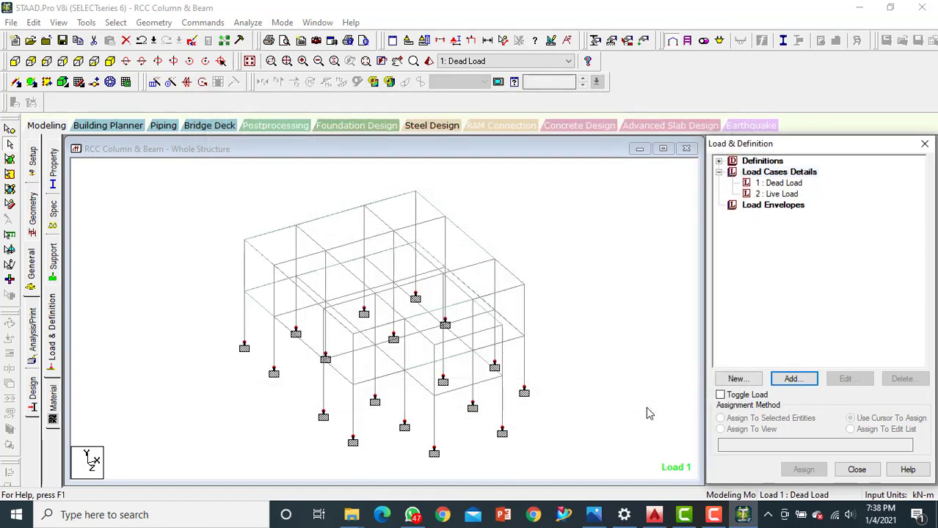
Step: Add a selfweight load in the Y direction with factor -1 to the Dead Load case
left_click(791, 183)
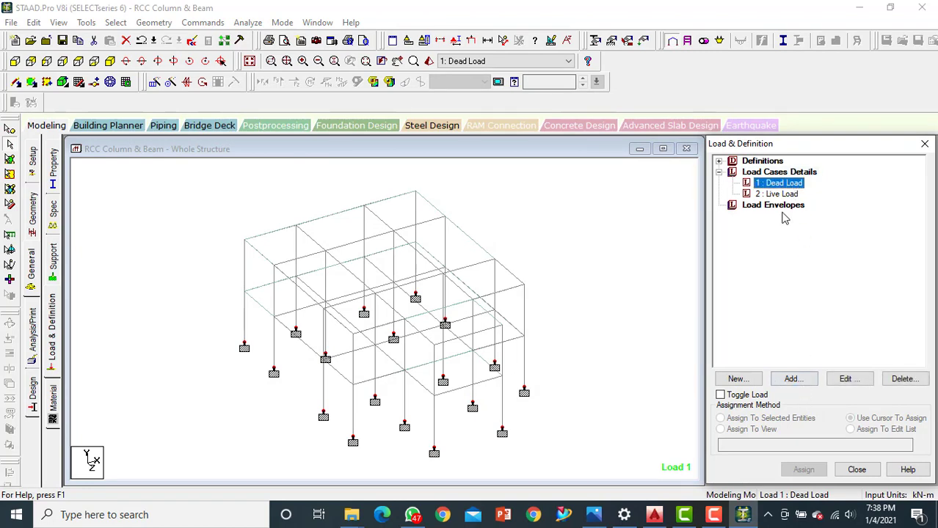
left_click(792, 378)
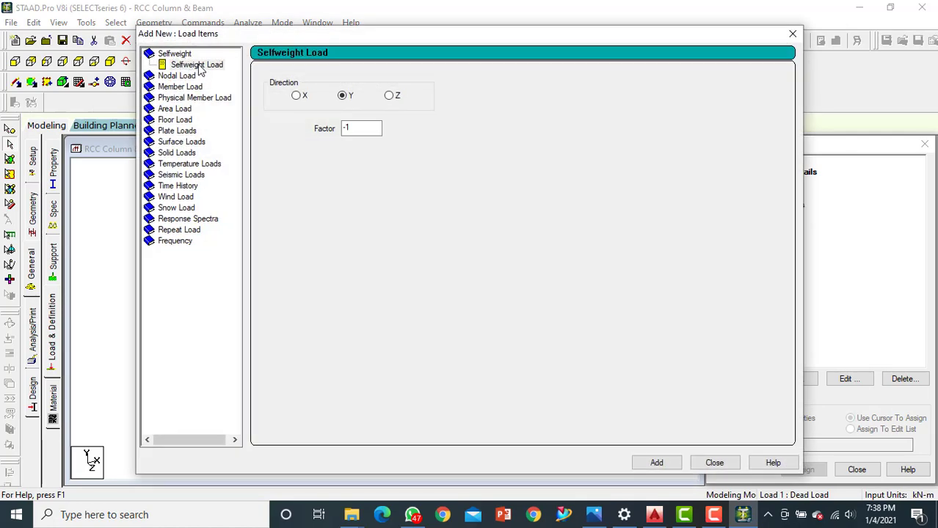
left_click(669, 463)
left_click(723, 462)
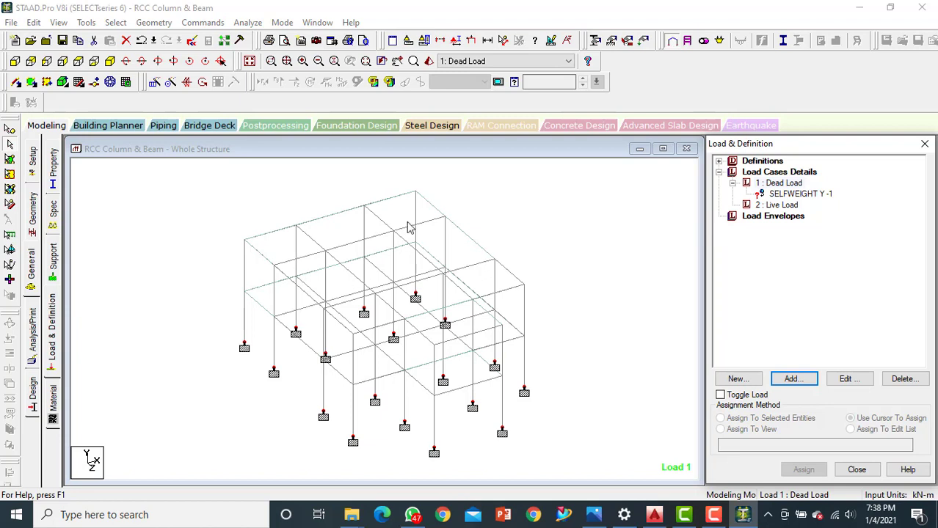
Step: Assign the SELFWEIGHT Y -1 load to the entire structure with the Assign To View method, and clear the highlighting
left_click(785, 194)
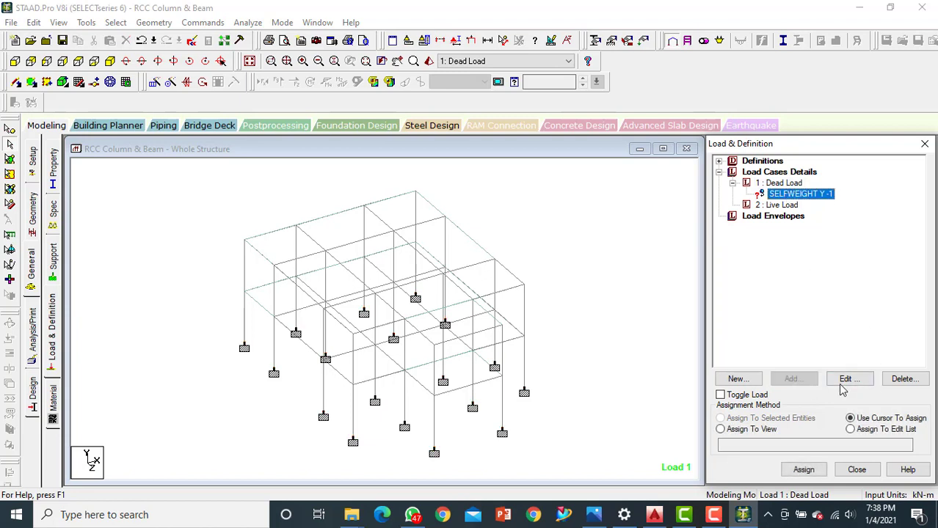
left_click(721, 430)
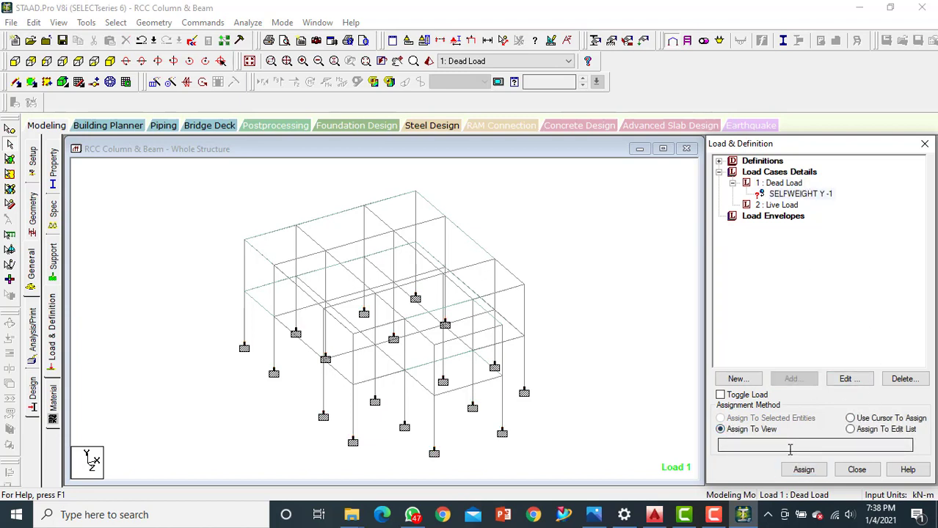
left_click(804, 471)
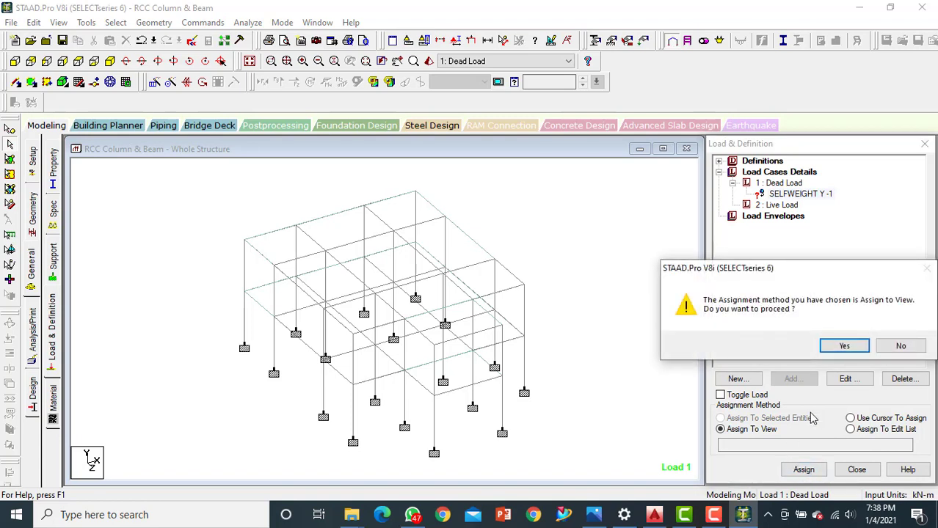
left_click(845, 347)
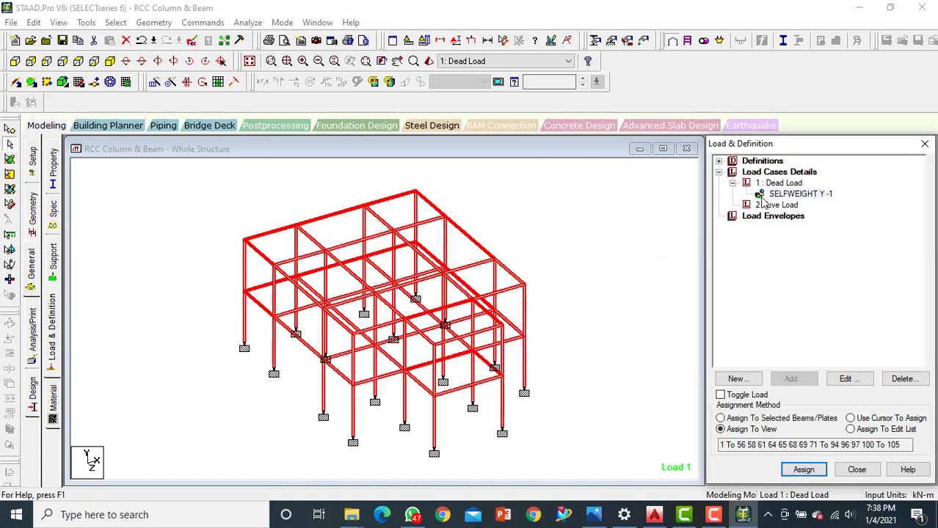
left_click(506, 313)
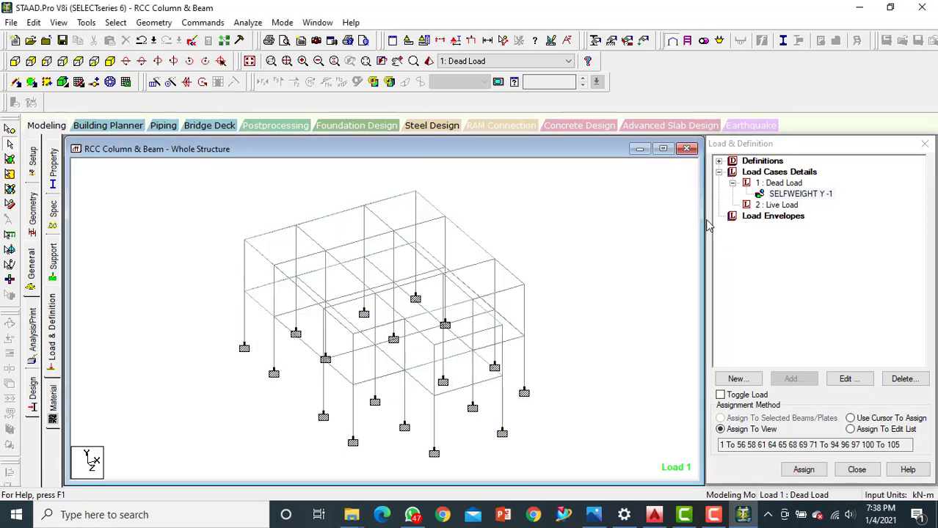
Step: Add a Global Y floor load of -3 kN/m2 to the Live Load case over a Y range of 3 to 6 m, saving the structure
left_click(779, 206)
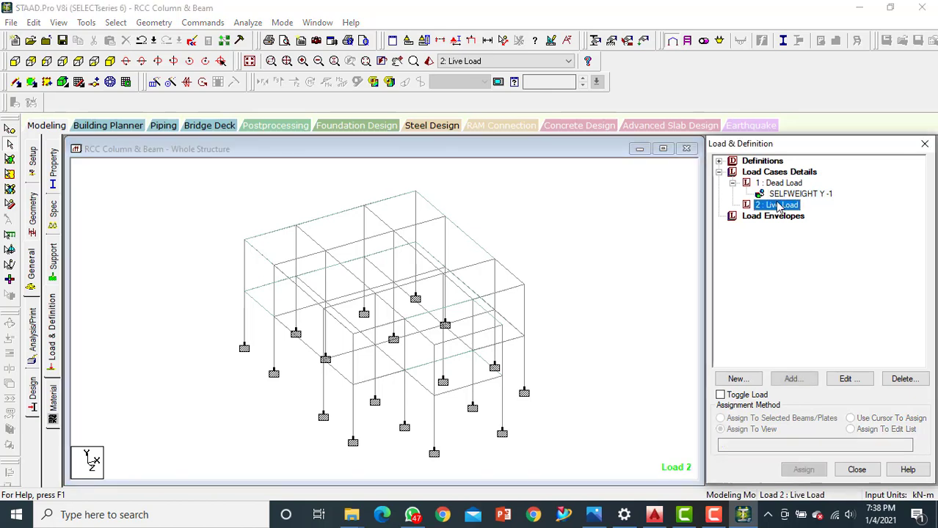
left_click(801, 381)
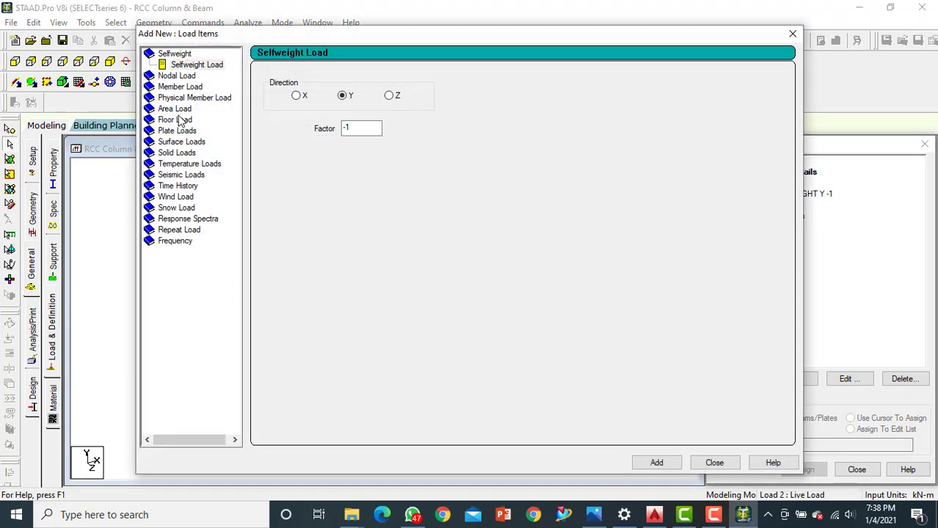
left_click(179, 121)
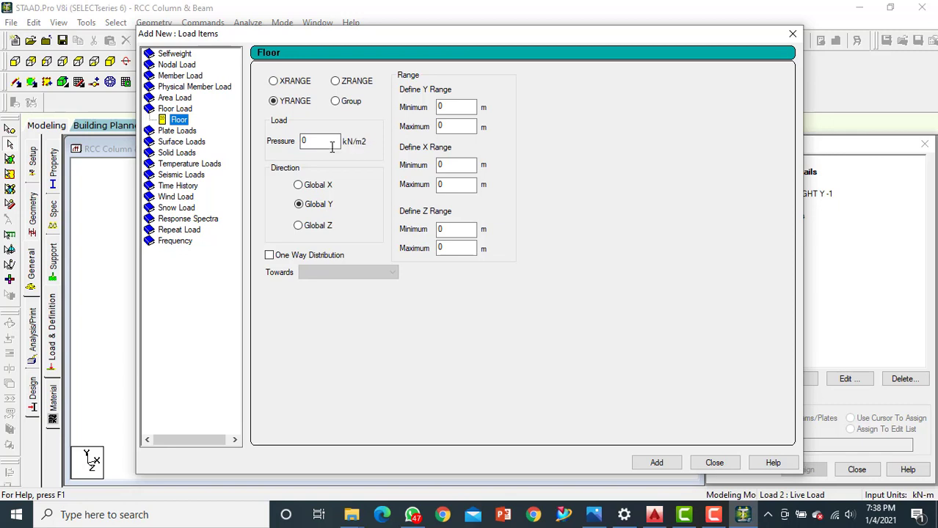
left_click_drag(318, 139, 300, 144)
double_click(445, 106)
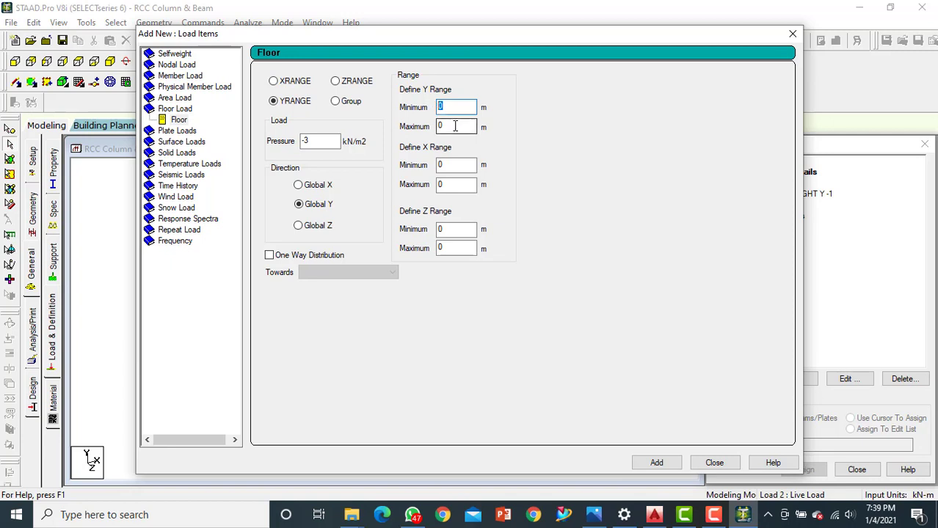
type("3")
double_click(449, 125)
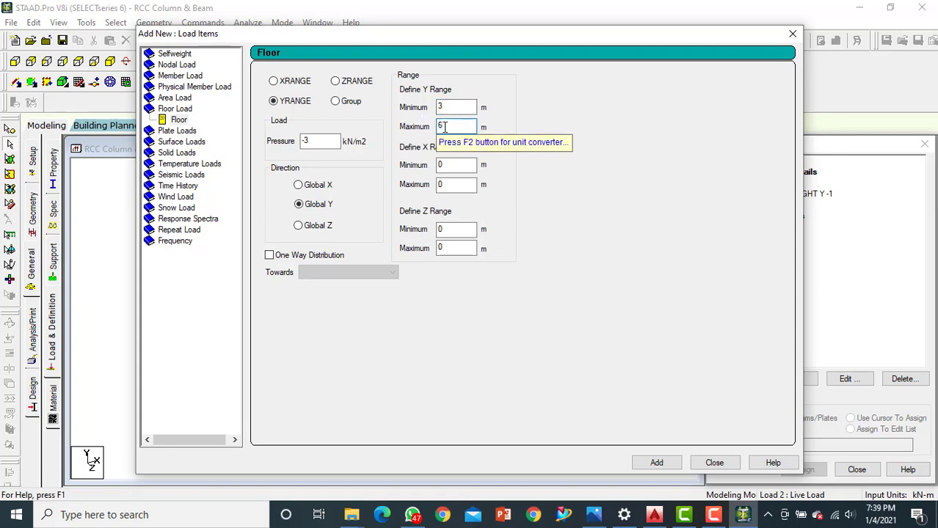
left_click(657, 461)
left_click(470, 284)
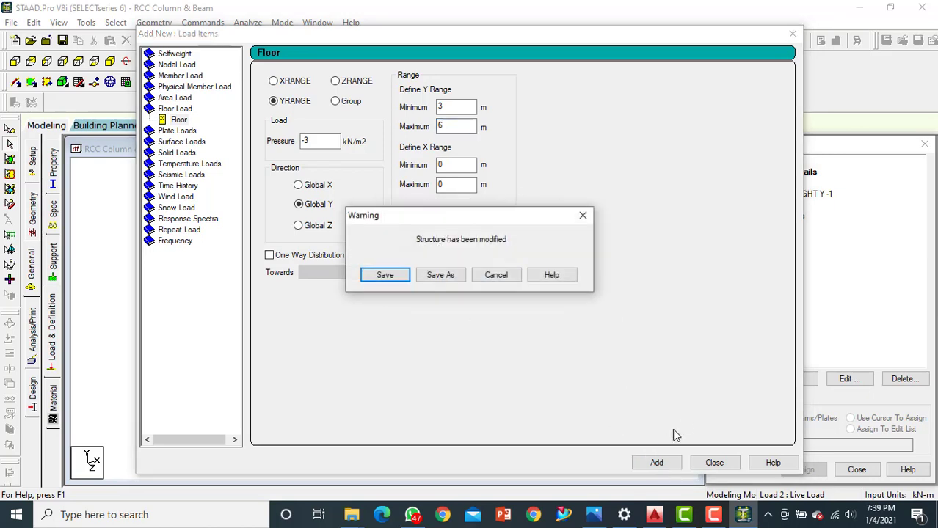
left_click(400, 280)
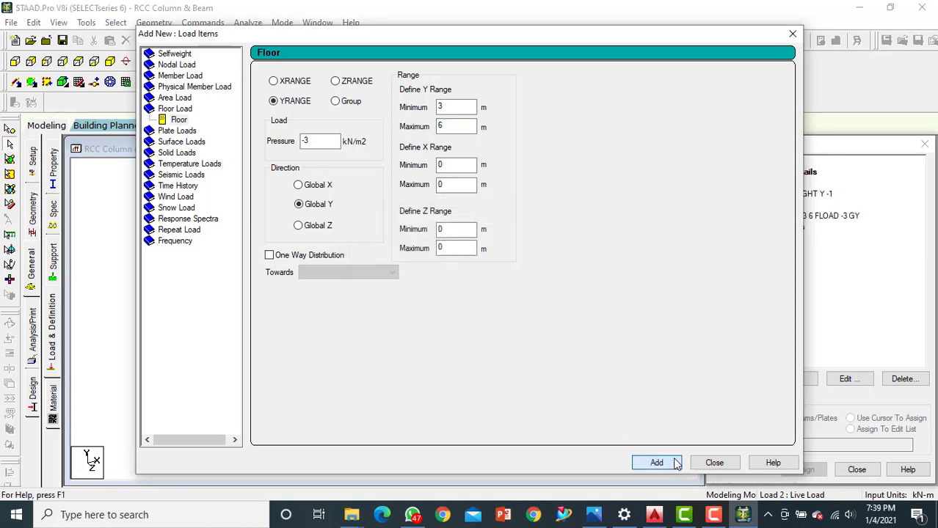
left_click(713, 462)
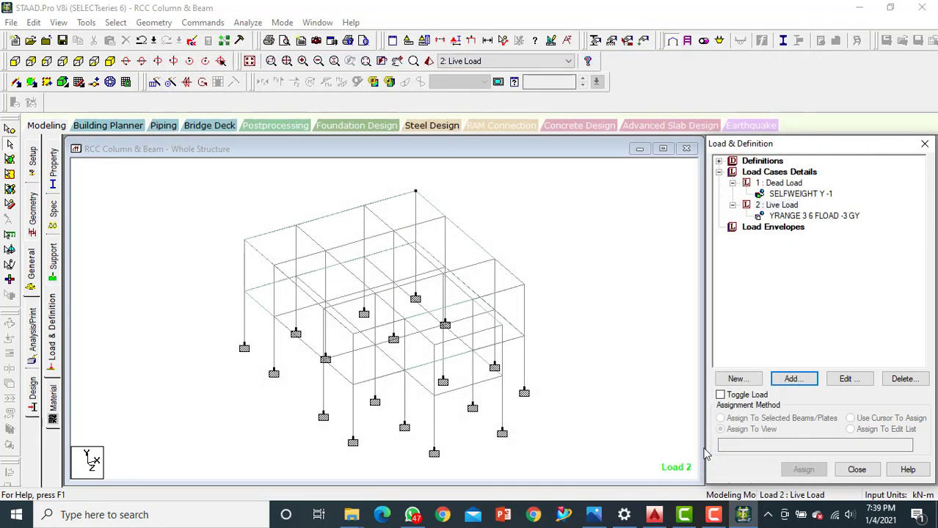
Step: Examine how the YRANGE 3 6 FLOAD -3 GY load is distributed over the beams, and deselect the load
left_click(805, 217)
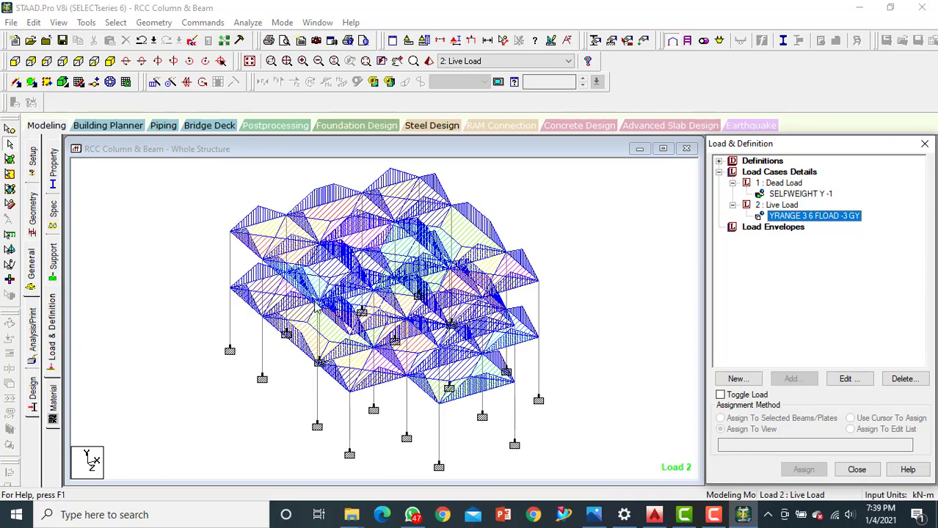
scroll(360, 308, "up", 4)
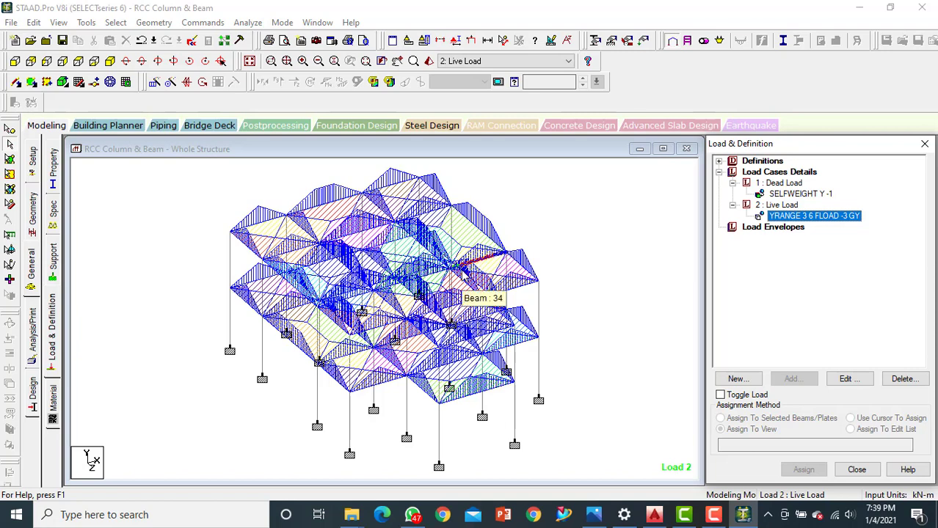
scroll(461, 273, "down", 2)
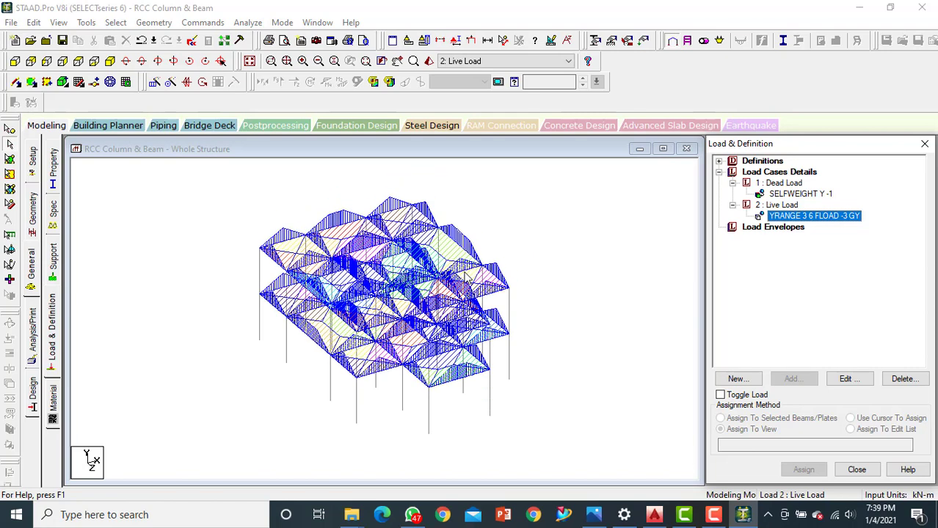
left_click(579, 296)
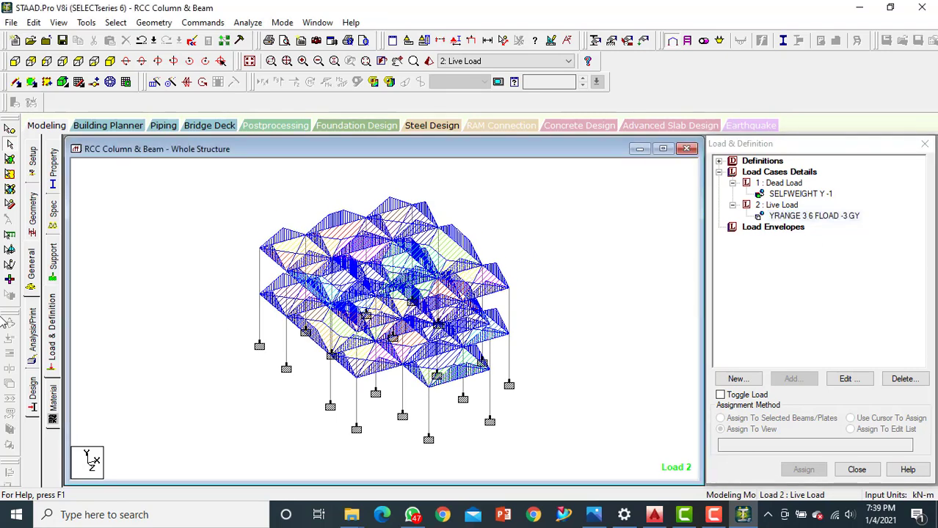
Step: Assign the CONCRETE material to the entire structure with the Assign To View method
left_click(54, 396)
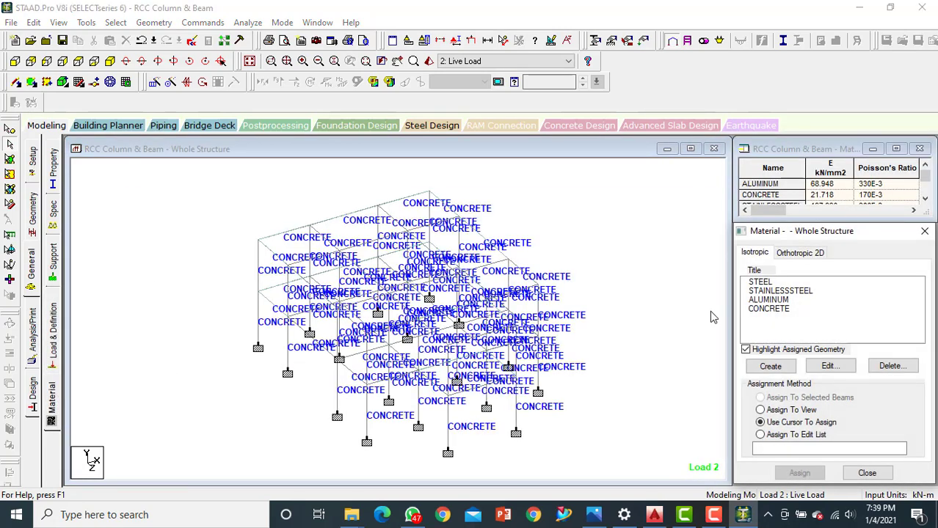
left_click(767, 309)
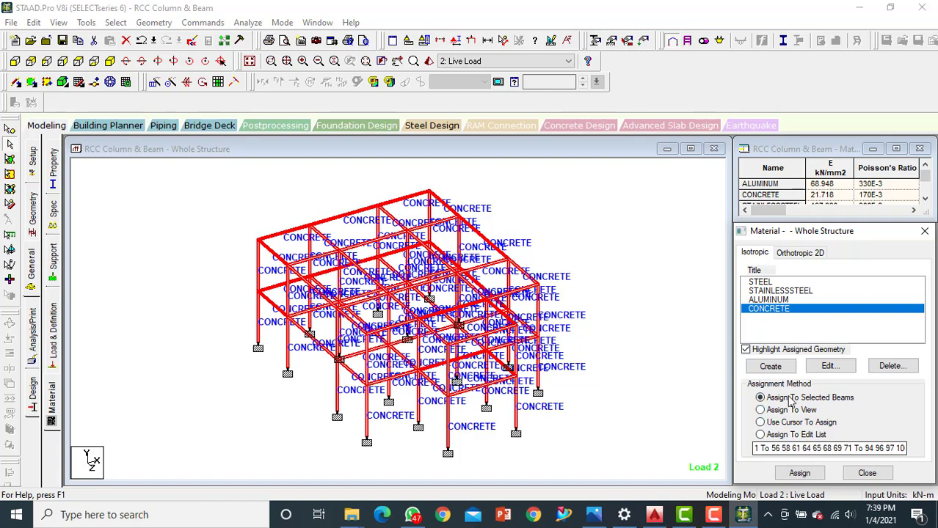
left_click(761, 410)
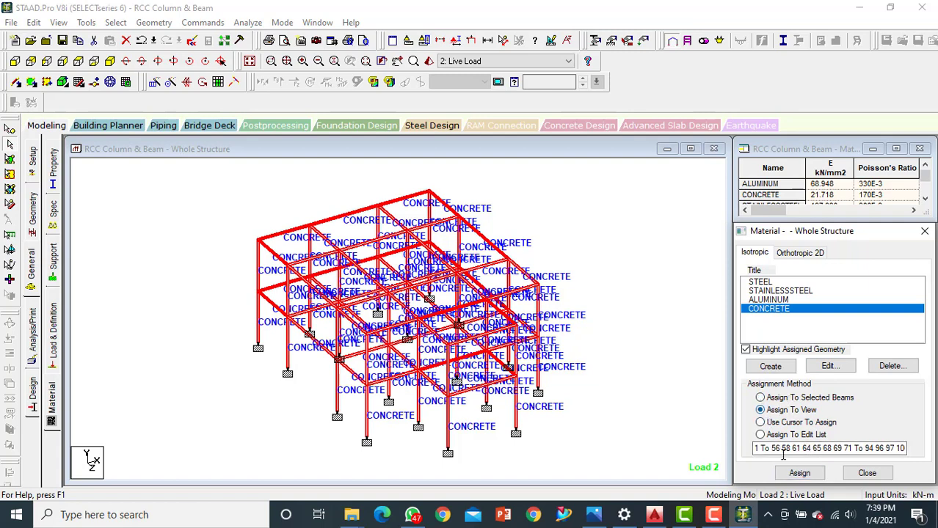
left_click(798, 473)
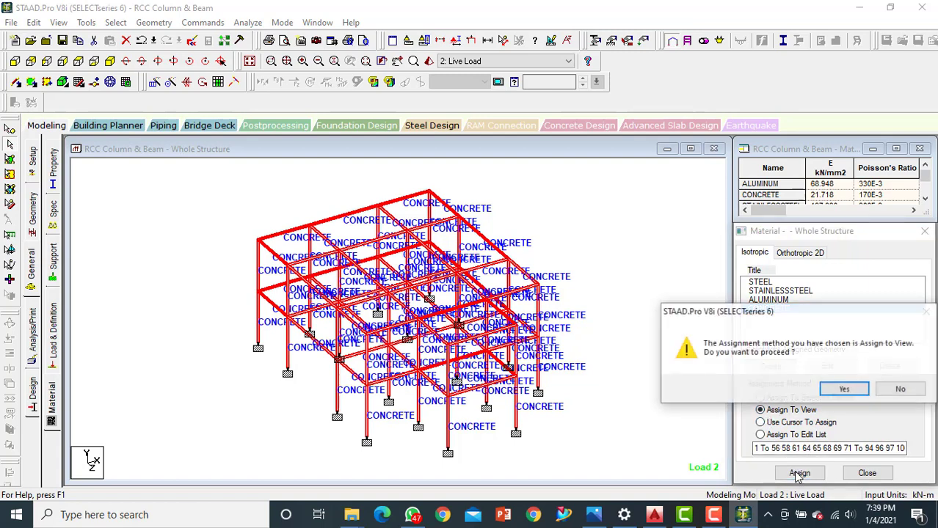
left_click(843, 389)
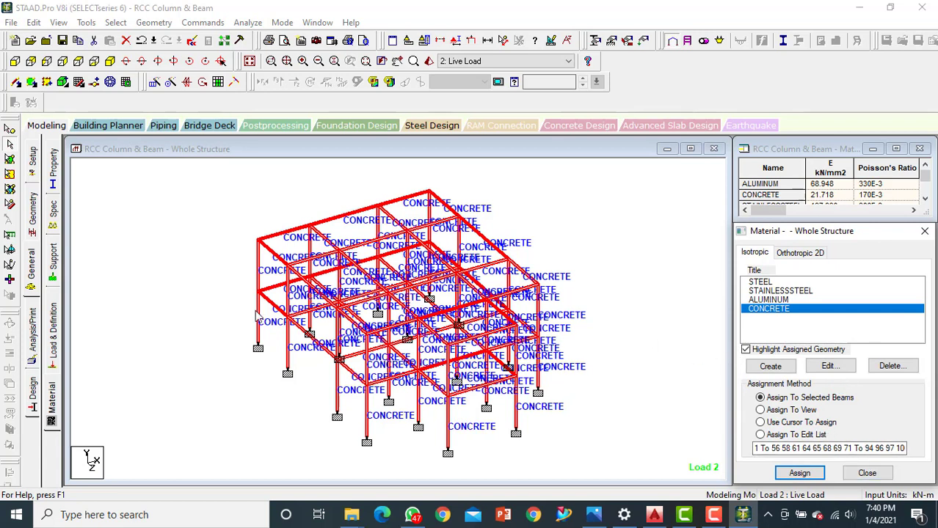
Step: Add a Perform Analysis command with the No Print option and finish defining analysis commands
left_click(33, 330)
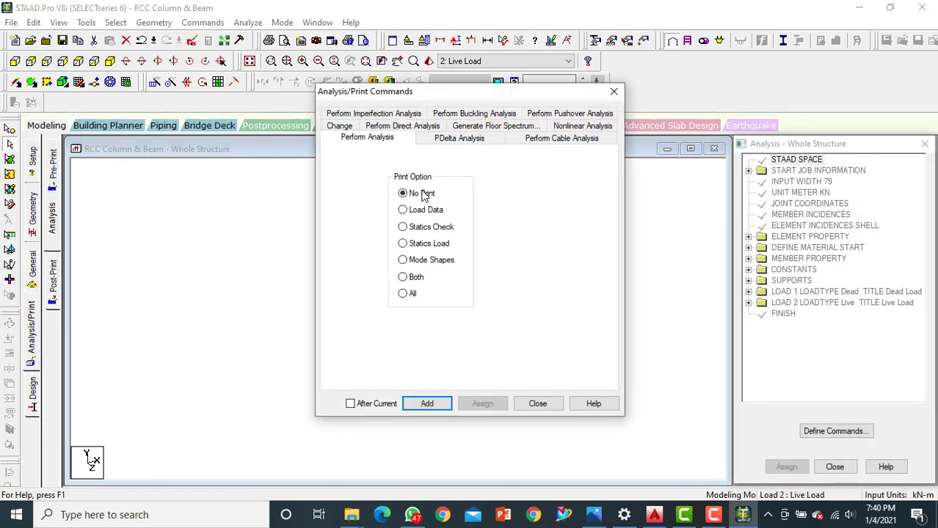
left_click(445, 404)
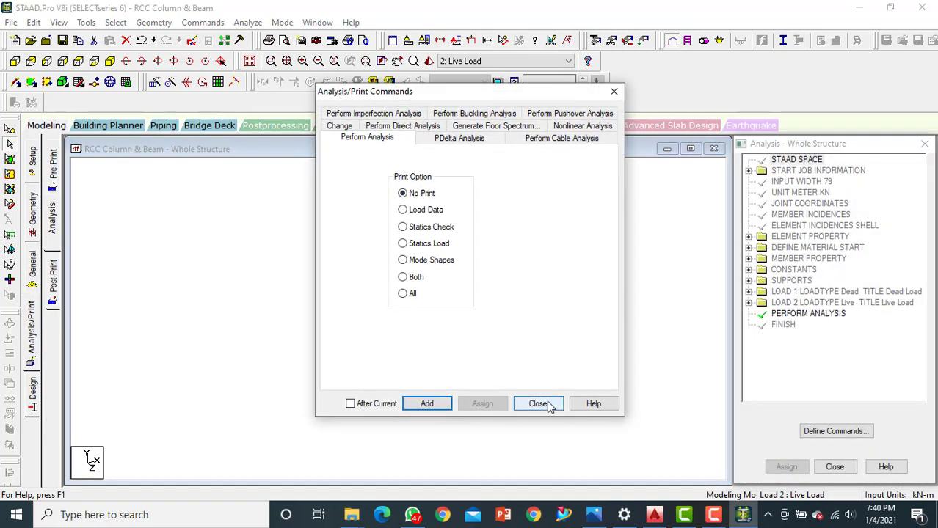
left_click(549, 405)
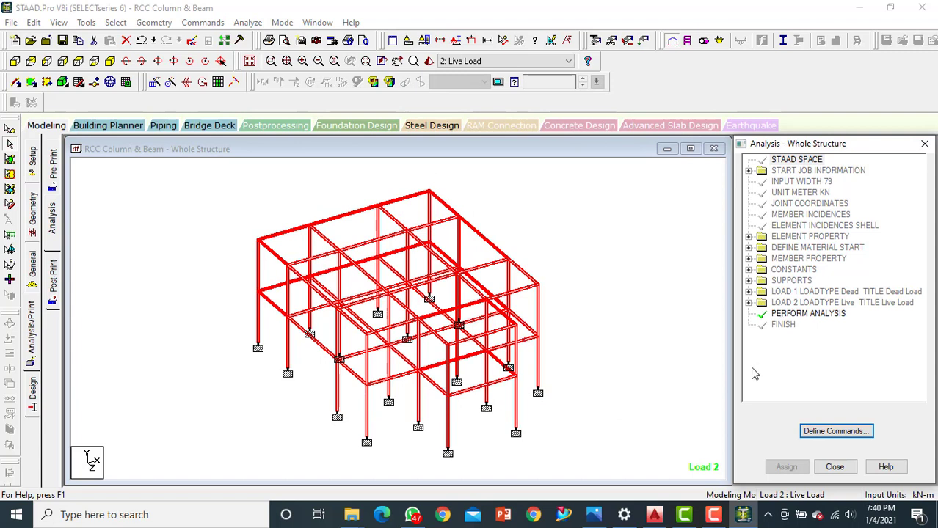
Step: Run the analysis of the structure, saving the modified model
left_click(248, 23)
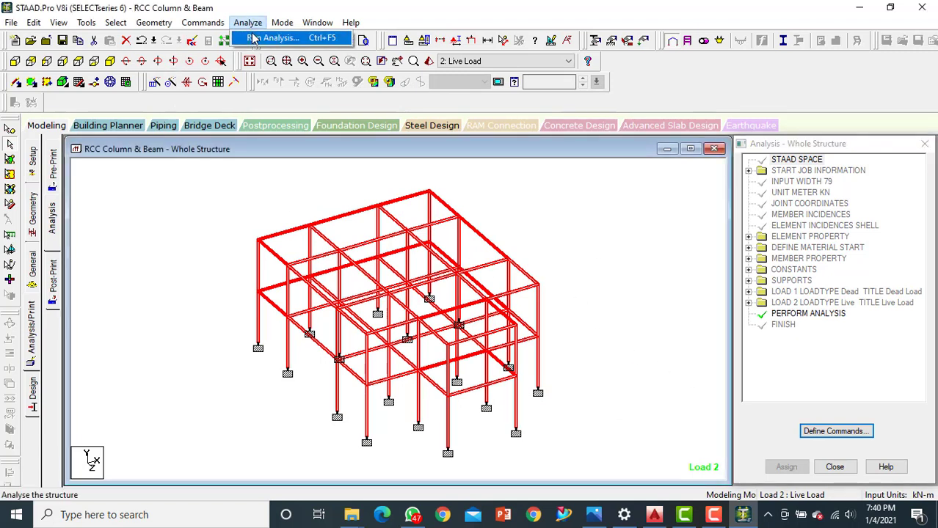
left_click(268, 38)
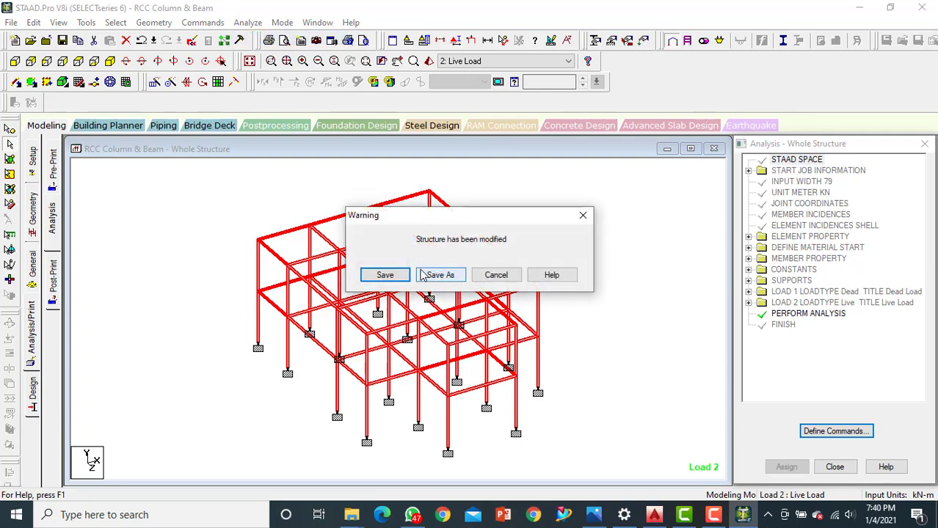
left_click(386, 276)
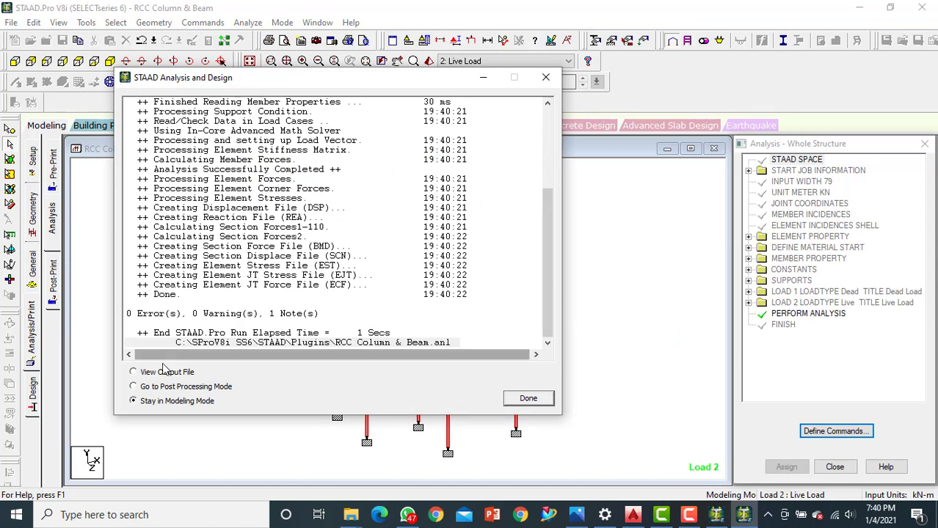
Step: Go to Post Processing Mode with the Dead Load and Live Load cases selected for the results
left_click(149, 389)
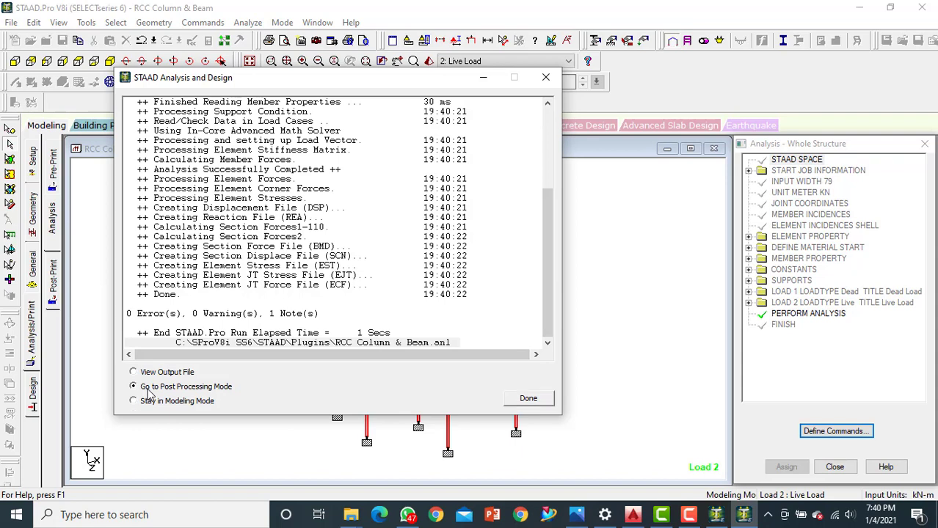
left_click(534, 407)
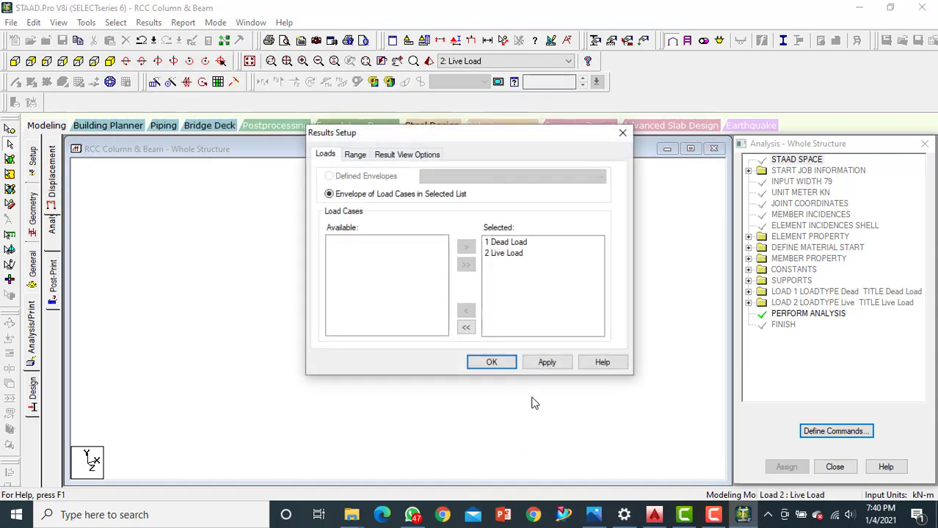
left_click(546, 362)
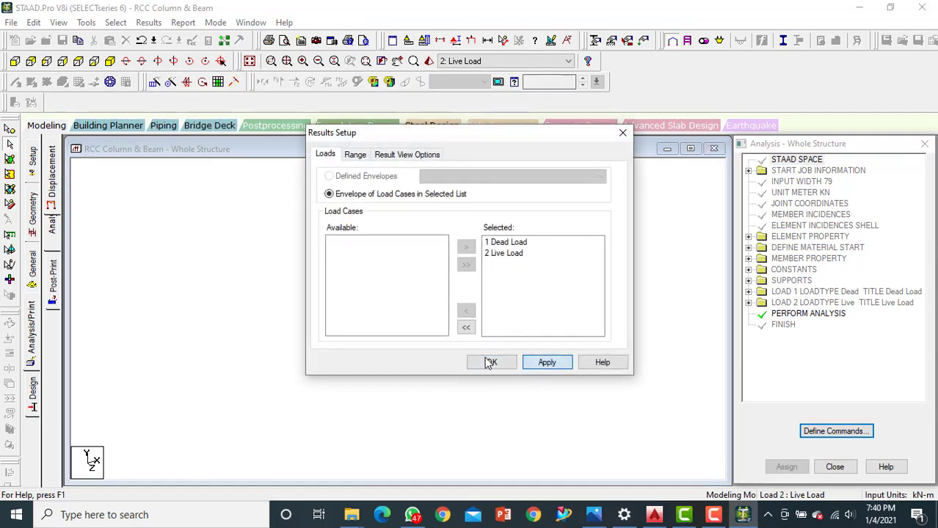
left_click(488, 362)
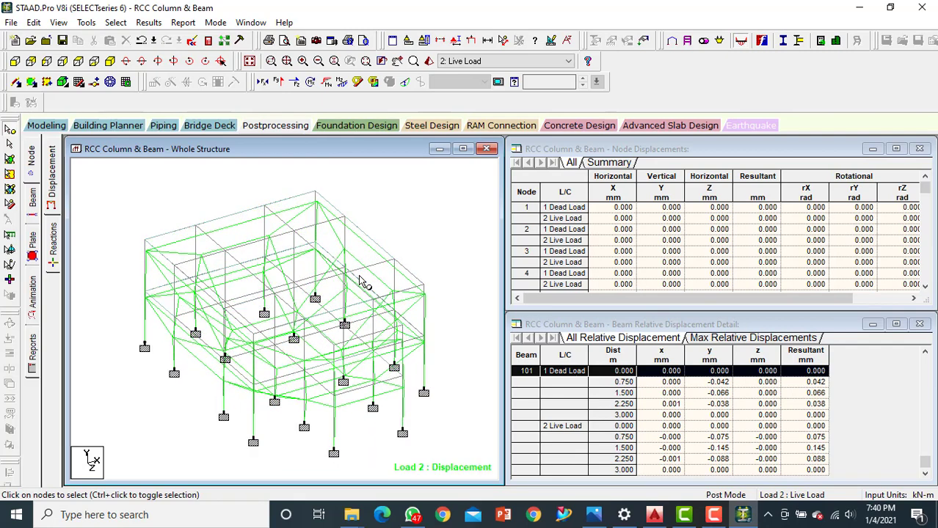
Step: Examine the displacement diagram and support reactions for the Live Load case, and return to the displacement results
left_click(407, 82)
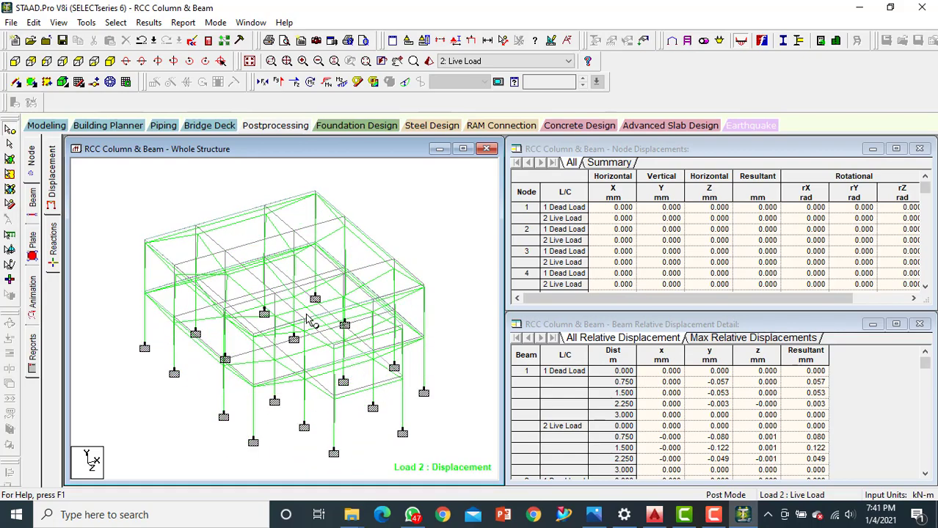
left_click(55, 239)
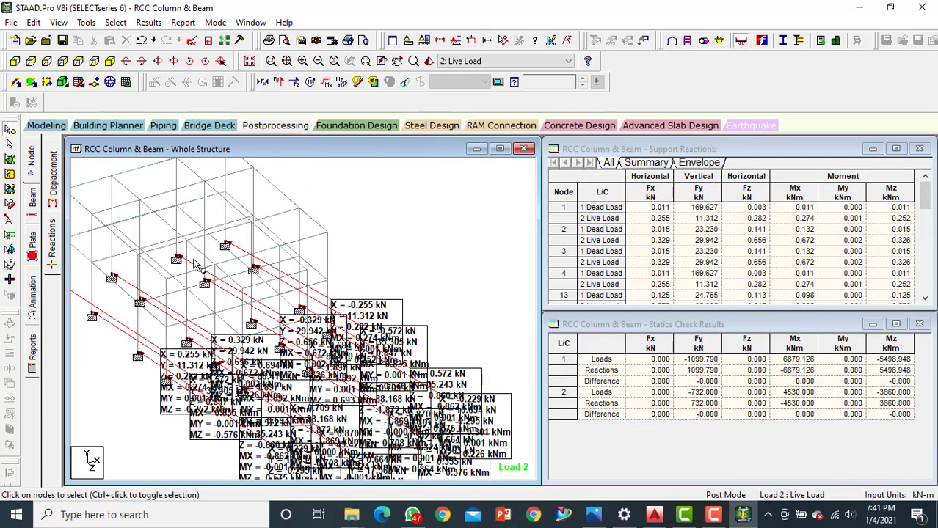
middle_click_drag(205, 270, 332, 284)
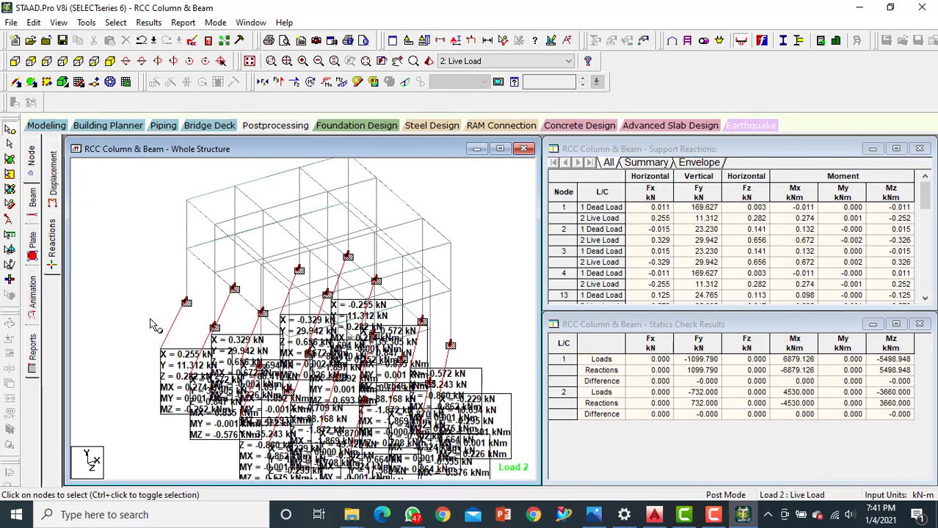
left_click(53, 177)
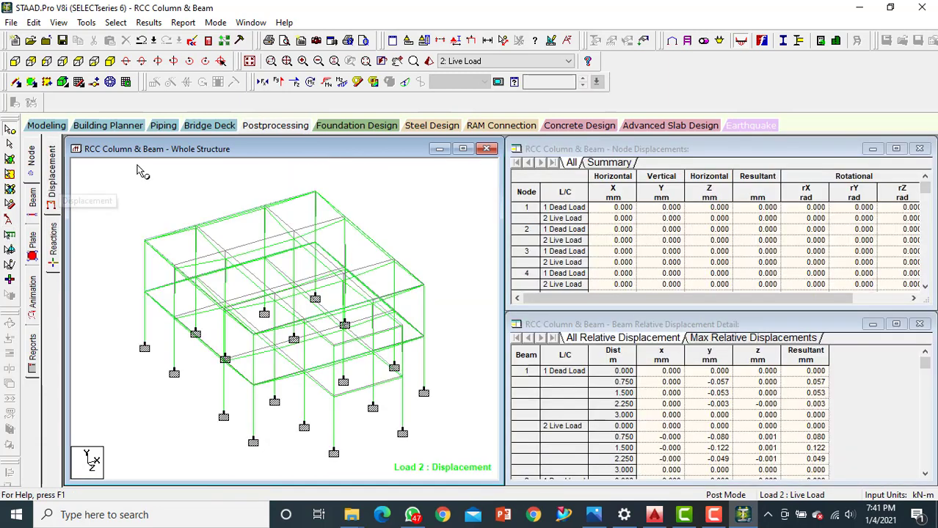
Step: Display the Bending Z diagram for the Live Load case at an enlarged scale and hide the displacement diagram
left_click(342, 82)
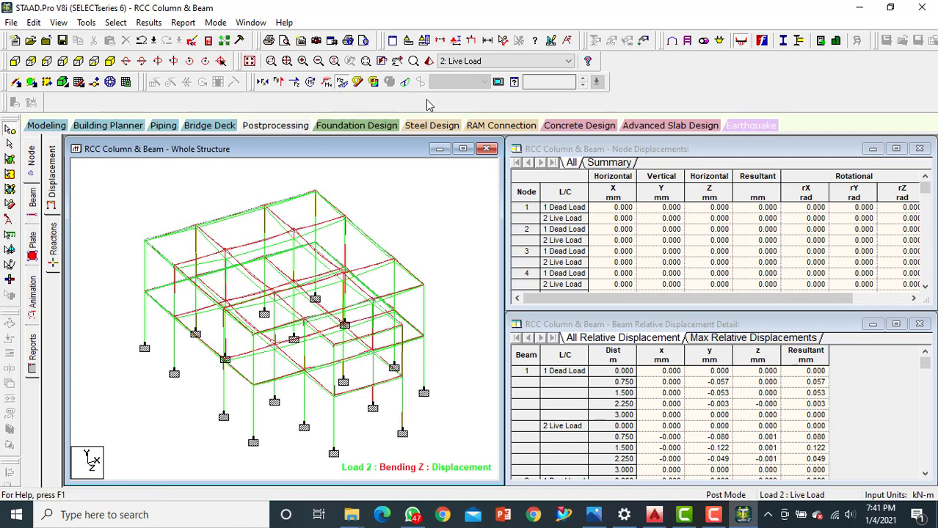
scroll(324, 260, "up", 8, "ctrl")
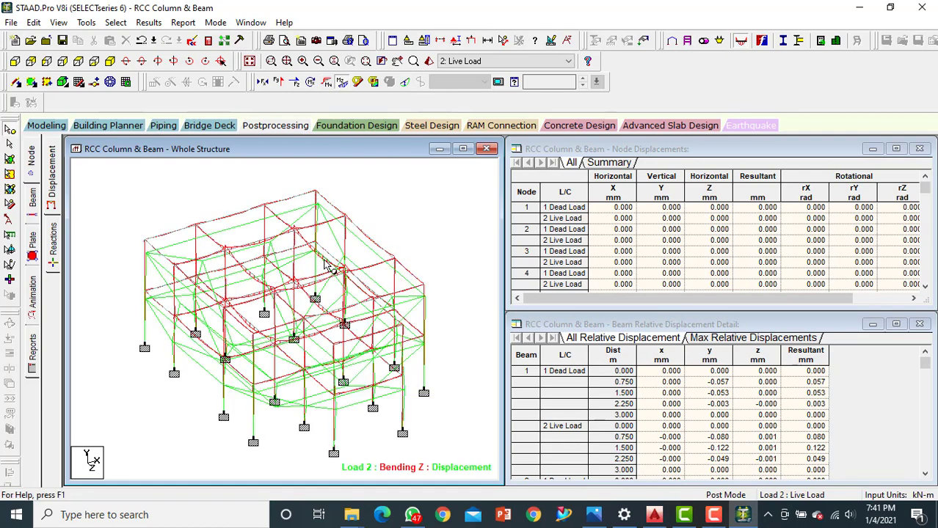
scroll(331, 266, "up", 2, "ctrl")
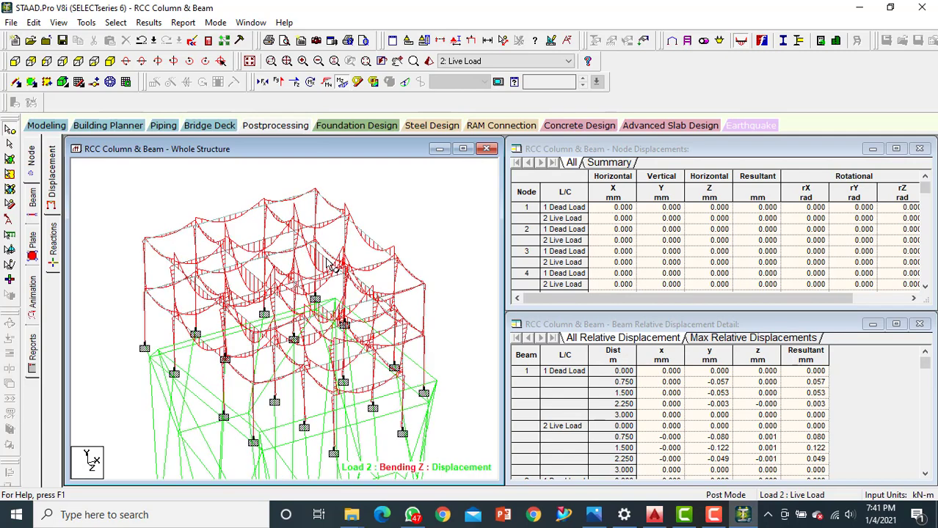
left_click(407, 82)
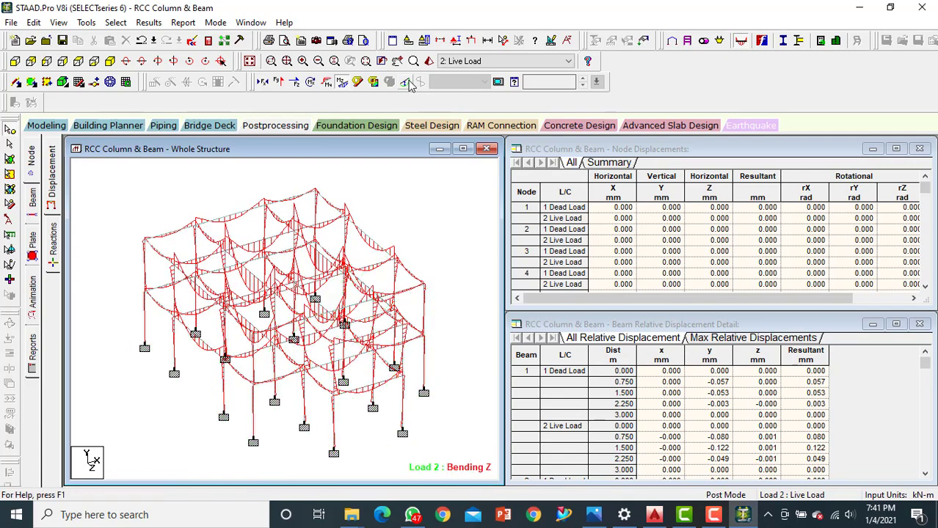
Step: Examine the Live Load Bending Z diagram at an enlarged scale, and hide the diagram
scroll(257, 314, "up", 5, "ctrl")
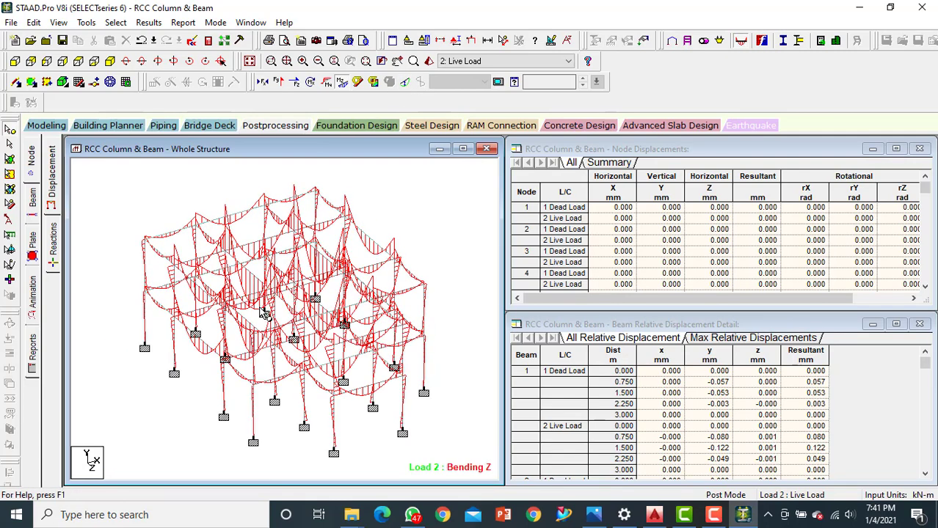
scroll(259, 307, "down", 3)
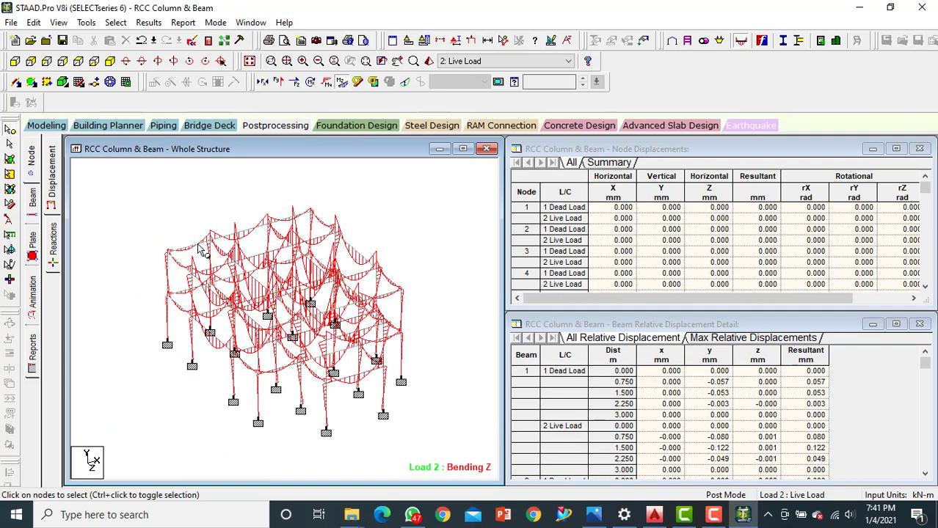
left_click(342, 81)
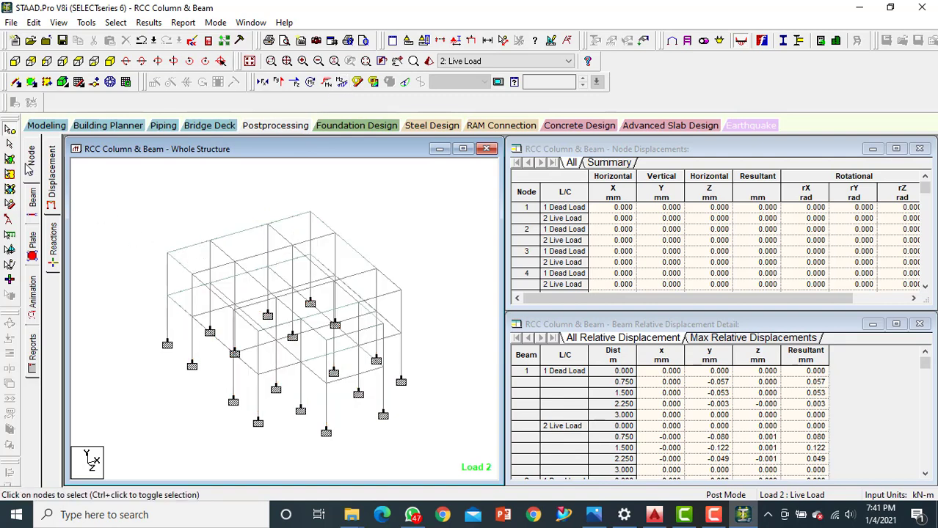
Step: Query roof-level beam 4 between nodes 9 and 10, and examine its geometry, section properties and loading for the Dead Load and Live Load cases
double_click(188, 248)
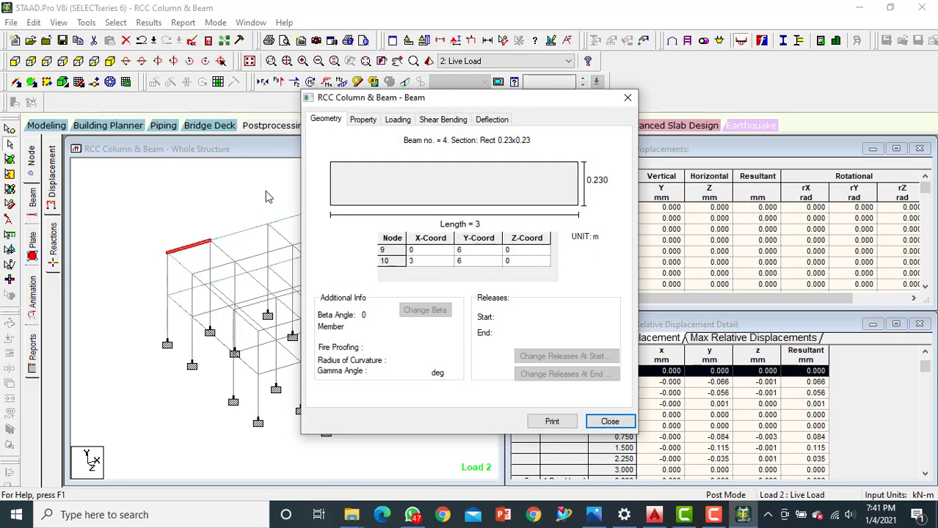
left_click_drag(388, 101, 550, 53)
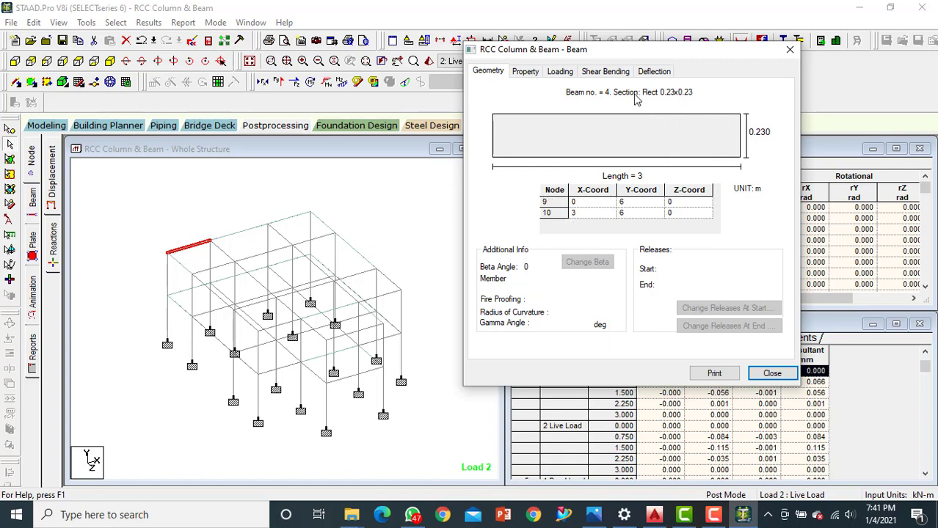
left_click(520, 72)
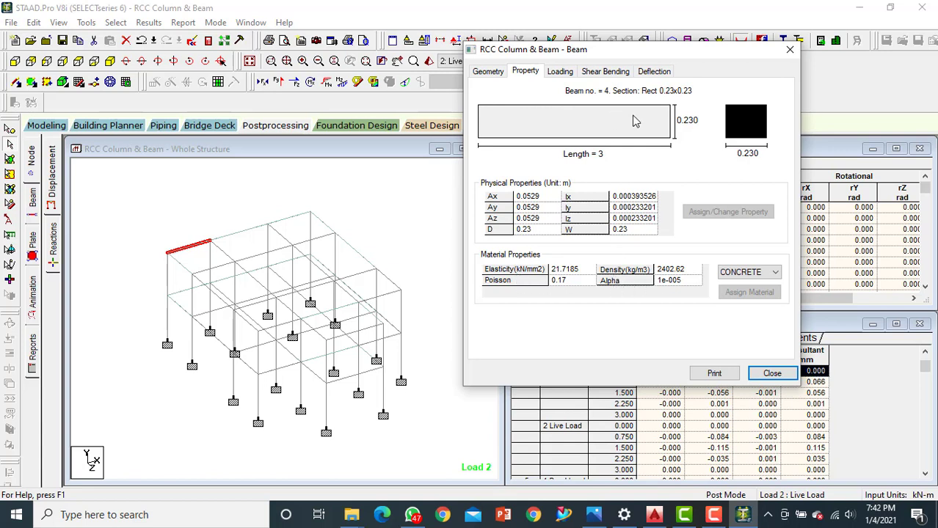
left_click(559, 71)
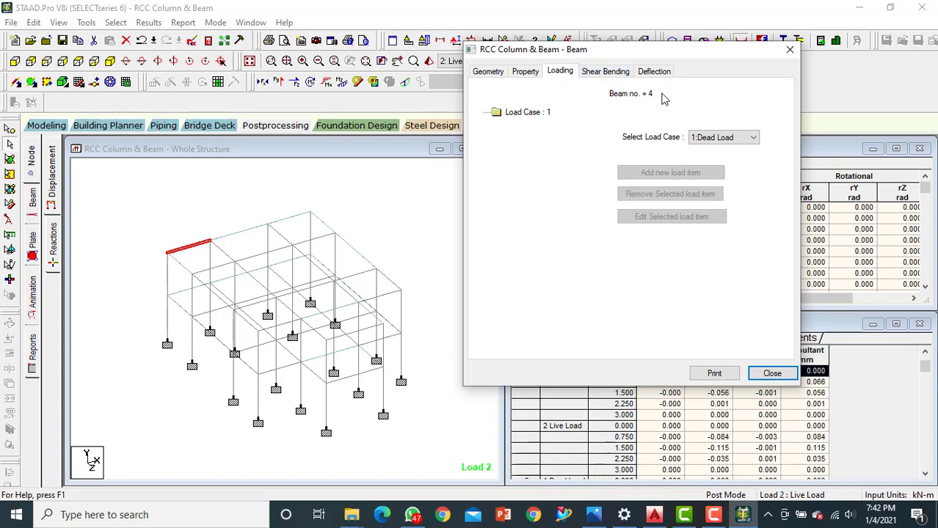
left_click(725, 139)
left_click(725, 159)
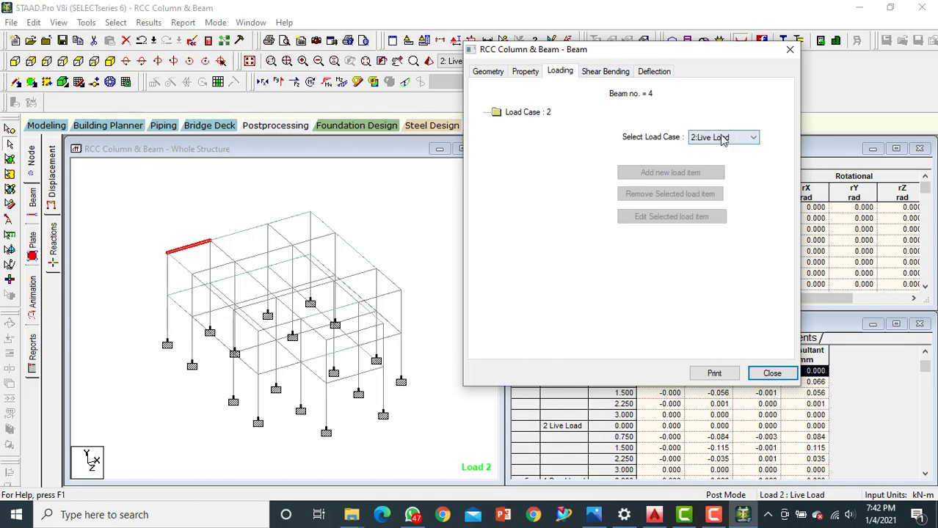
Step: Inspect beam 4's Dead Load Bending-Z at about 0.65, 1.45 and 1.95 m, check its Shear-Y, and close the beam query
left_click(605, 73)
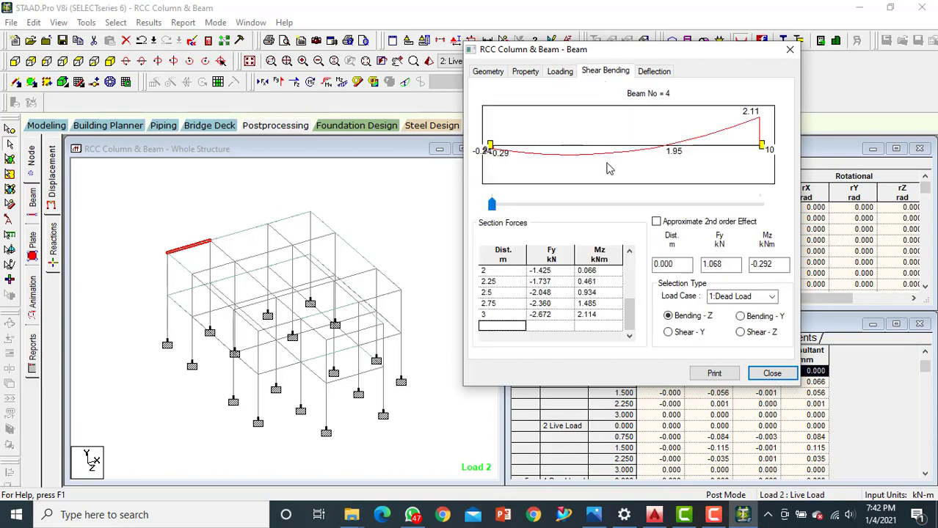
left_click_drag(620, 50, 703, 33)
left_click_drag(578, 185, 635, 193)
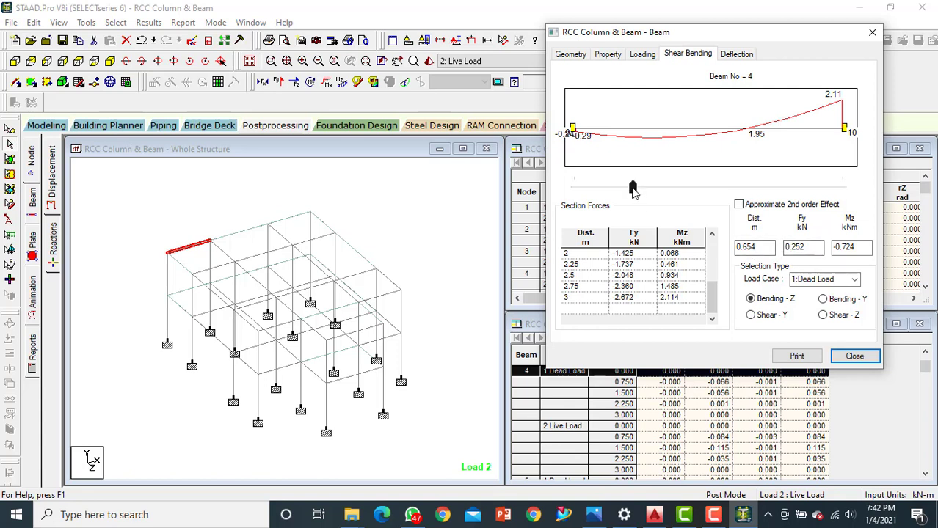
left_click_drag(634, 190, 703, 189)
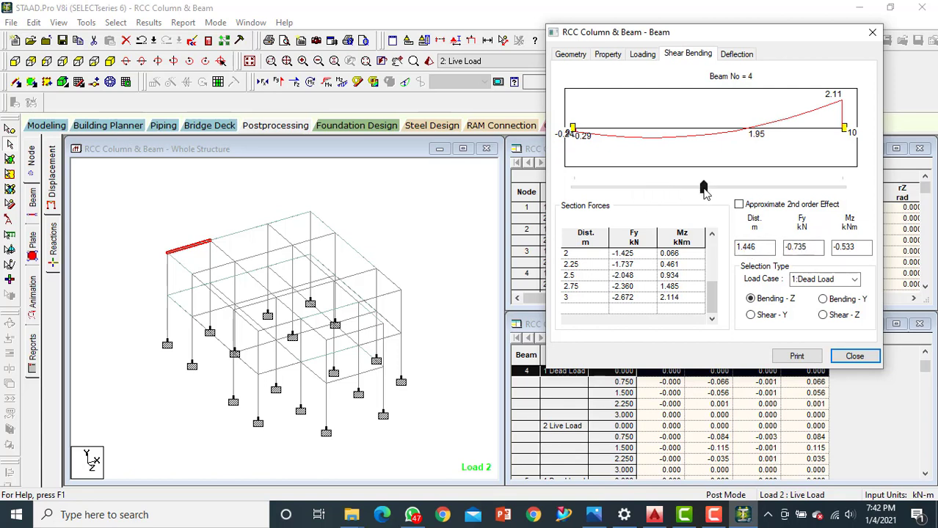
left_click_drag(707, 193, 750, 189)
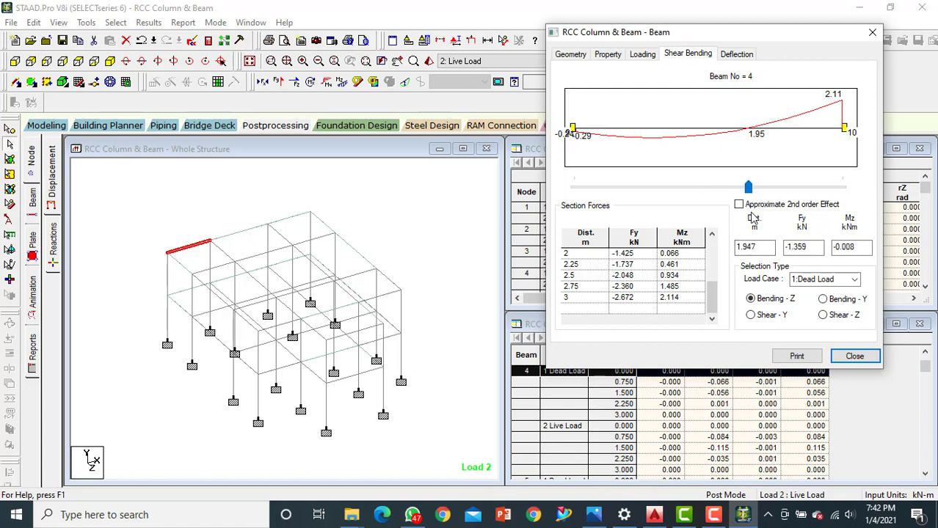
left_click(761, 317)
left_click_drag(748, 188, 781, 189)
left_click(854, 356)
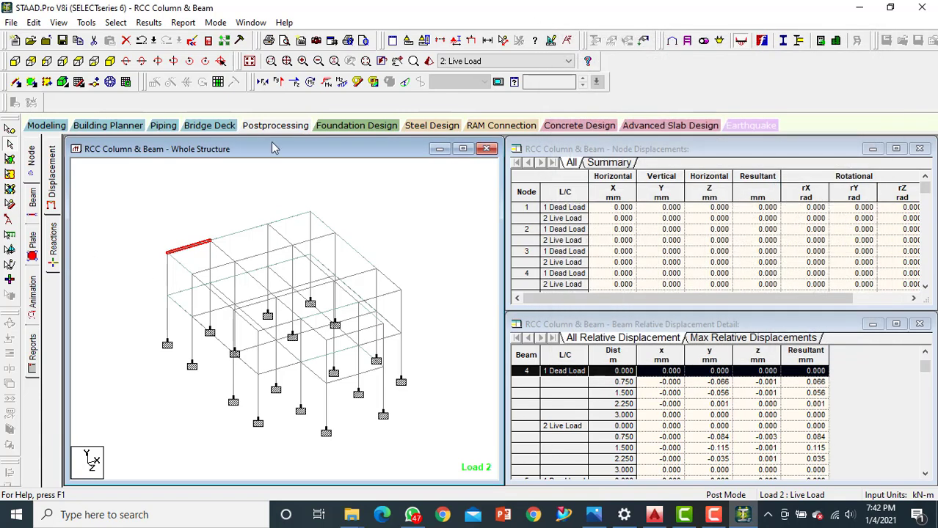
Step: Examine the Shear Y diagram for the Live Load case at an enlarged scale, and hide the diagram
left_click(293, 82)
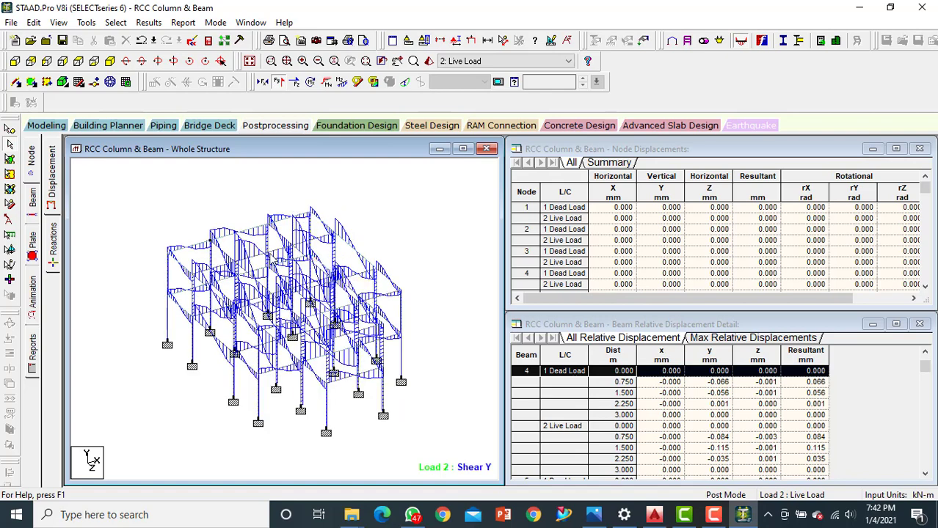
scroll(272, 261, "up", 2)
scroll(272, 260, "down", 1, "ctrl")
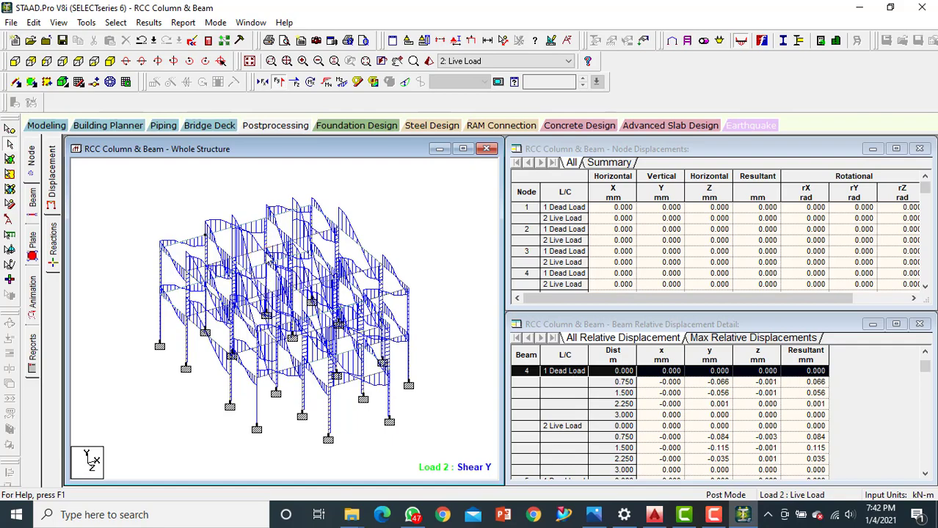
double_click(269, 261)
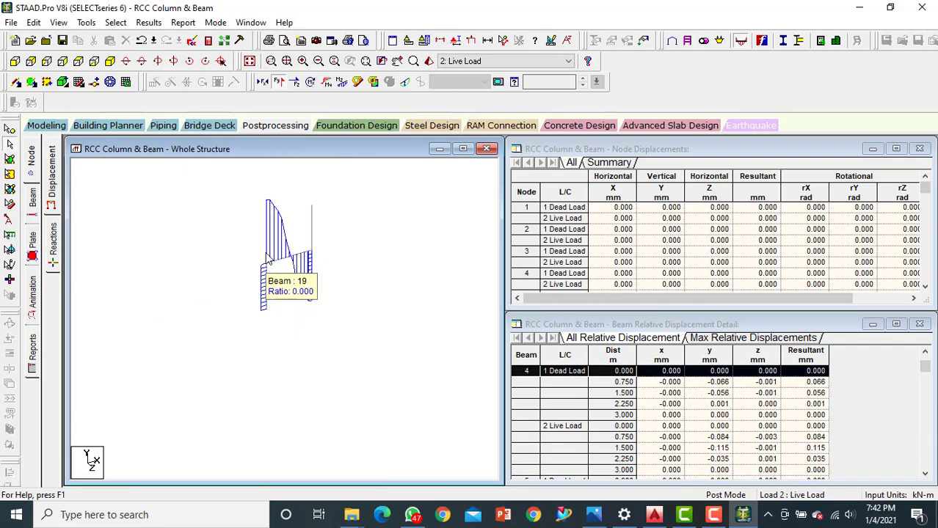
scroll(266, 255, "down", 2)
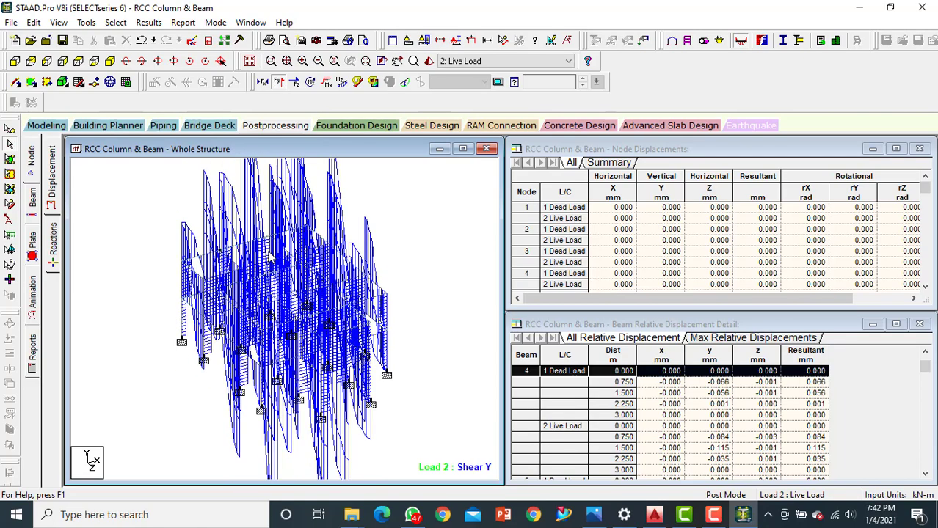
scroll(132, 191, "up", 1)
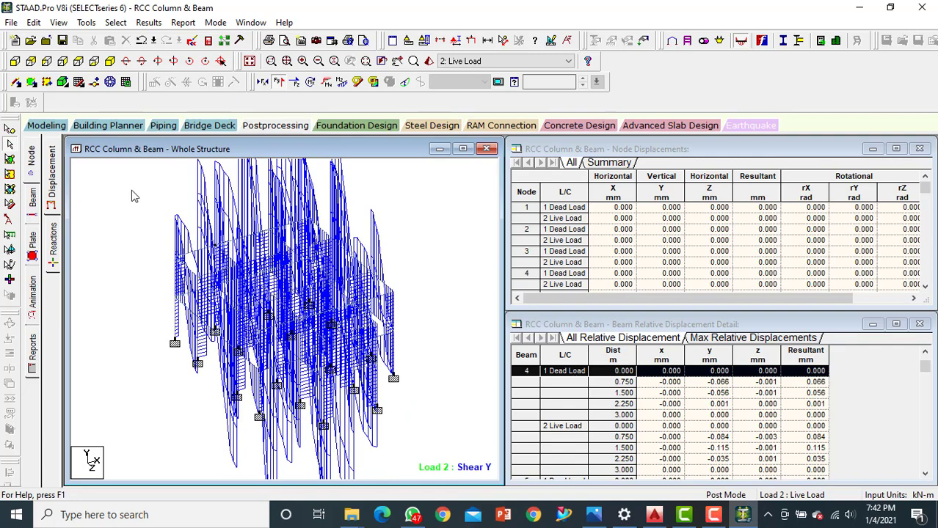
left_click(279, 83)
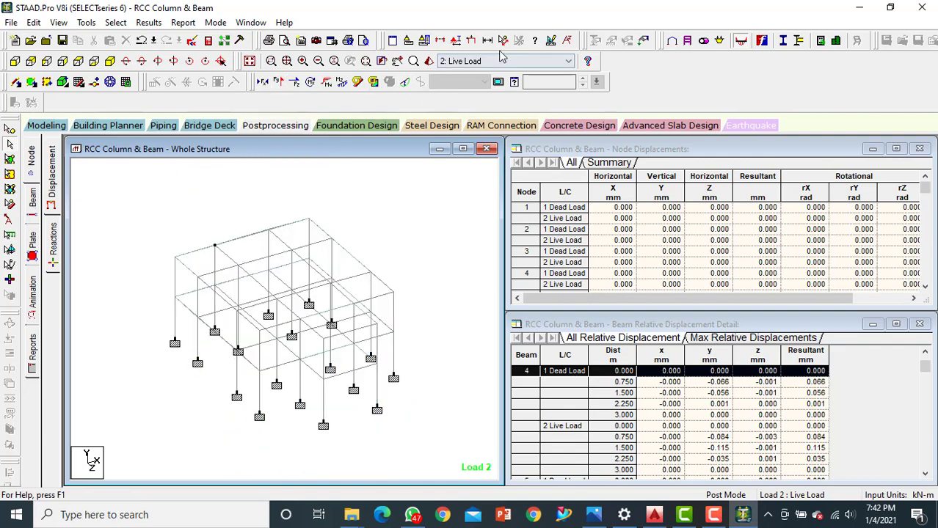
Step: Display the displacement diagram for the Dead Load case, and switch it to the Live Load case
left_click(569, 61)
left_click(509, 75)
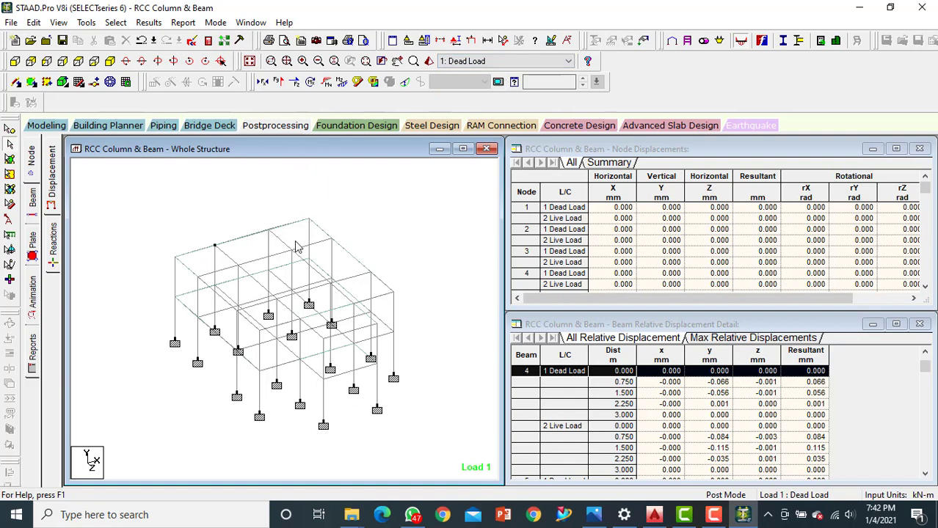
left_click(404, 82)
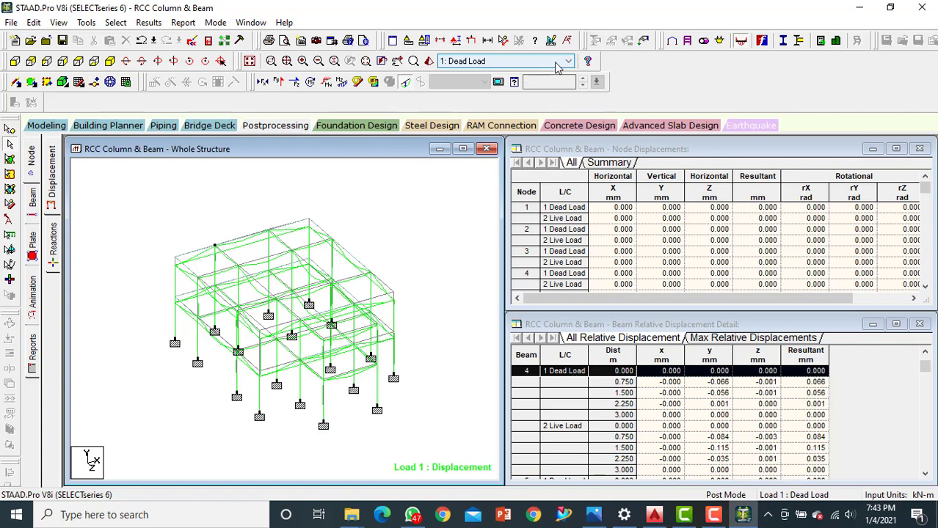
left_click(483, 61)
left_click(477, 81)
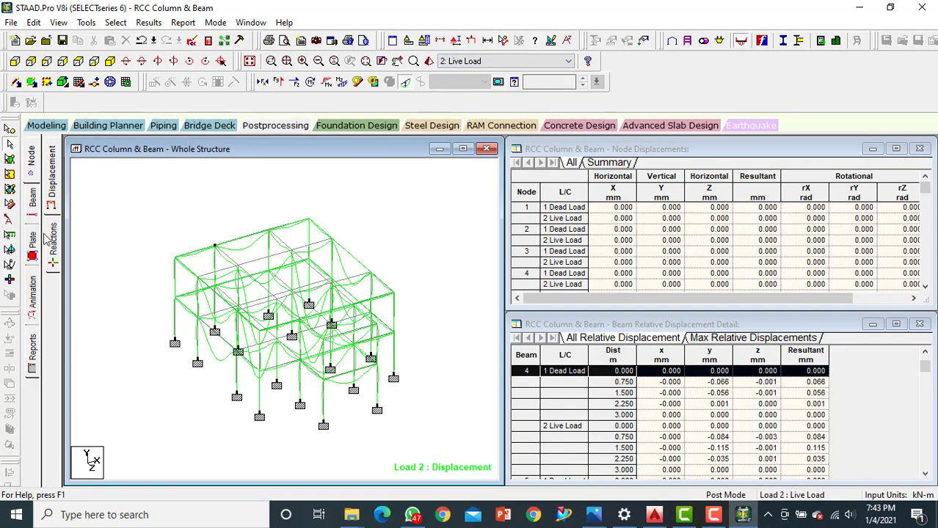
Step: Go to the beam force results and examine the Beam End Forces and Beam Force Detail tables for the members
left_click(34, 207)
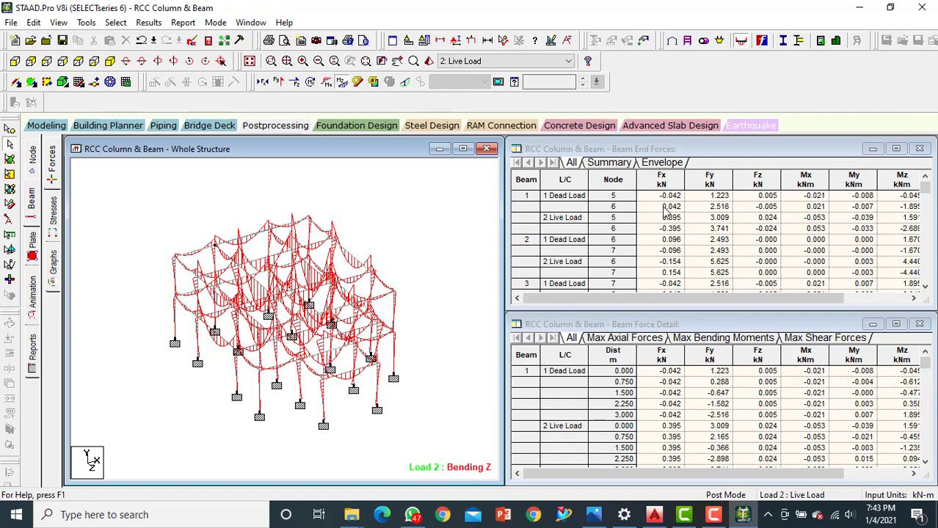
scroll(731, 208, "down", 7)
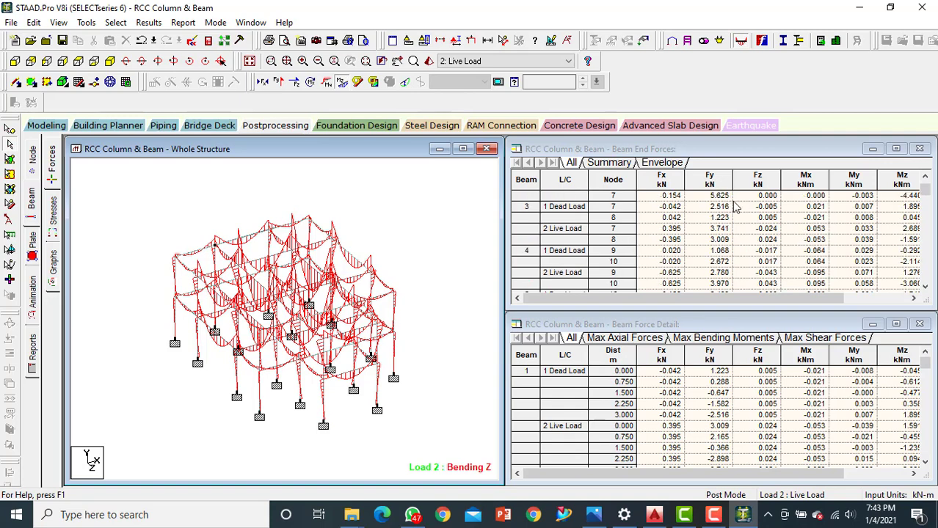
scroll(722, 220, "down", 5)
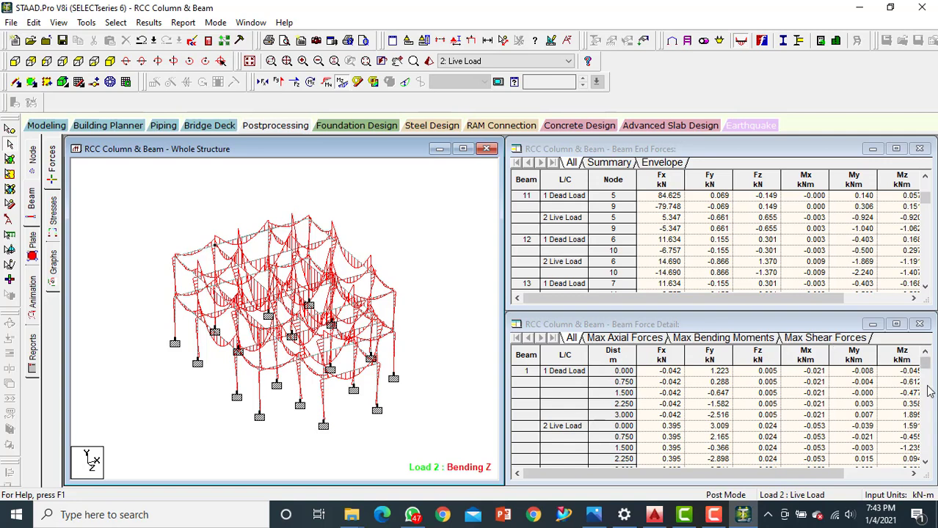
left_click_drag(926, 367, 926, 400)
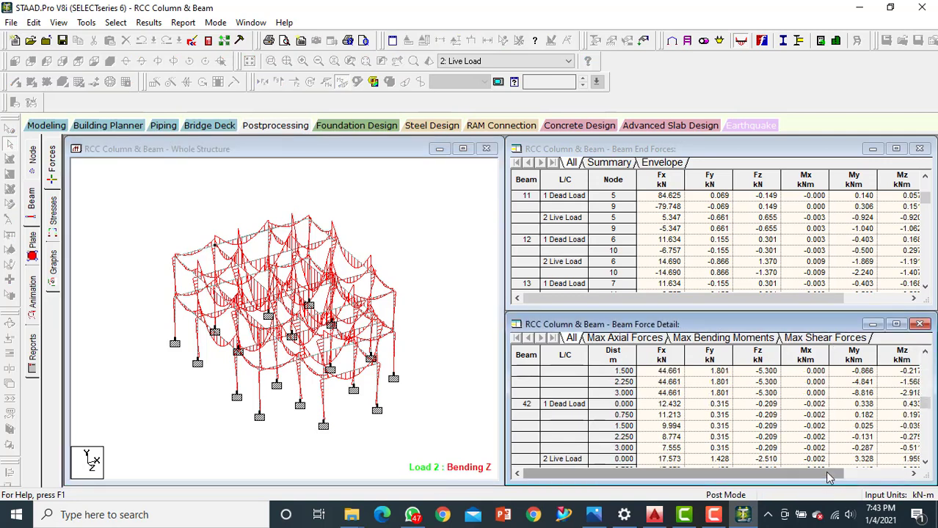
left_click_drag(824, 471, 845, 484)
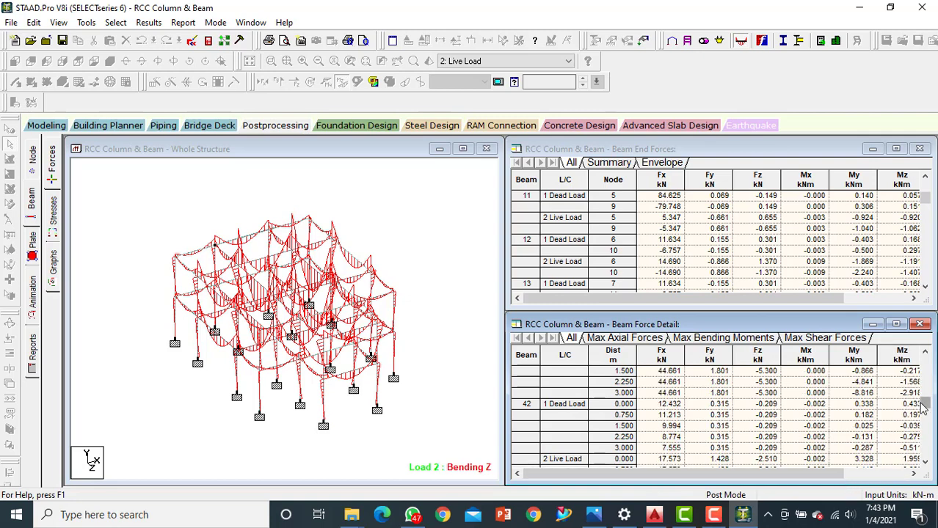
left_click_drag(925, 404, 925, 430)
left_click_drag(817, 470, 747, 471)
Step: Go to the beam stress results and show the 3D stress contour of roof-level beam 5 between nodes 10 and 11
left_click(51, 214)
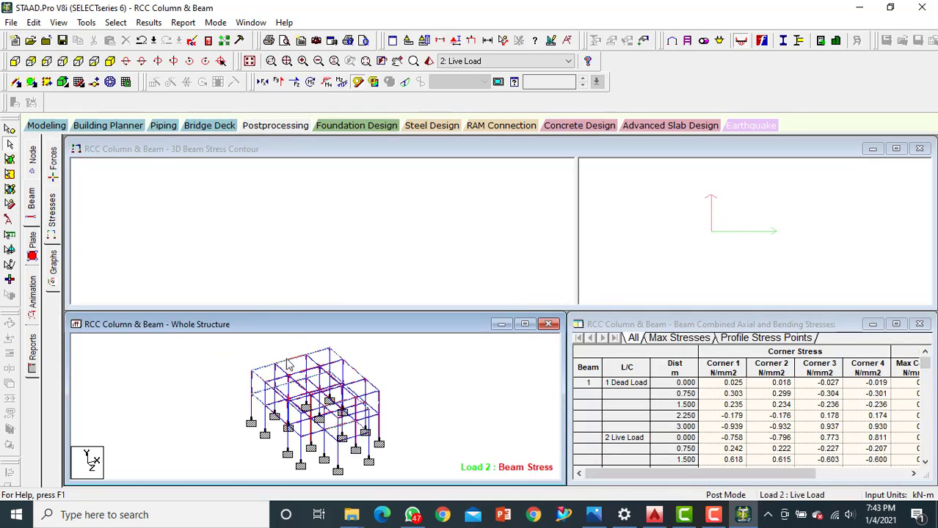
double_click(288, 365)
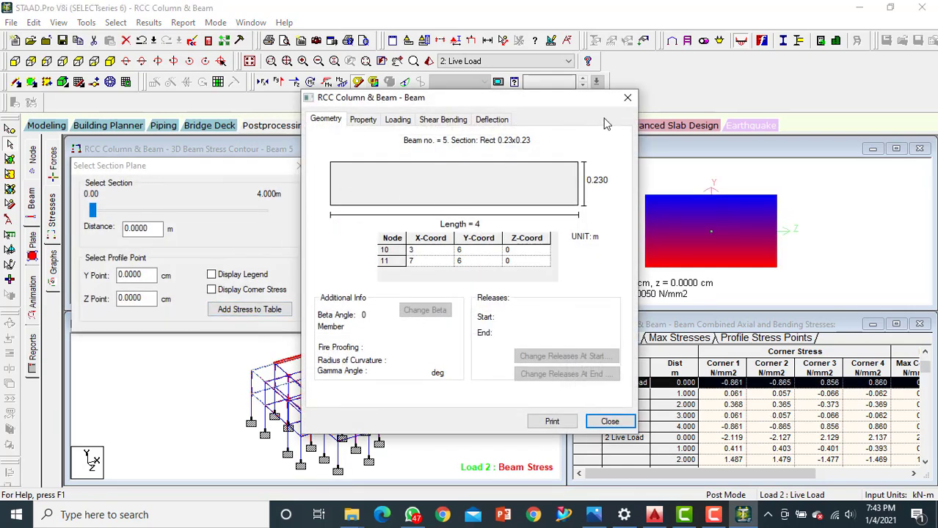
left_click(628, 96)
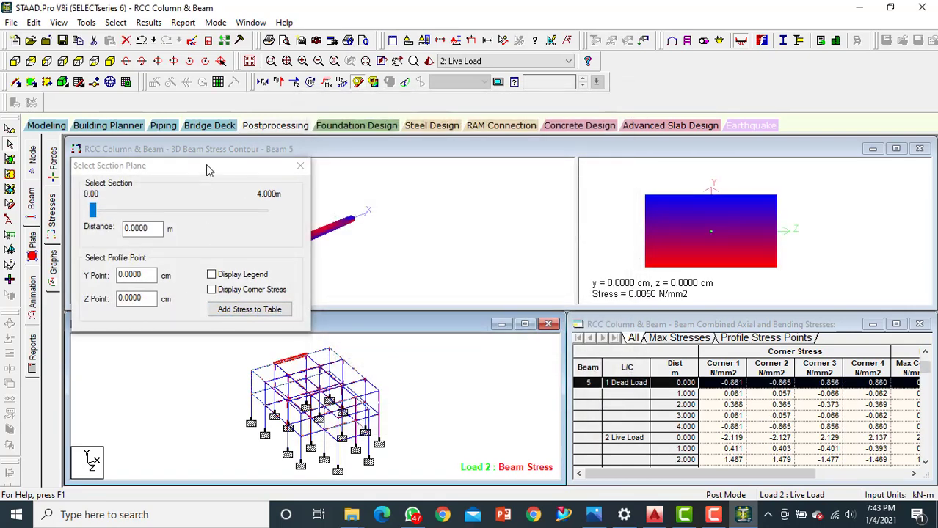
left_click_drag(207, 170, 194, 28)
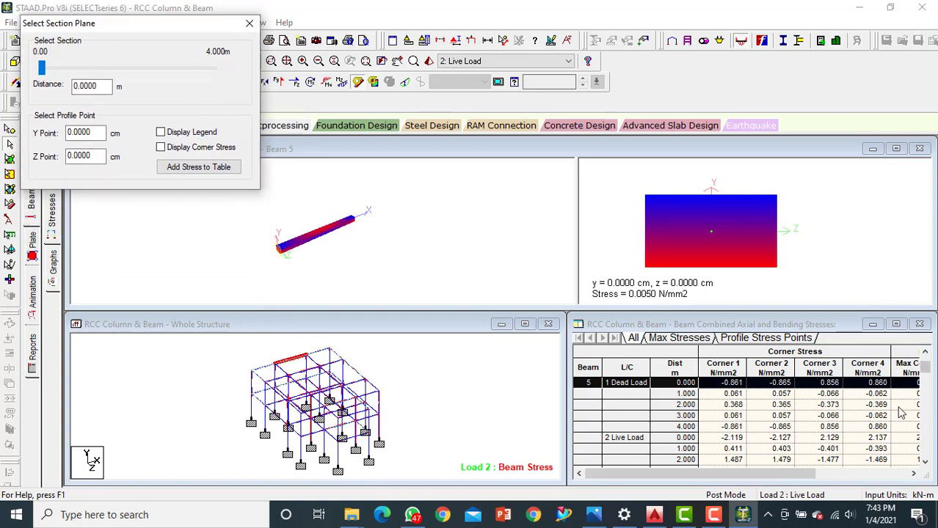
Step: Examine the corner and maximum stresses in the combined axial and bending stress table, and close the section plane settings
left_click_drag(923, 367, 925, 383)
left_click_drag(754, 471, 892, 472)
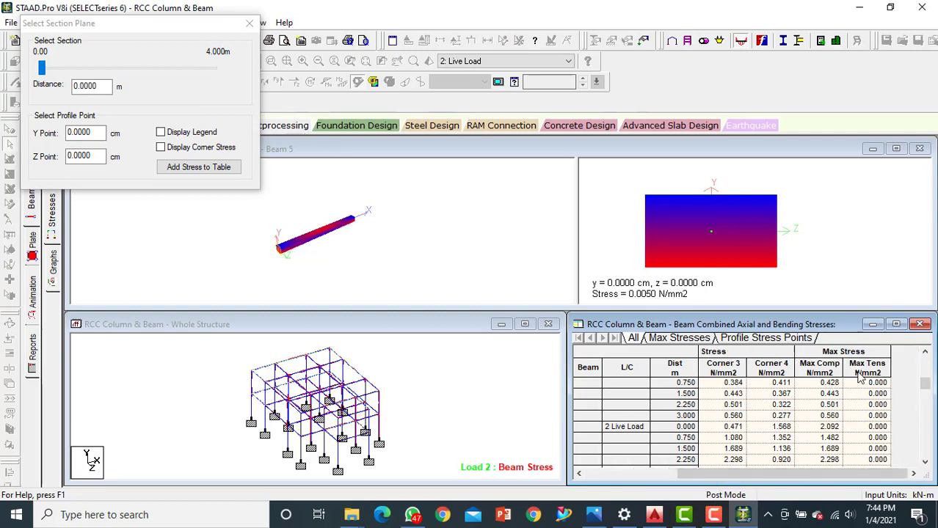
left_click_drag(821, 472, 752, 474)
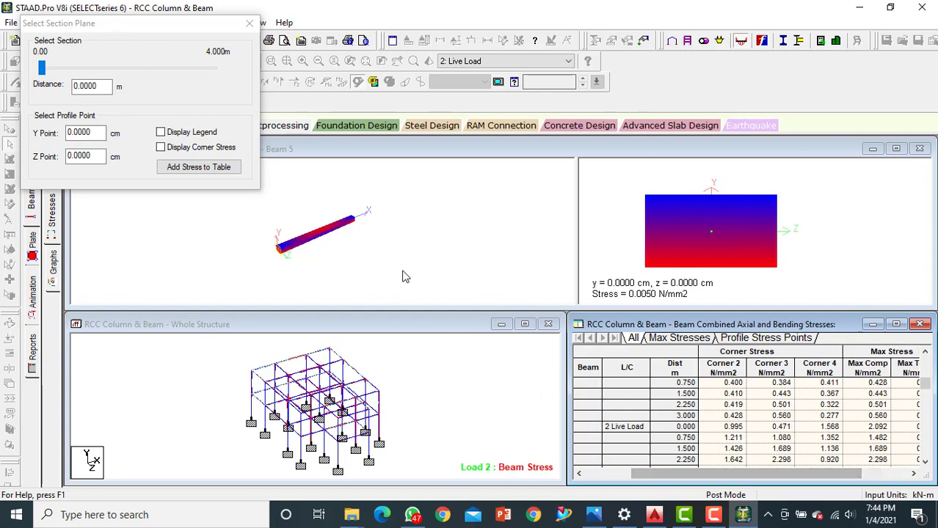
left_click(249, 23)
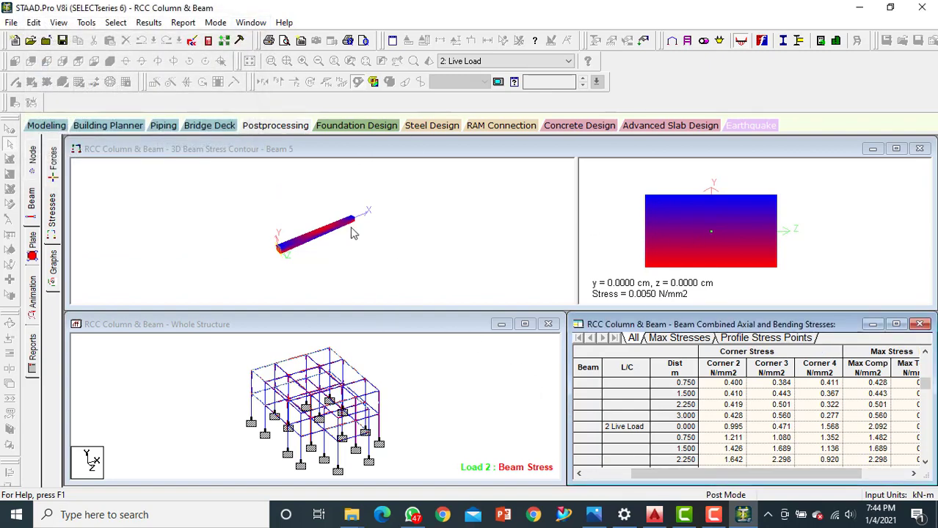
left_click(346, 228)
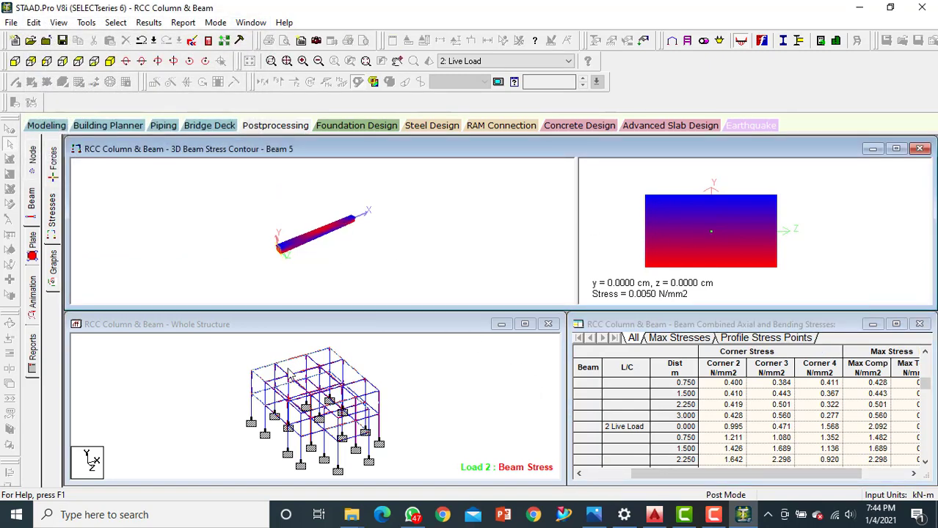
Step: Select roof-level beam 5 between nodes 10 and 11 and move its stress section plane to 1.90 m along the beam
left_click(272, 366)
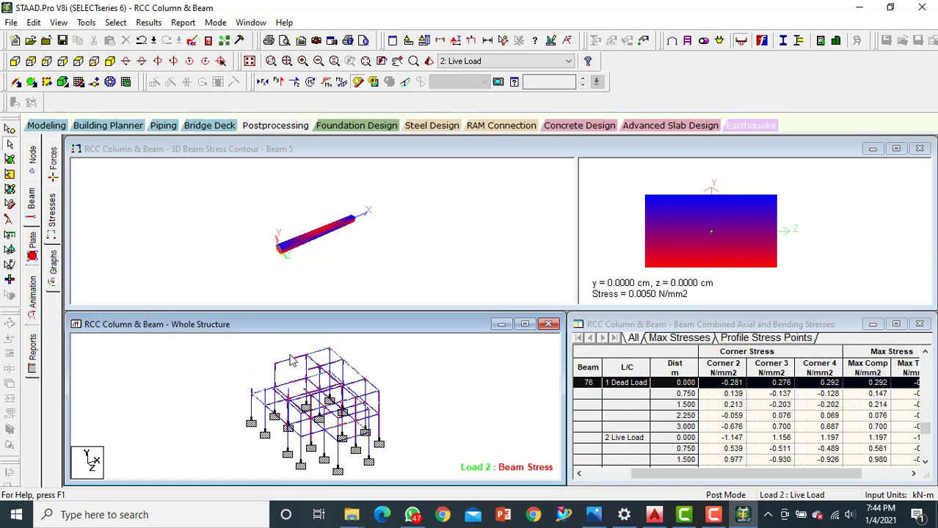
double_click(294, 361)
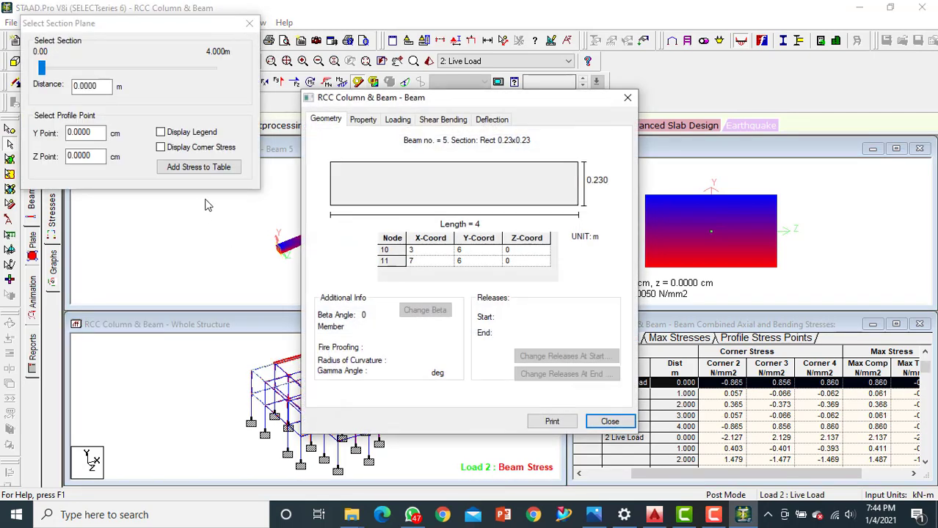
left_click(626, 97)
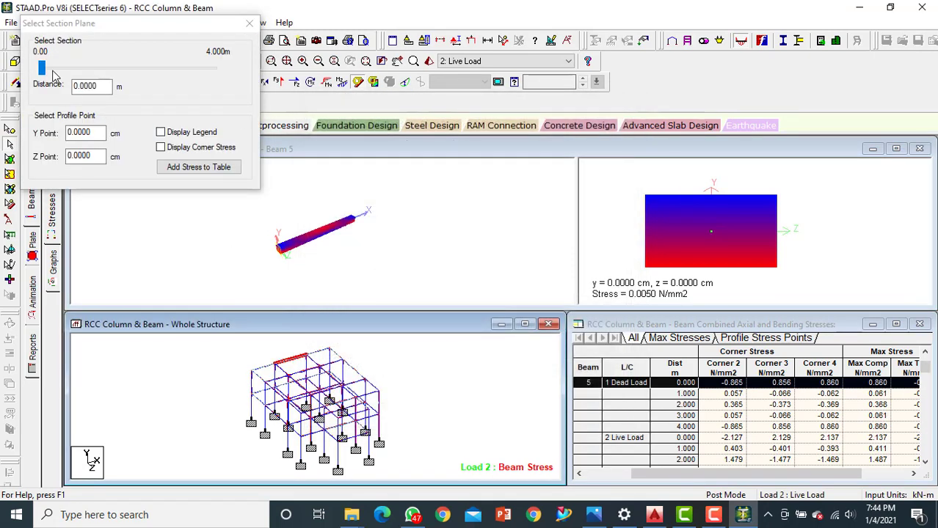
left_click_drag(41, 68, 122, 79)
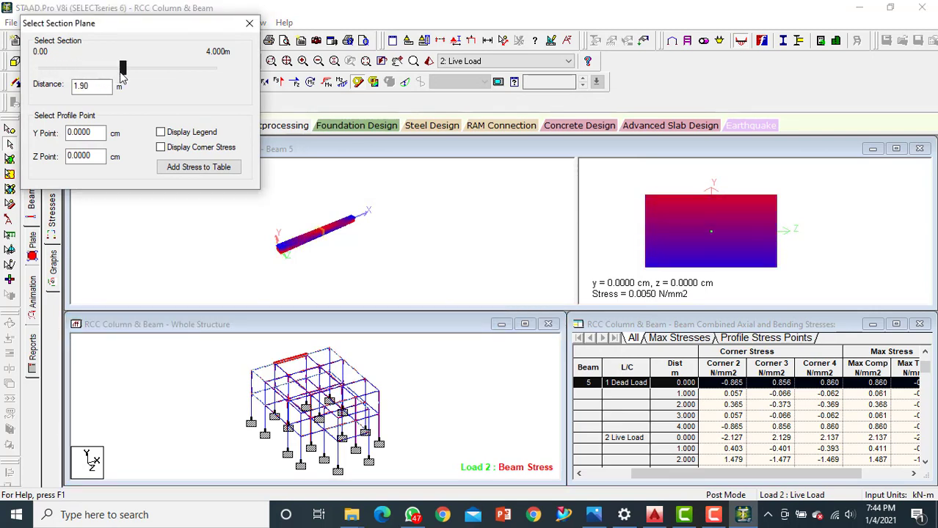
Step: Inspect beam 5's 3D stress contour up close, move the section plane to 1.37 m, and close the section plane settings
scroll(326, 228, "up", 5)
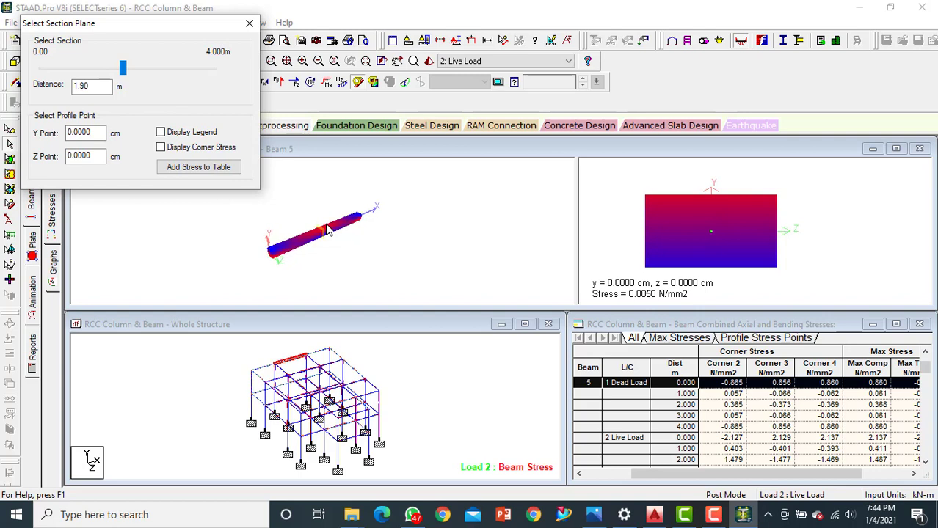
left_click(327, 230)
scroll(327, 230, "up", 2)
scroll(327, 230, "up", 6)
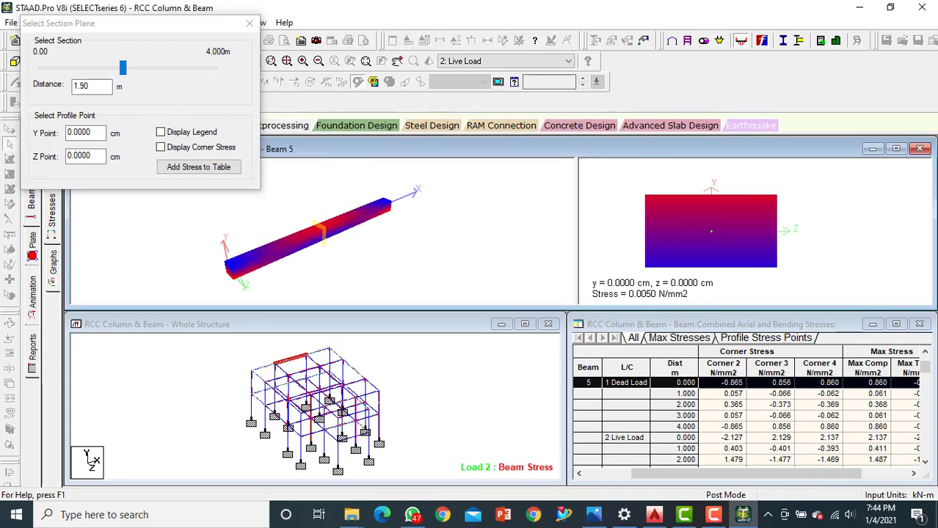
mouse_move(123, 67)
left_mouse_down()
mouse_move(150, 68)
mouse_move(99, 70)
left_mouse_up()
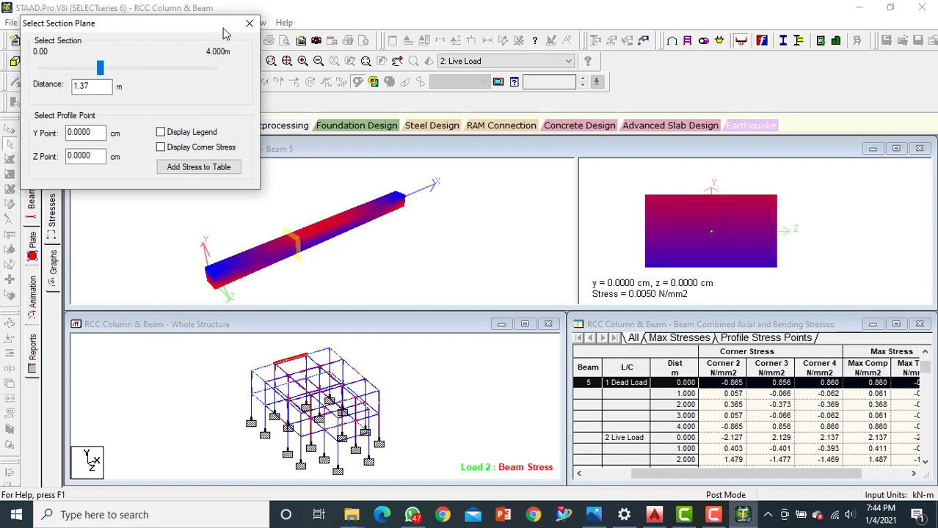
left_click(249, 23)
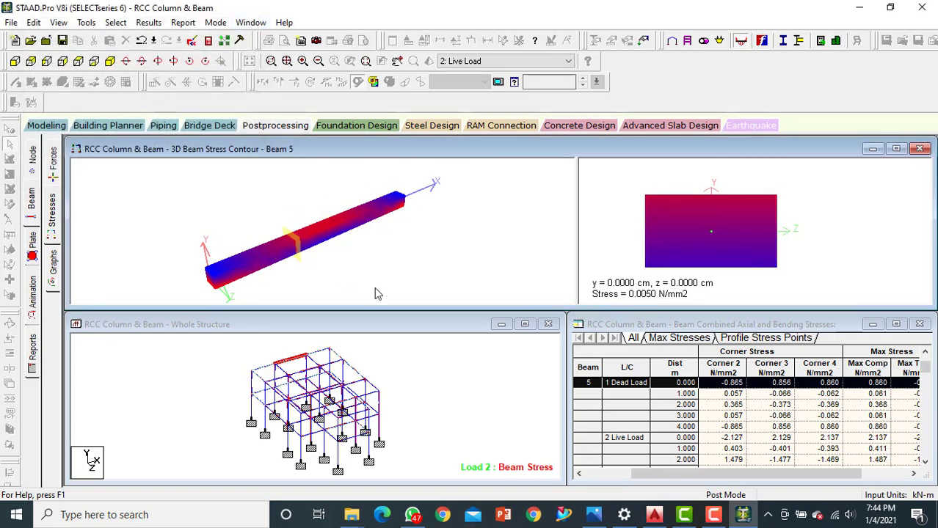
Step: Show the beam graphs and examine the Mz, Fy and Fx diagrams of beam 5 under Live Load
left_click(56, 265)
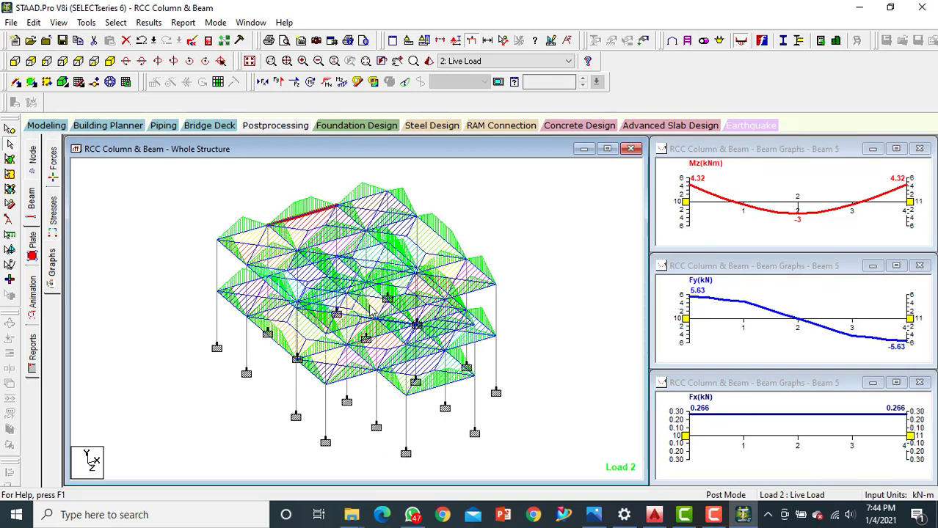
scroll(372, 308, "down", 3)
scroll(305, 296, "up", 2)
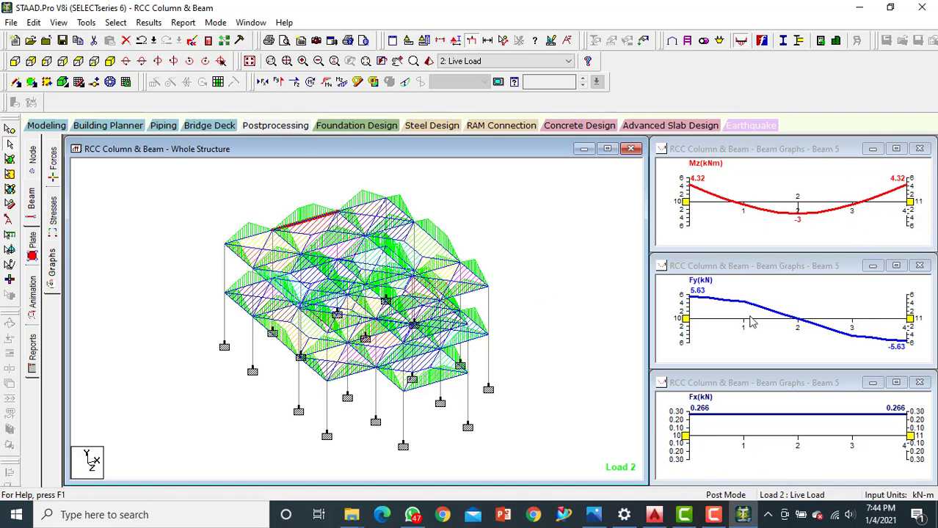
Step: Display the plate stress contour for the Live Load case with stress type Max Absolute and normal fill
left_click(33, 253)
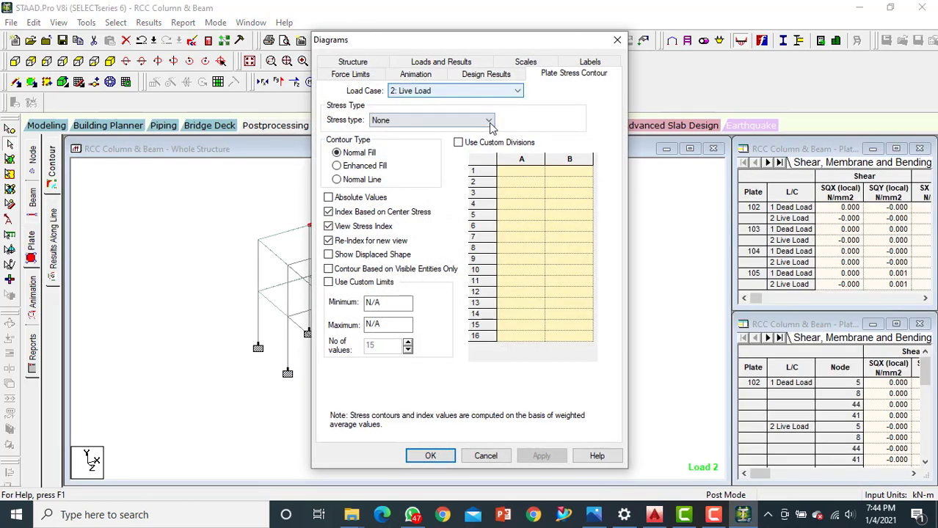
left_click(487, 121)
left_click(439, 141)
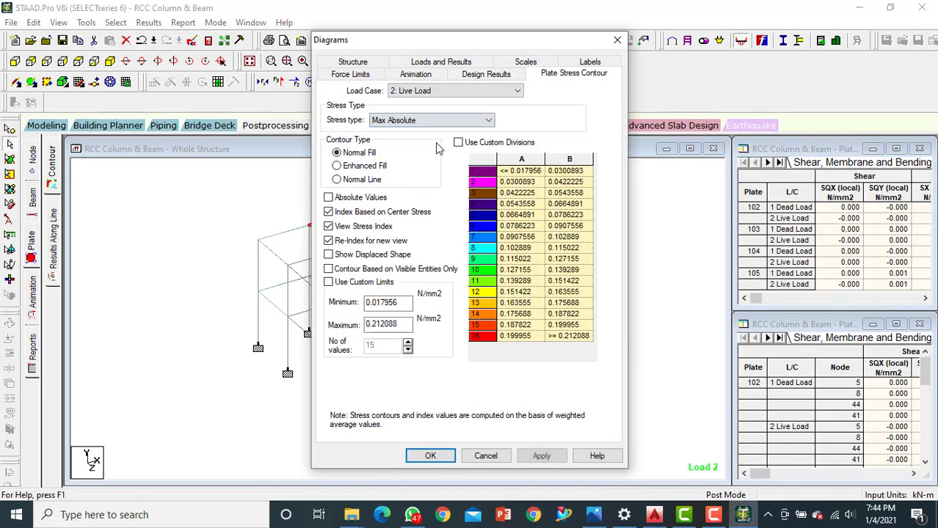
left_click(540, 456)
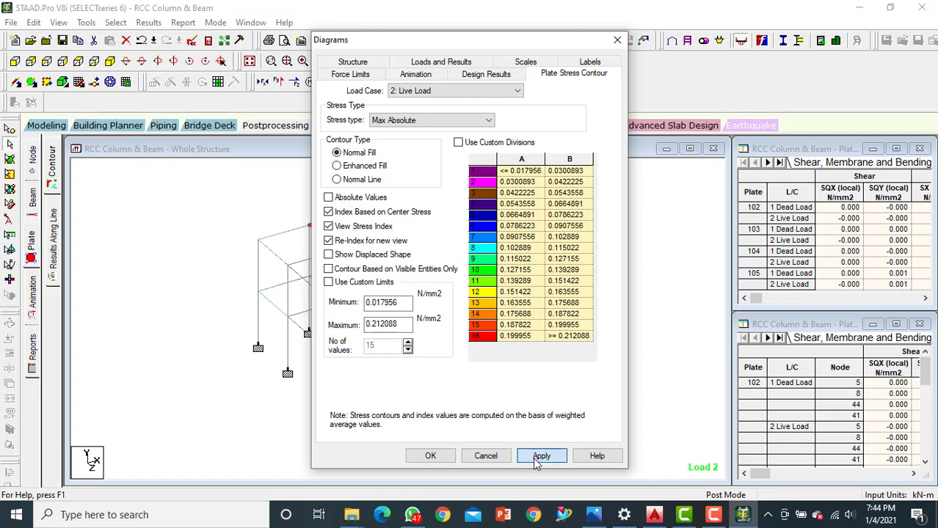
left_click(426, 456)
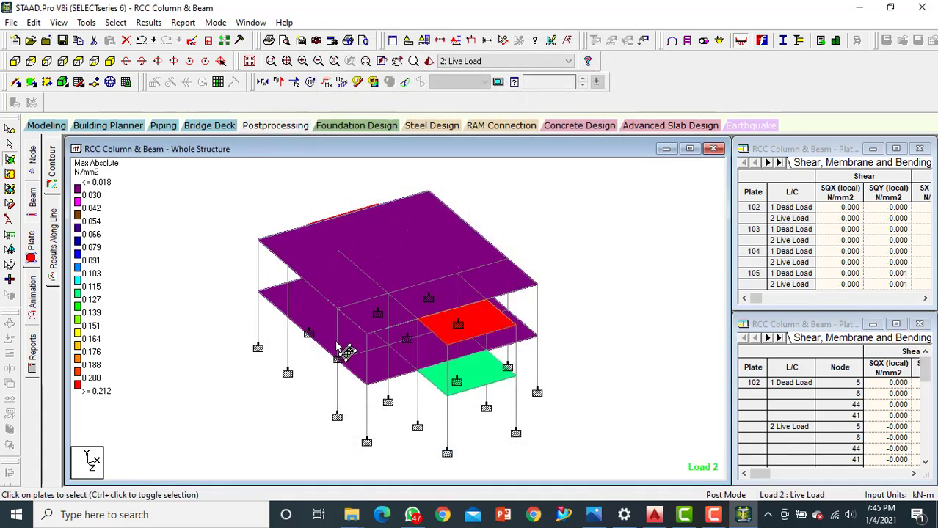
Step: Compare the plate stress contours across the Dead Load, Live Load and Envelope cases, finishing on Live Load
left_click(568, 61)
left_click(562, 74)
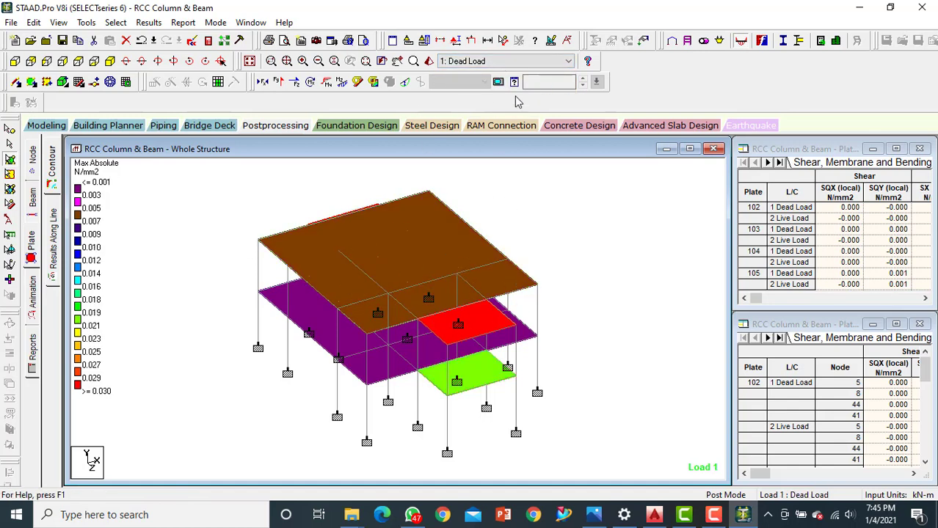
left_click(517, 62)
left_click(515, 82)
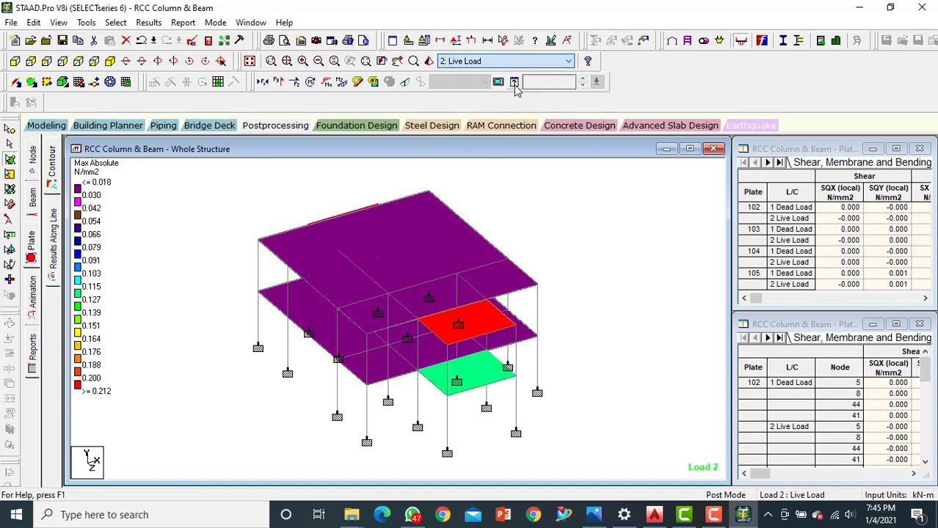
left_click(517, 61)
left_click(513, 82)
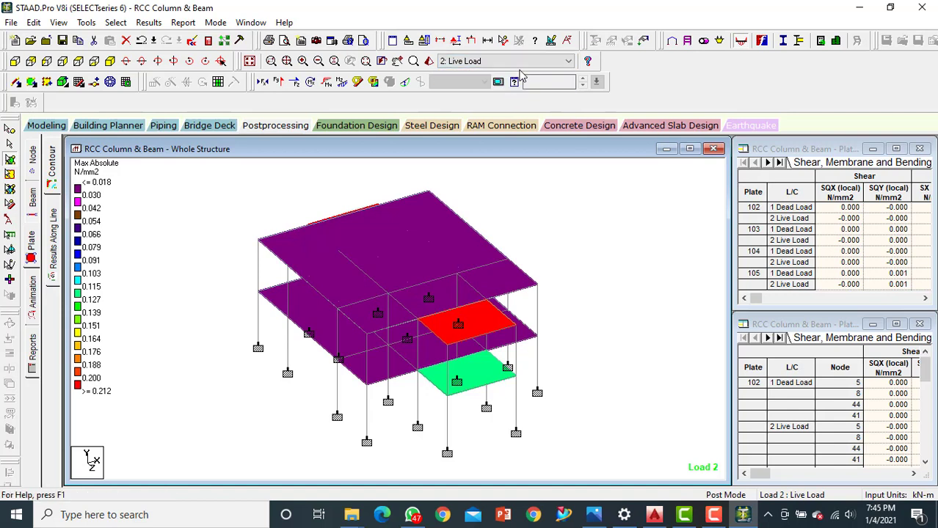
left_click(517, 64)
left_click(506, 97)
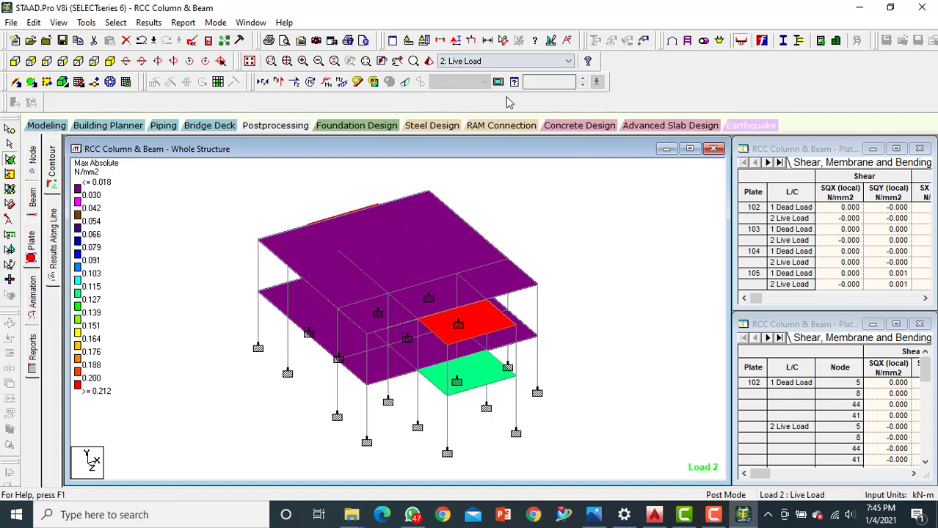
left_click(522, 62)
left_click(512, 91)
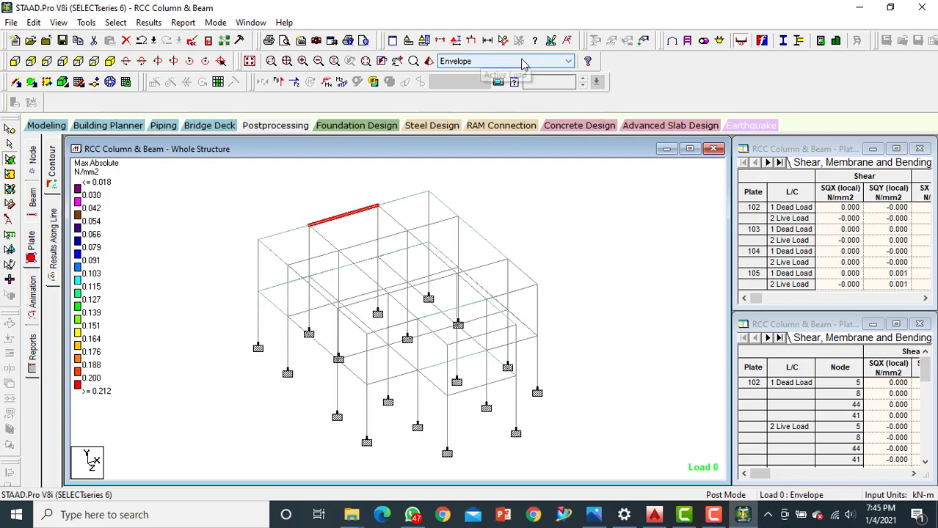
left_click(522, 61)
left_click(514, 82)
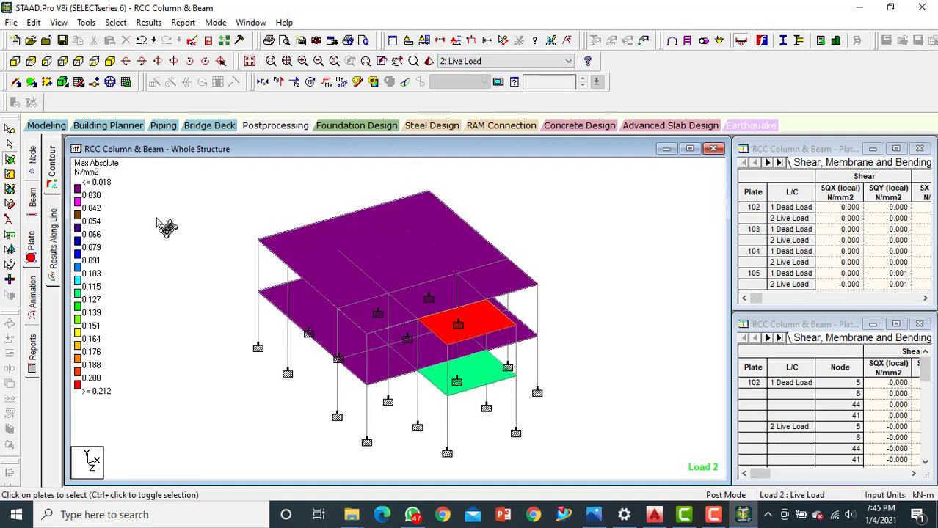
Step: Animate the whole structure's deflection under the Live Load case
left_click(31, 295)
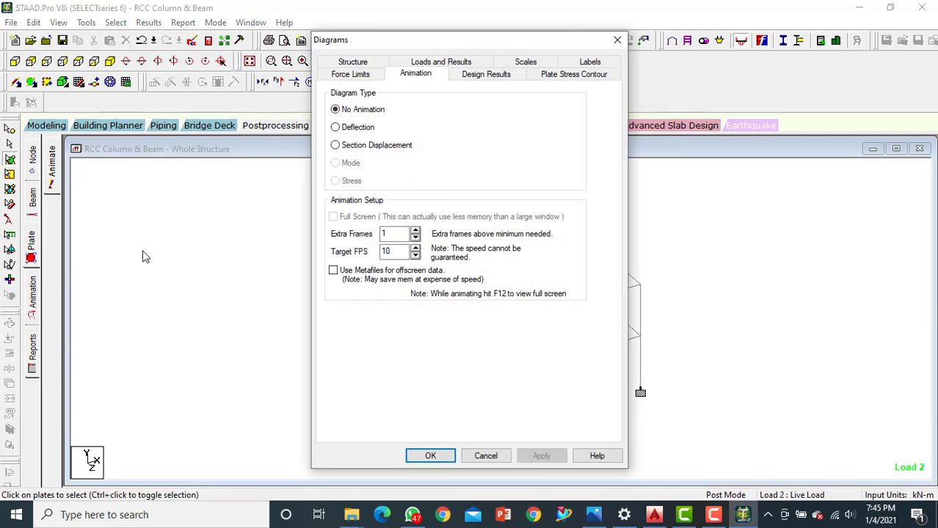
left_click(335, 128)
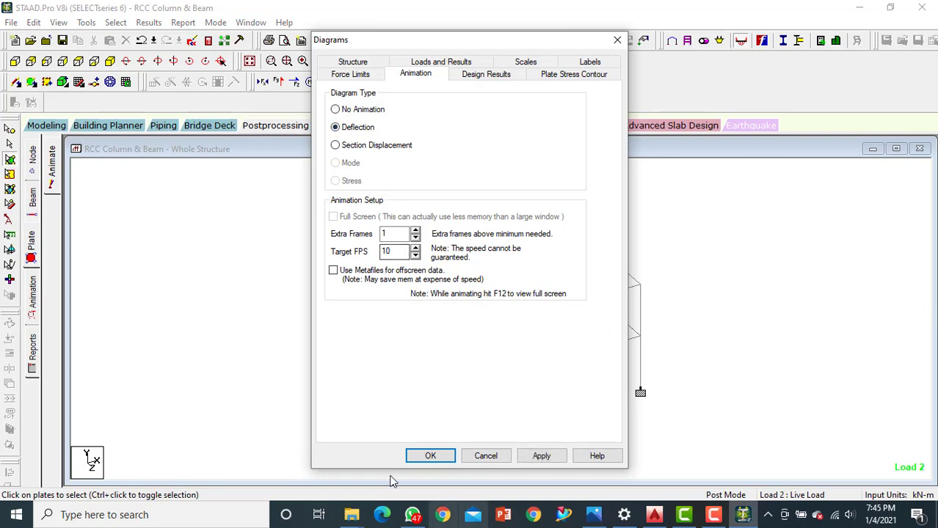
left_click(539, 456)
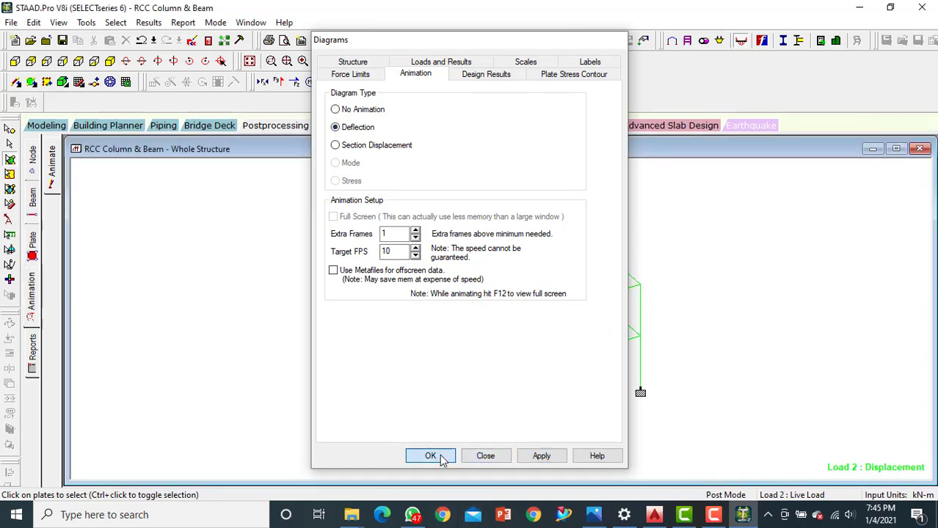
left_click(439, 456)
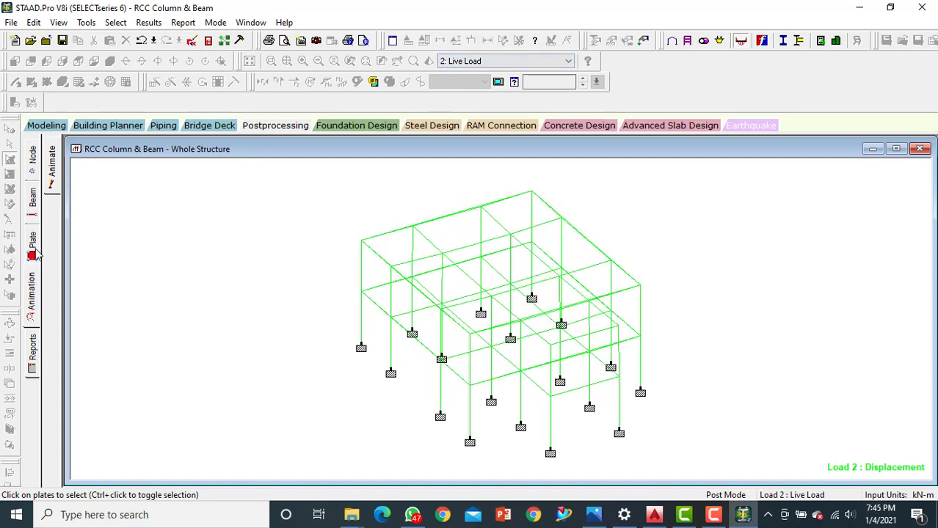
Step: Switch the whole structure's Live Load animation to section displacement
left_click(32, 293)
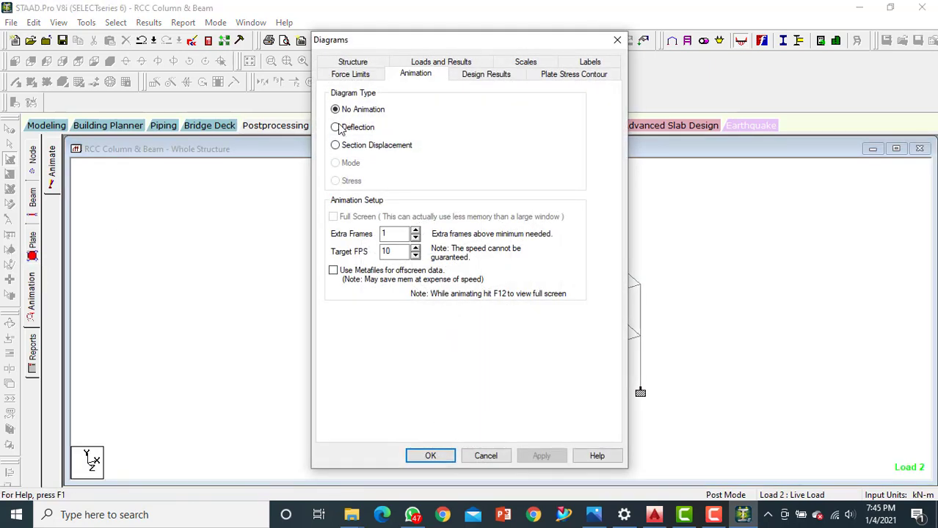
left_click(336, 145)
left_click(541, 456)
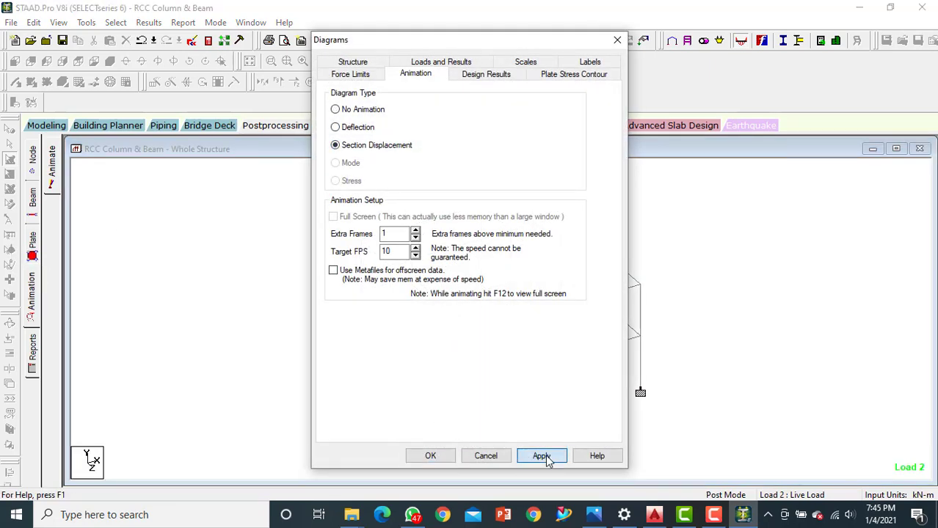
left_click(431, 456)
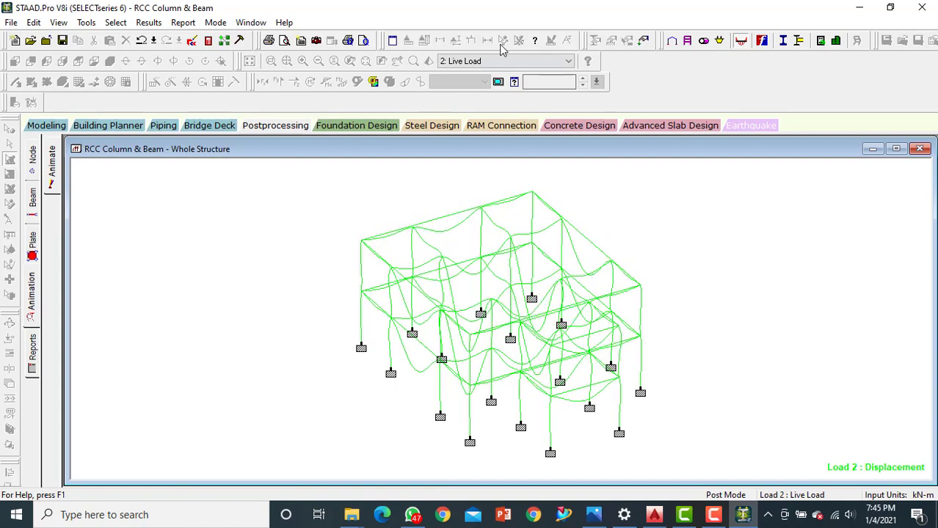
Step: Set up a report containing all available input items in addition to the job info
left_click(35, 348)
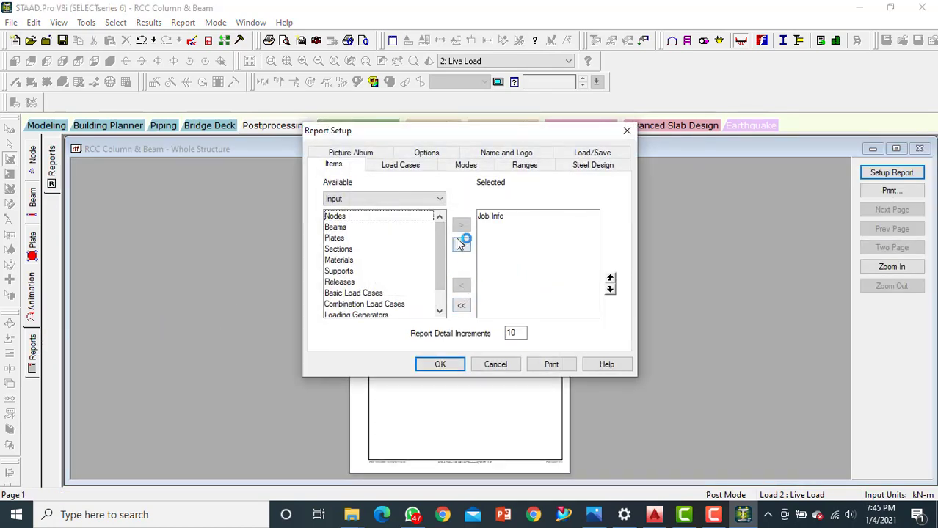
left_click(460, 245)
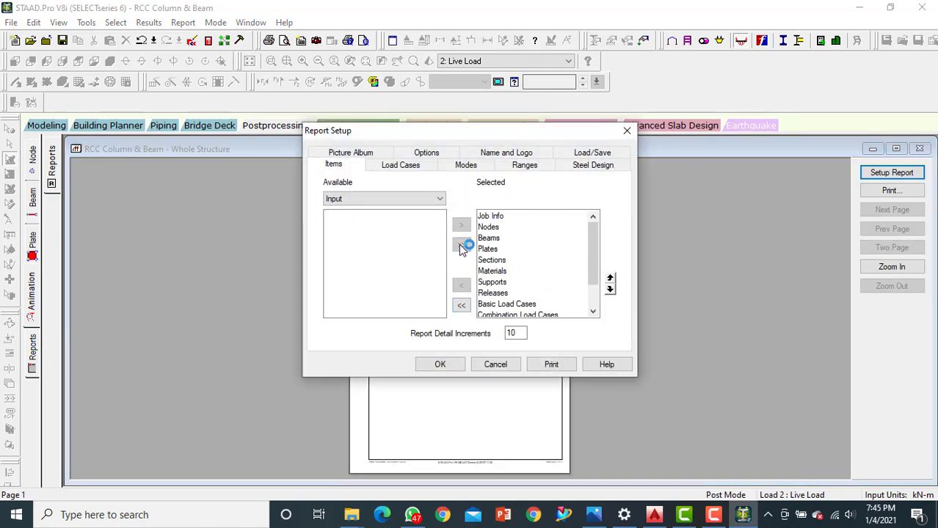
left_click(440, 365)
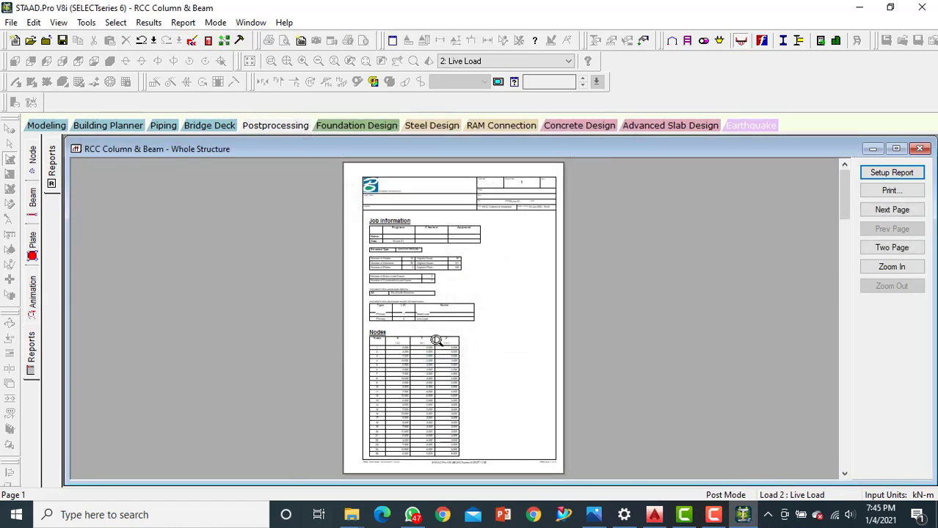
Step: Examine the first report page's job information, load case list and node coordinate table at a readable size
left_click(437, 340)
left_click(394, 332)
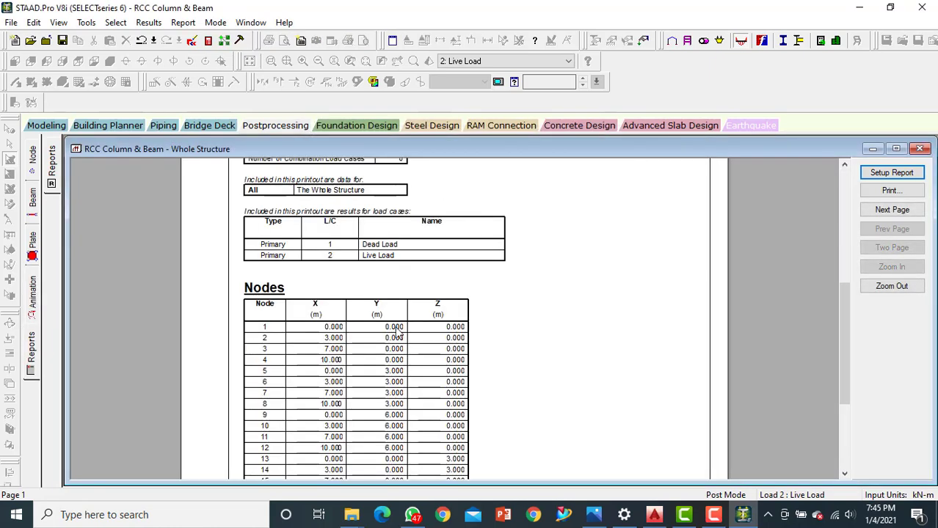
scroll(397, 334, "down", 3)
scroll(396, 334, "up", 3)
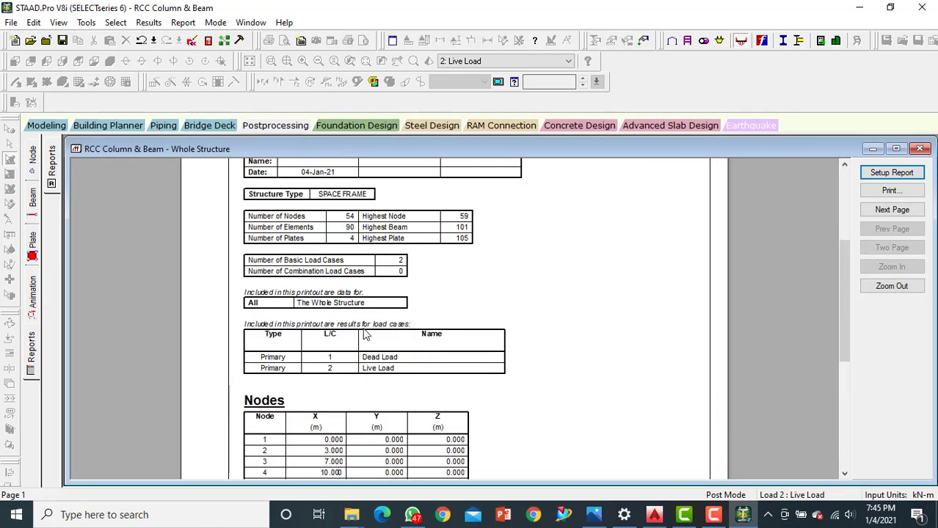
scroll(366, 335, "down", 2)
scroll(348, 268, "down", 1)
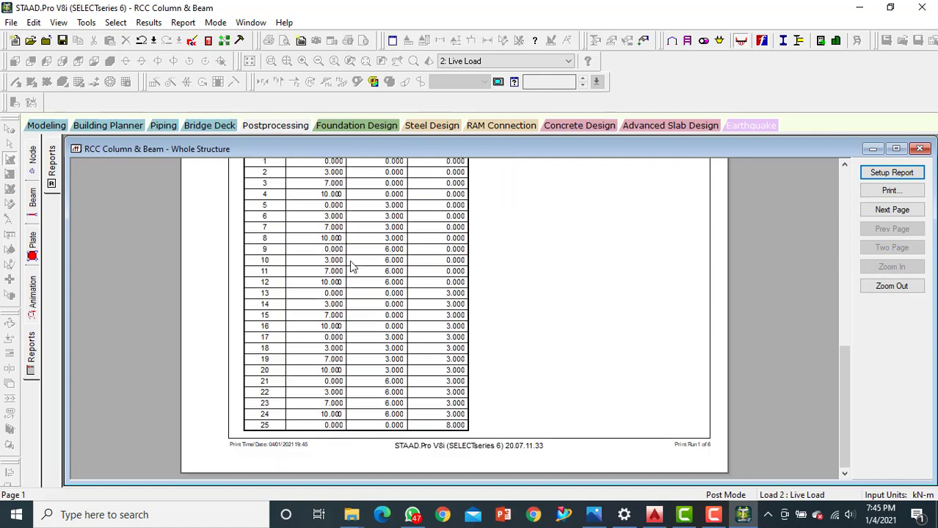
scroll(351, 265, "up", 4)
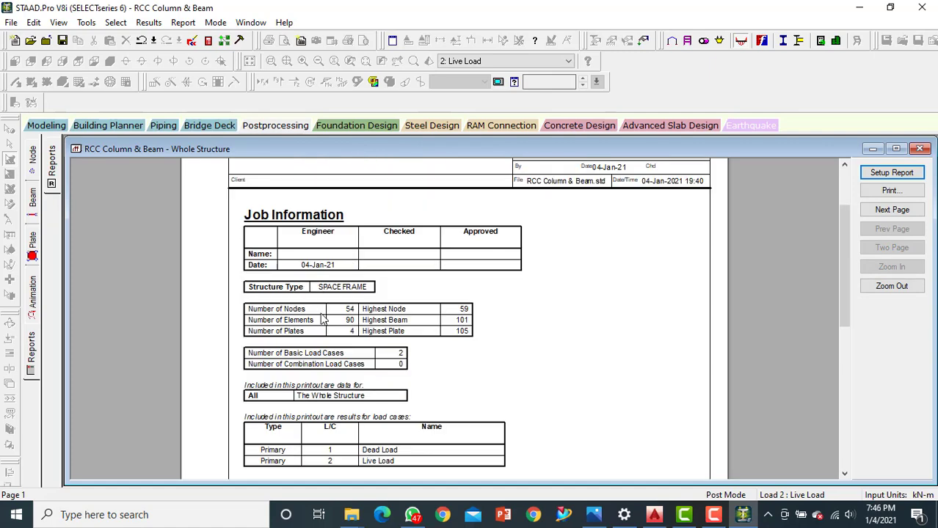
scroll(321, 316, "down", 1)
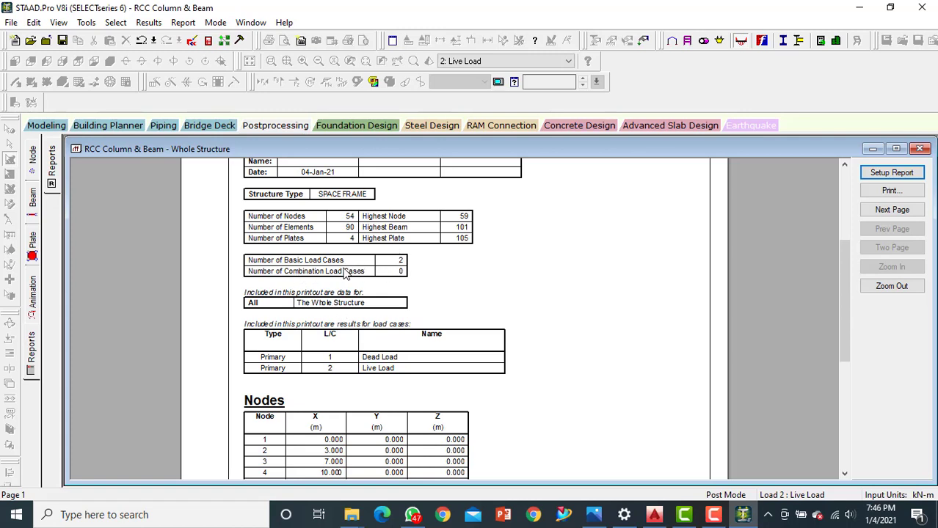
scroll(347, 271, "down", 5)
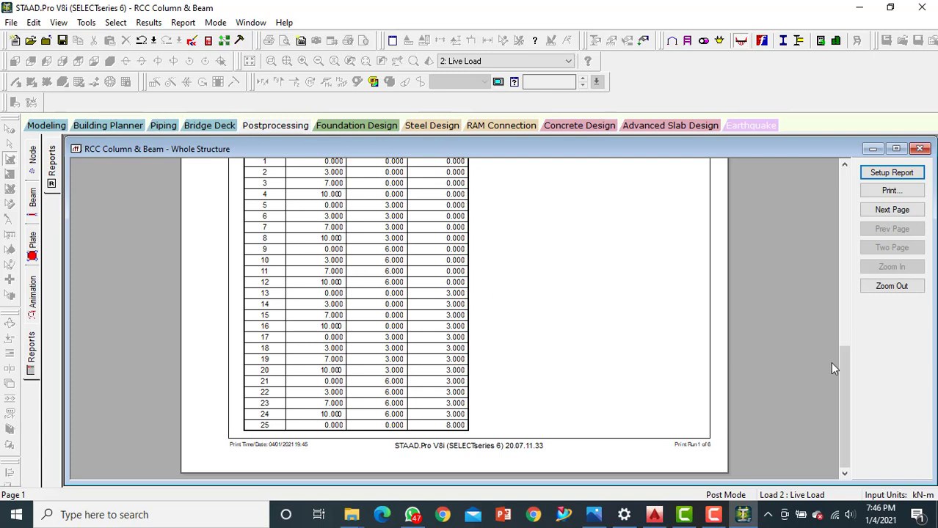
left_click_drag(839, 363, 841, 193)
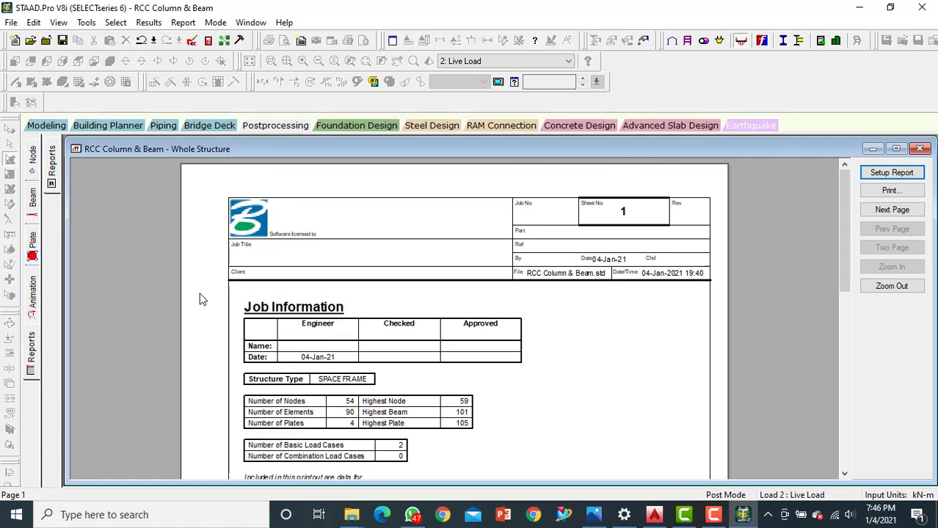
Step: Return from the postprocessing results to the Modeling mode
left_click(48, 127)
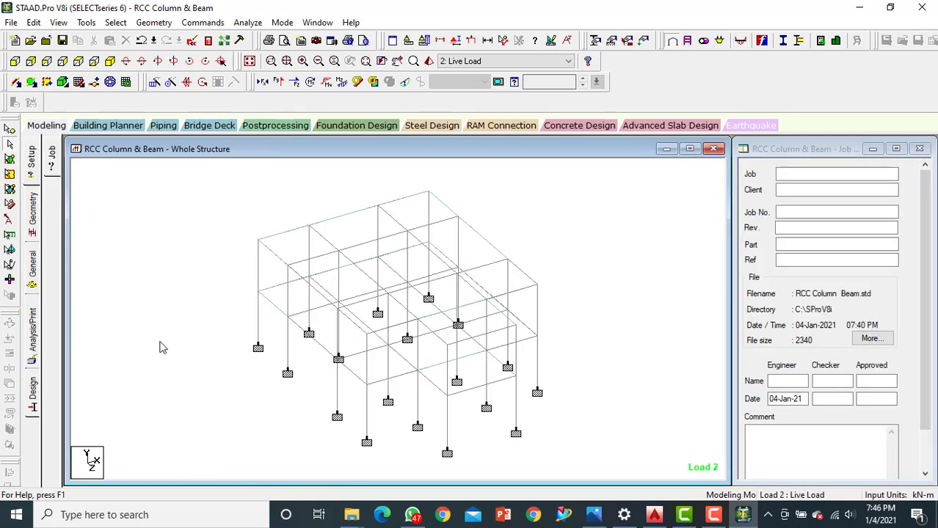
mouse_move(314, 273)
left_click(712, 514)
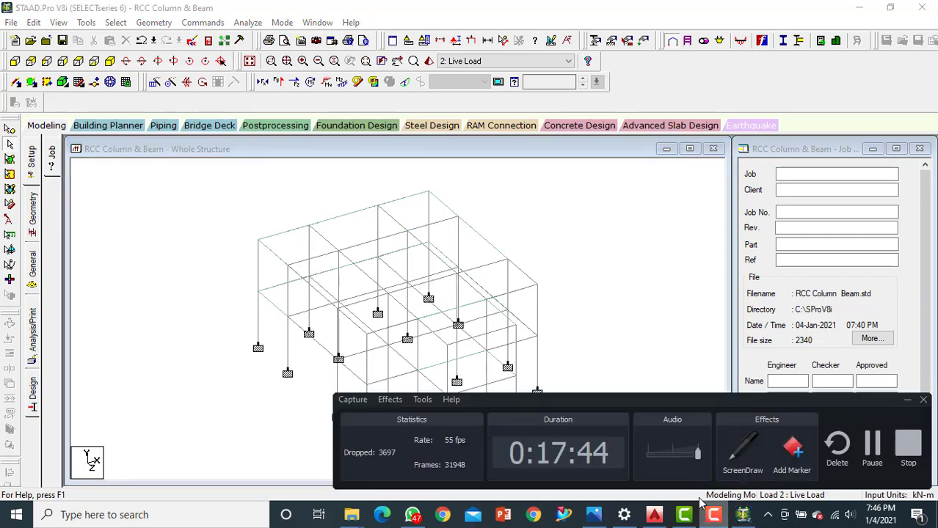